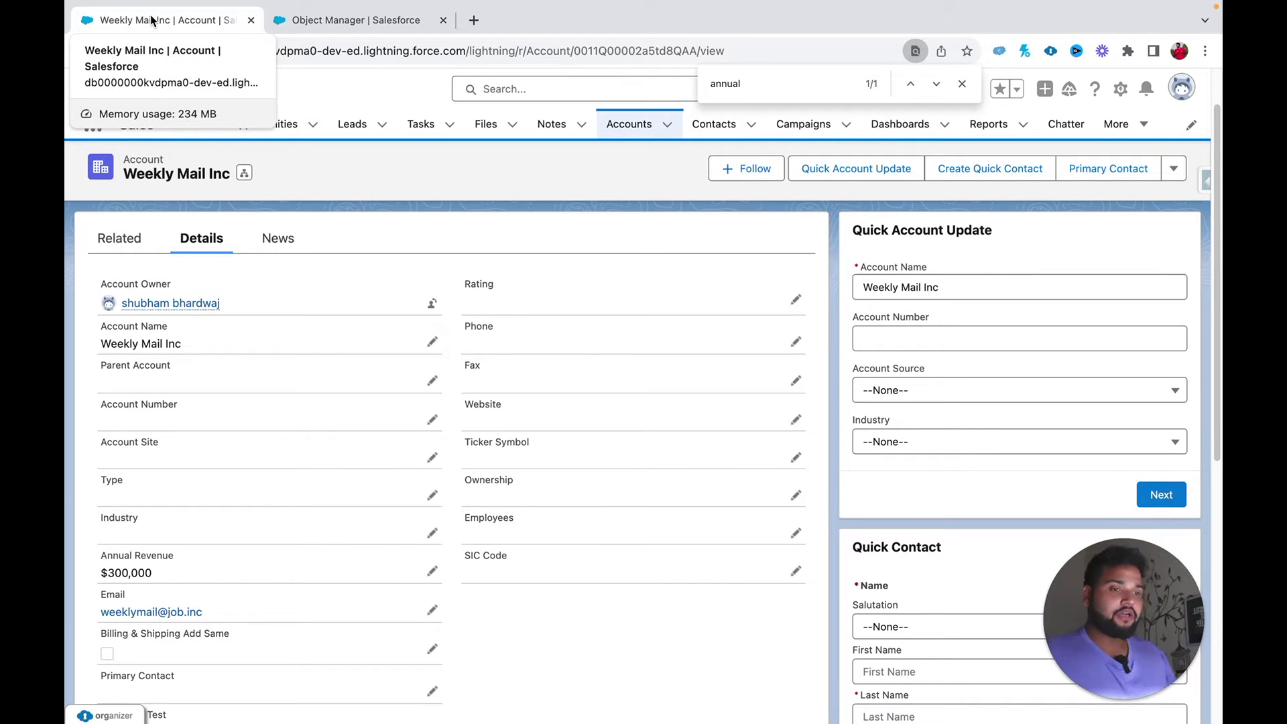
Step: Switch from the Weekly Mail Inc account record to the Setup Object Manager object list
left_click(354, 21)
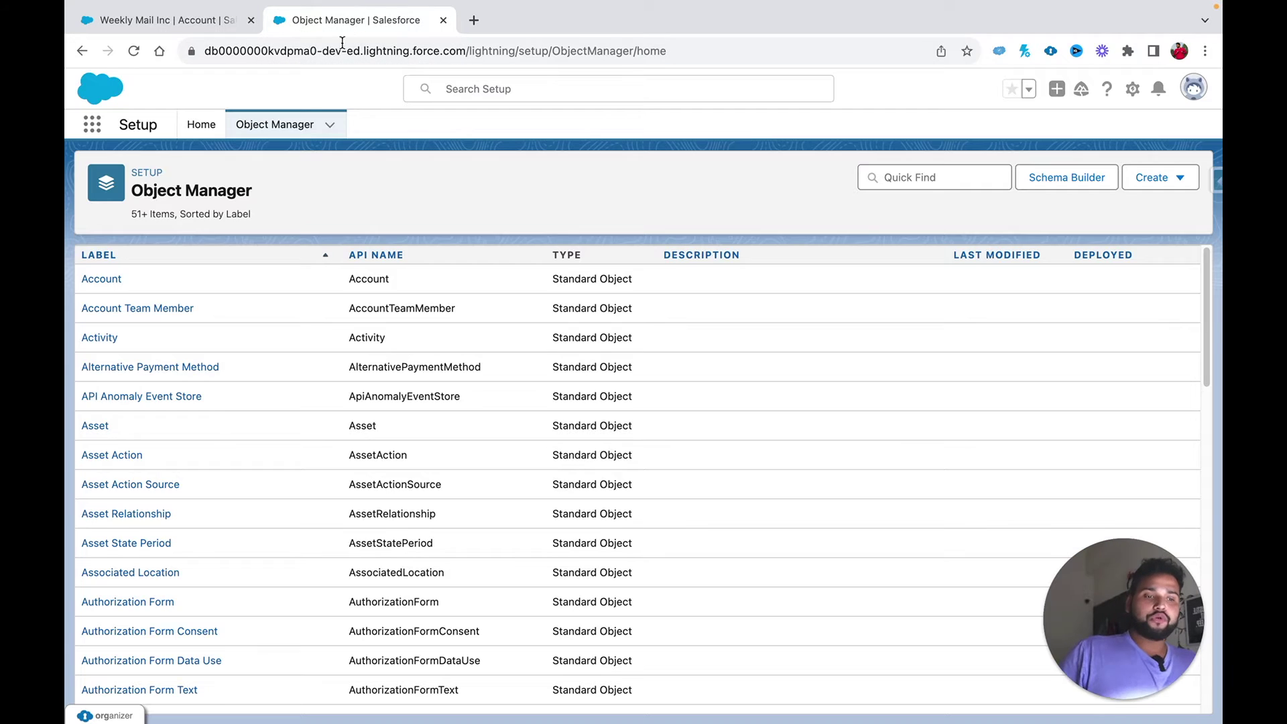
Step: Filter Account's Fields & Relationships by 'prim' to find Primary Contact, then go to Setup Home
left_click(105, 280)
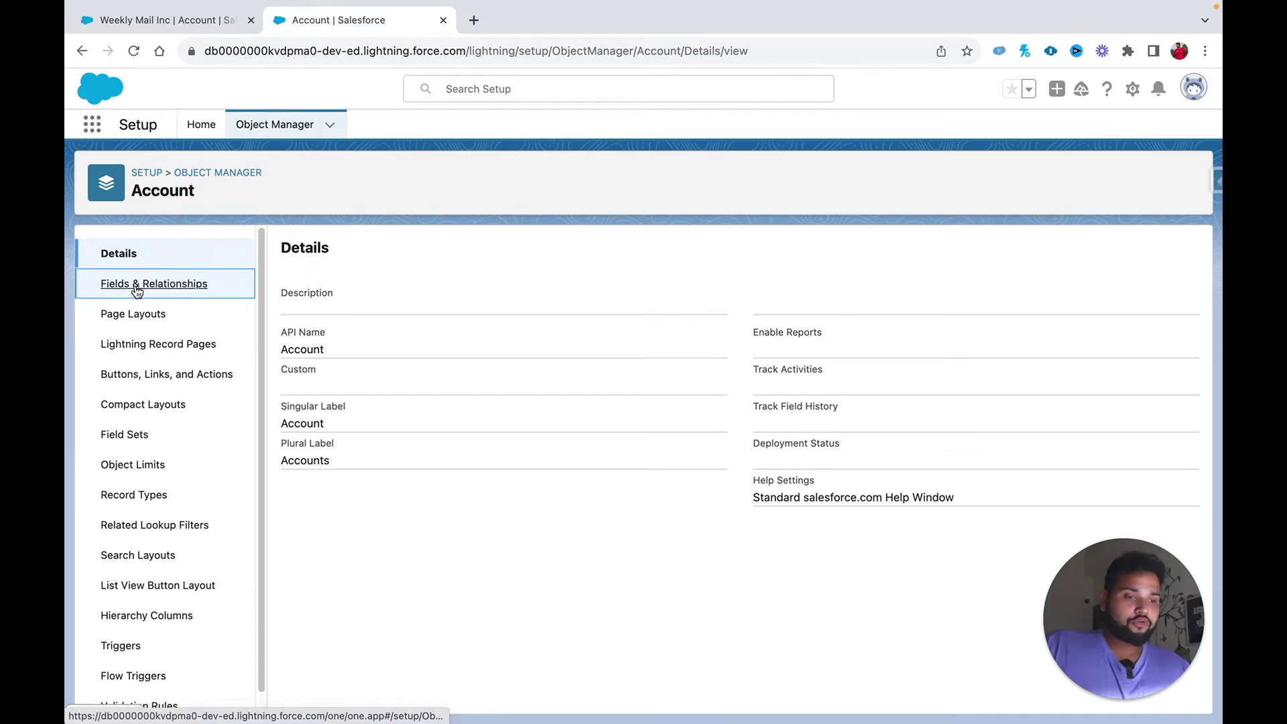
left_click(134, 283)
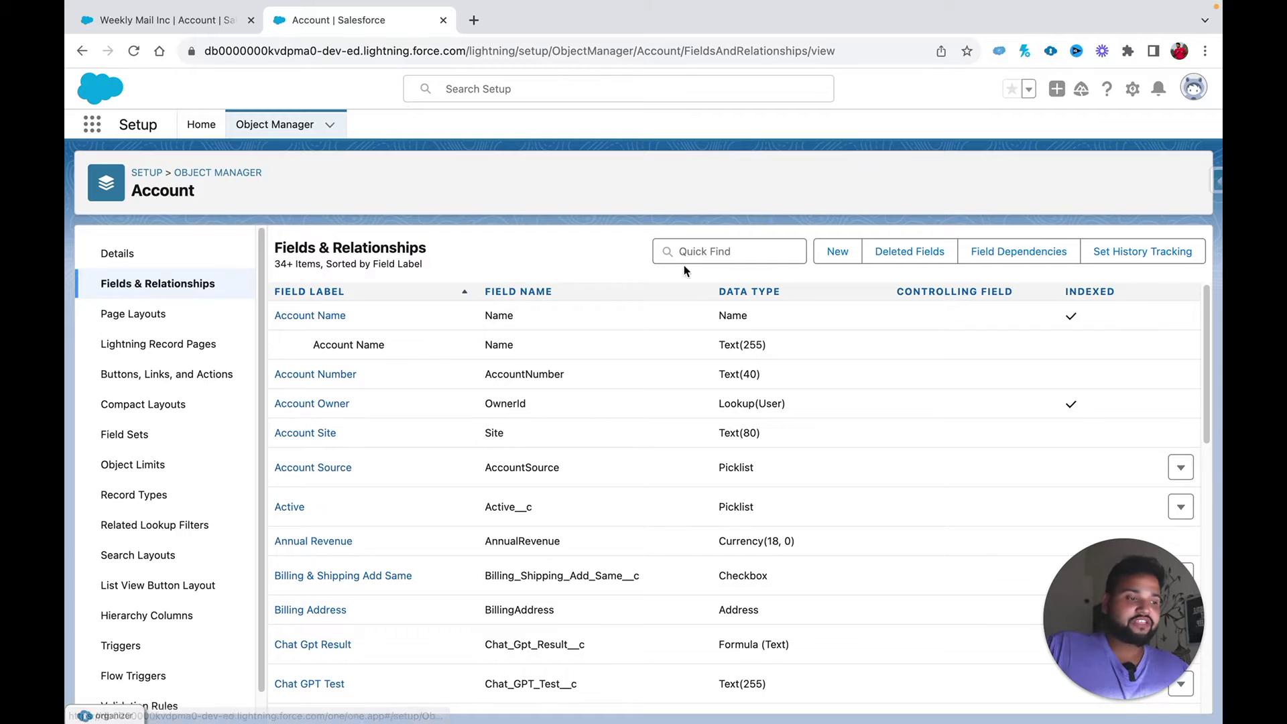
left_click(687, 257)
type("prim")
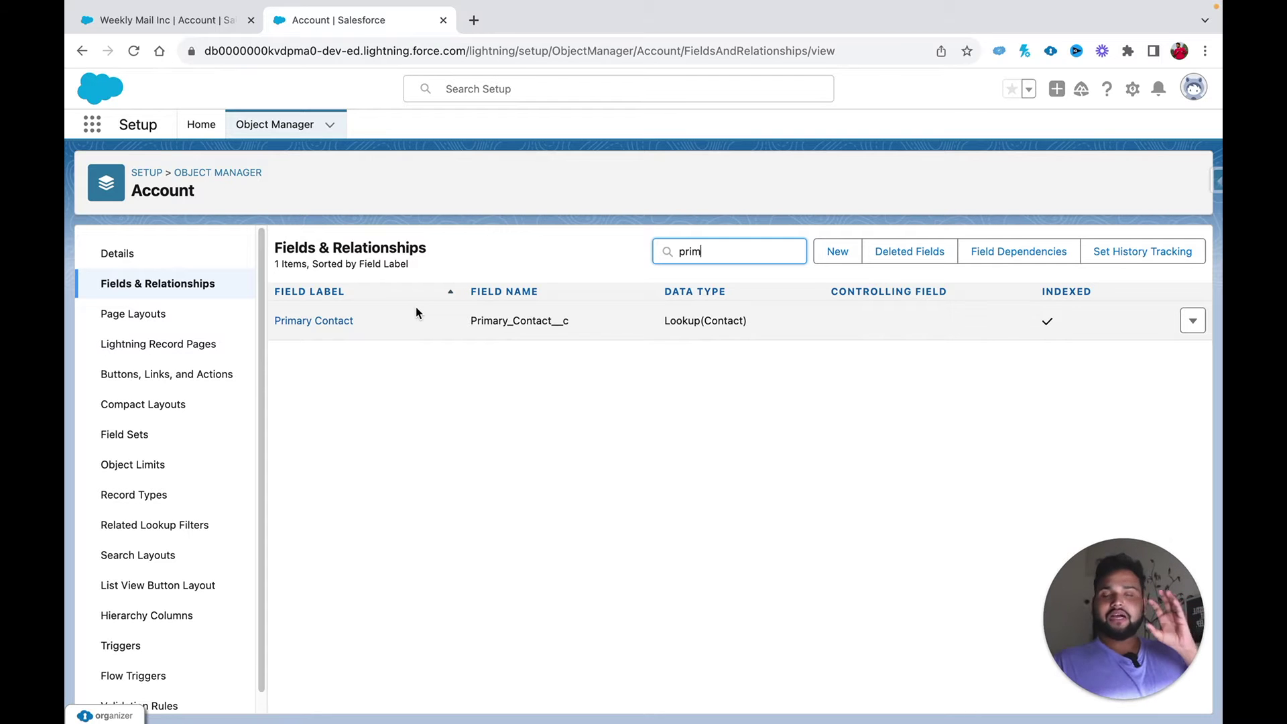
left_click(203, 129)
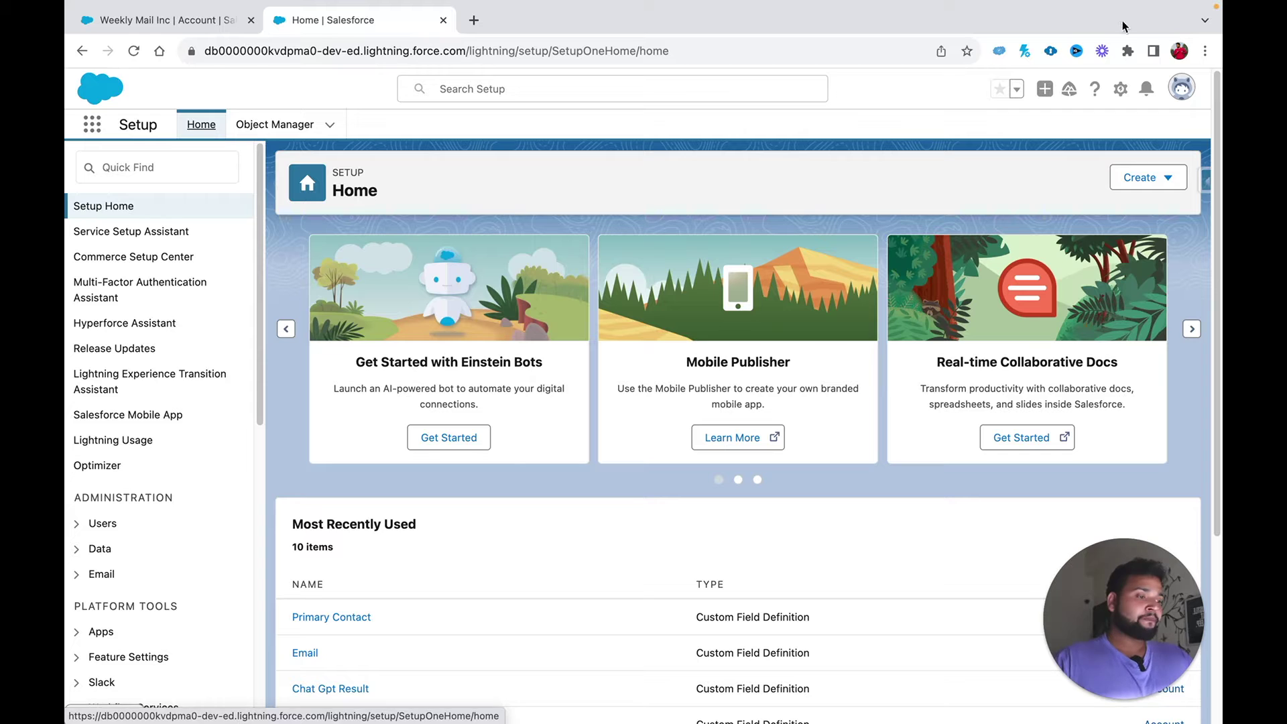
Step: Create a new Record-Triggered Flow from Create > Flow, triggered on record creation
left_click(1171, 181)
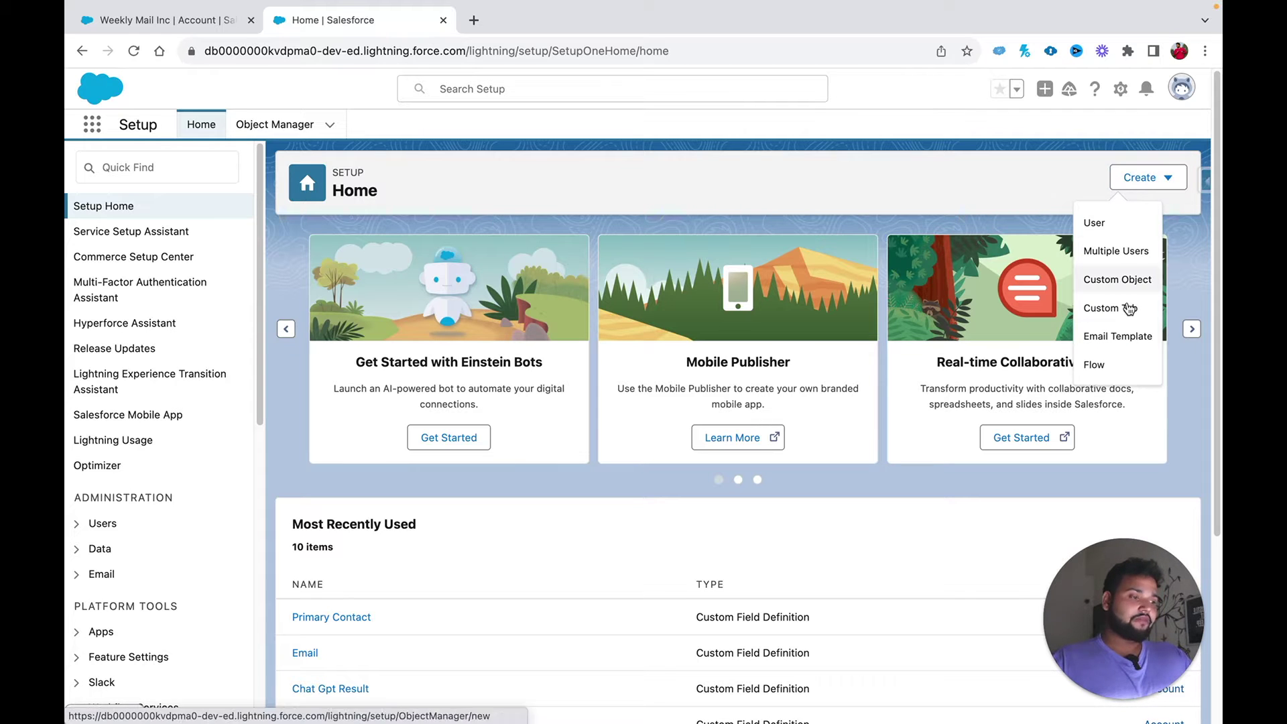
left_click(1115, 368)
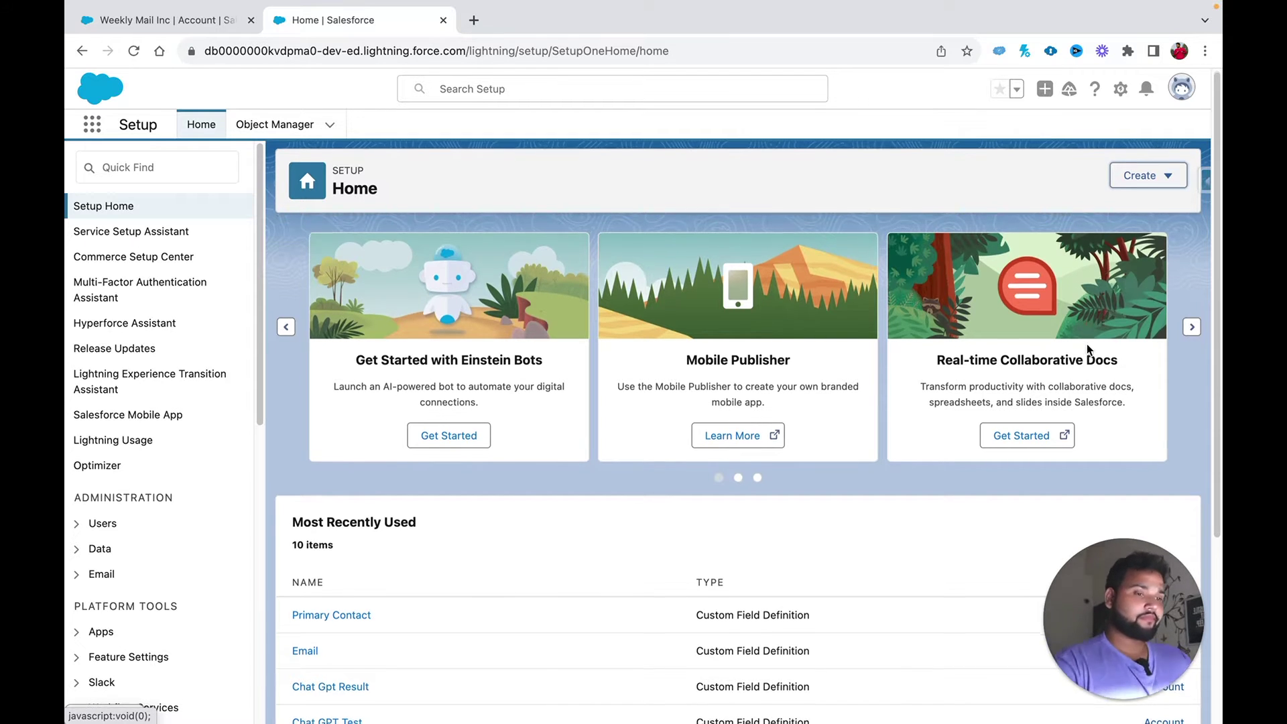
scroll(1081, 322, "down", 1)
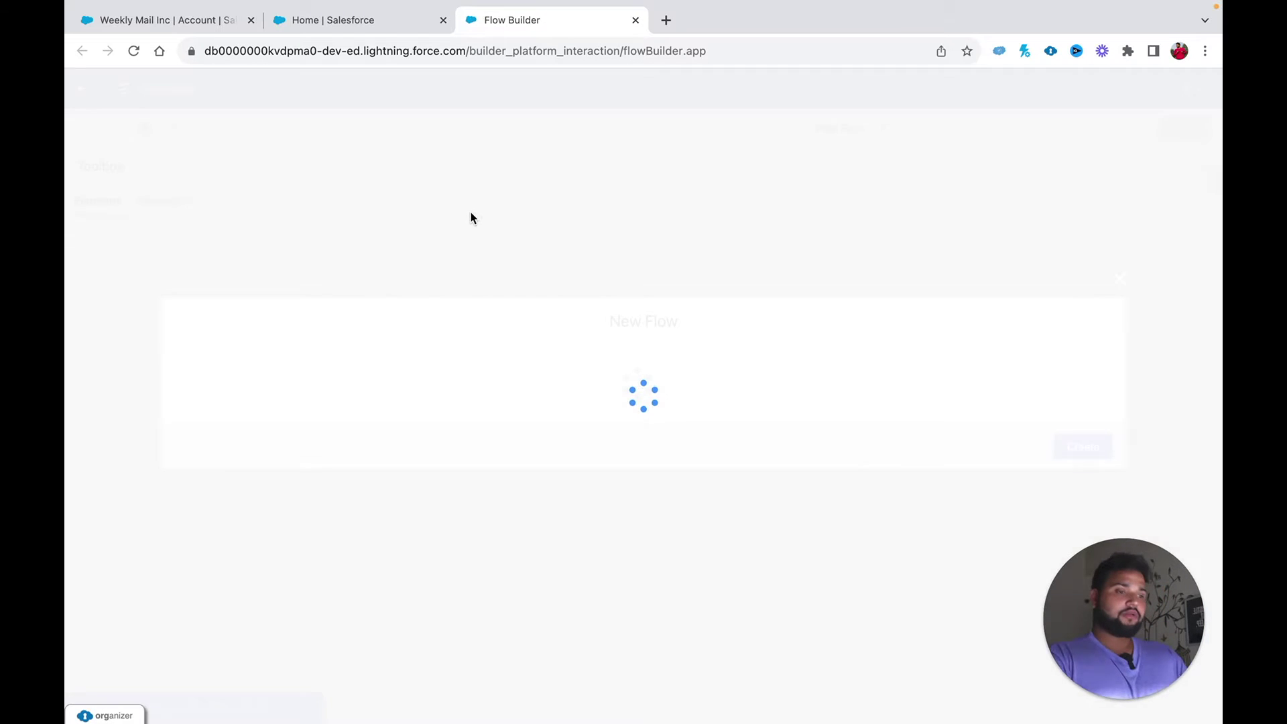
left_click(657, 315)
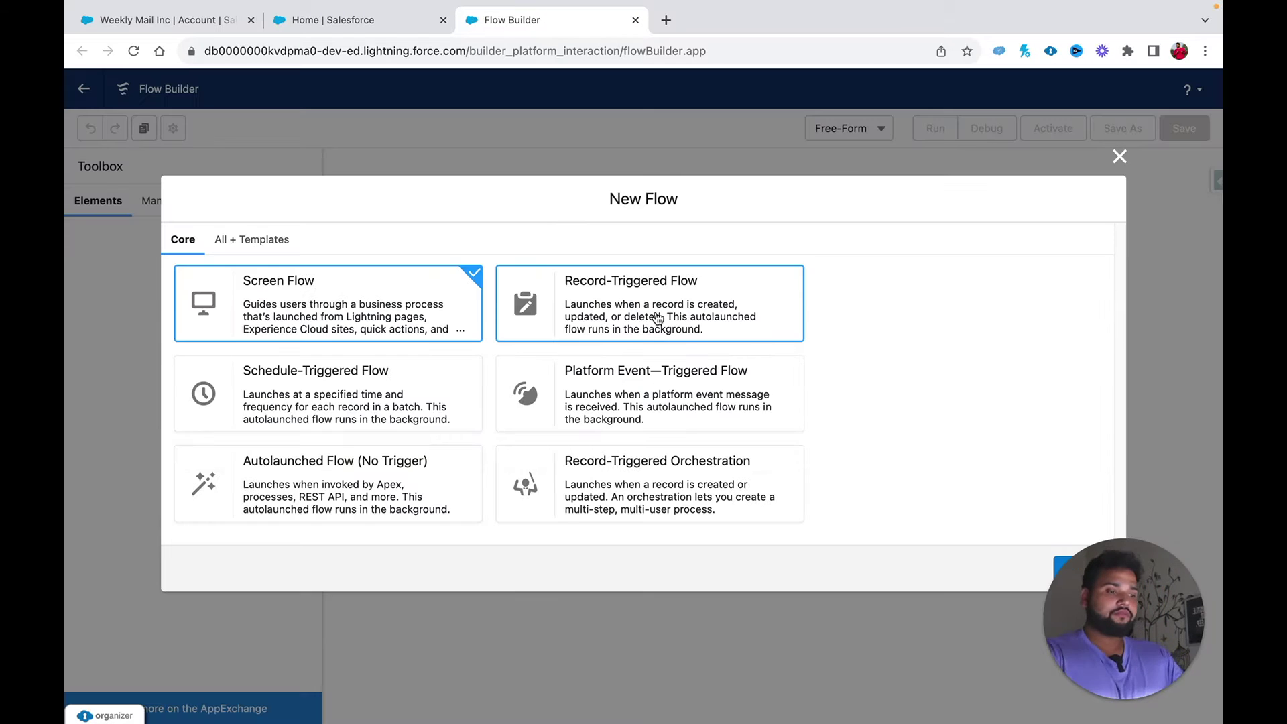
left_click_drag(1098, 663, 867, 664)
left_click(1067, 601)
left_click(1092, 571)
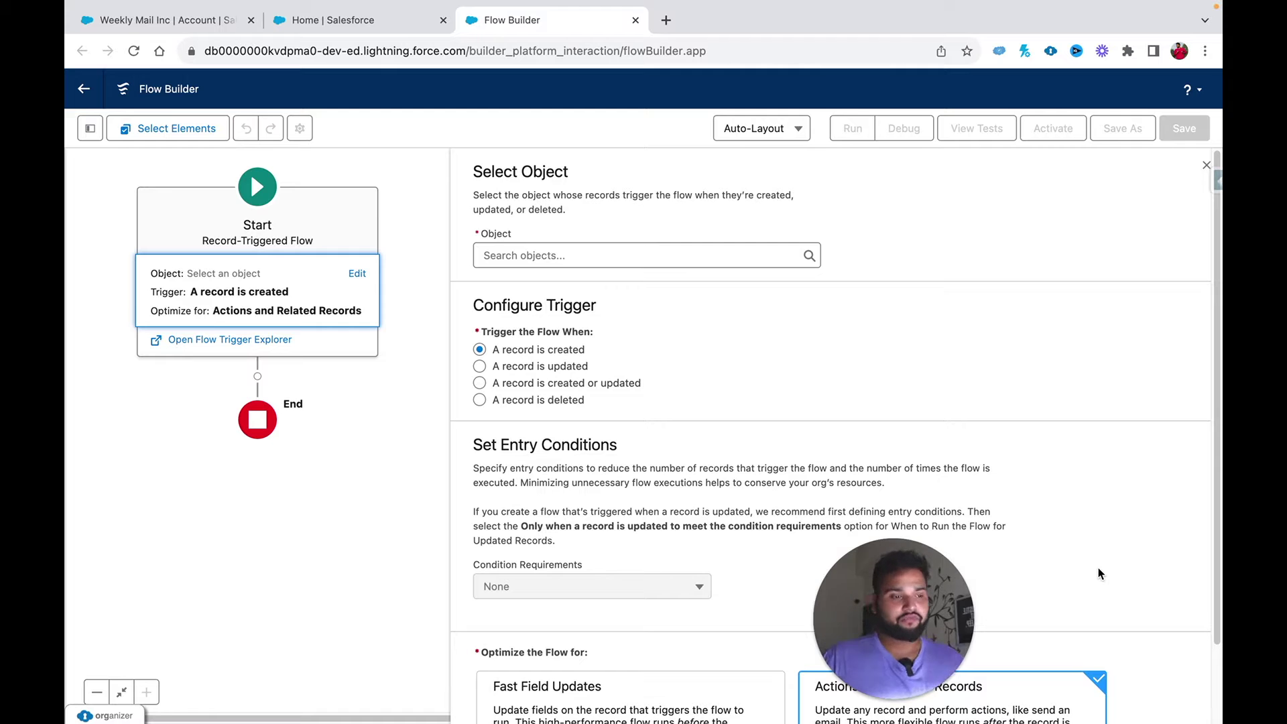
left_click_drag(894, 618, 165, 618)
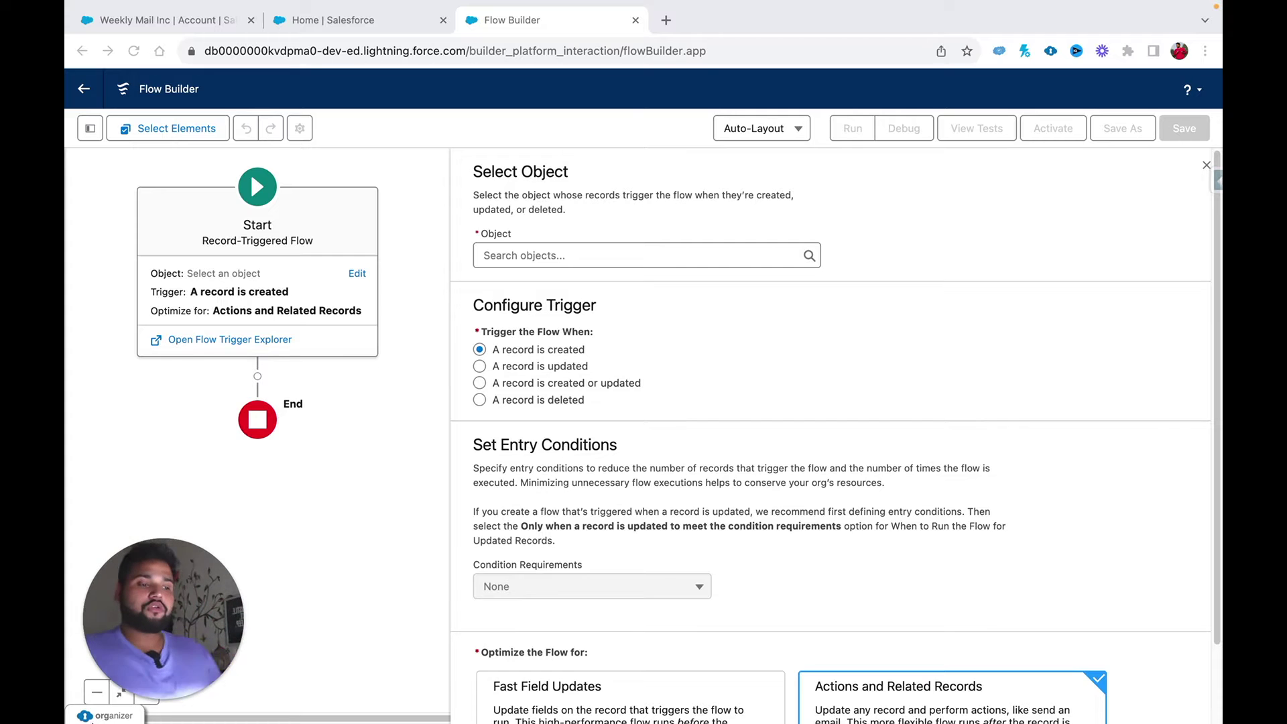
Step: Set the triggering object to Account with All Conditions Are Met (AND)
left_click(573, 254)
type("acc")
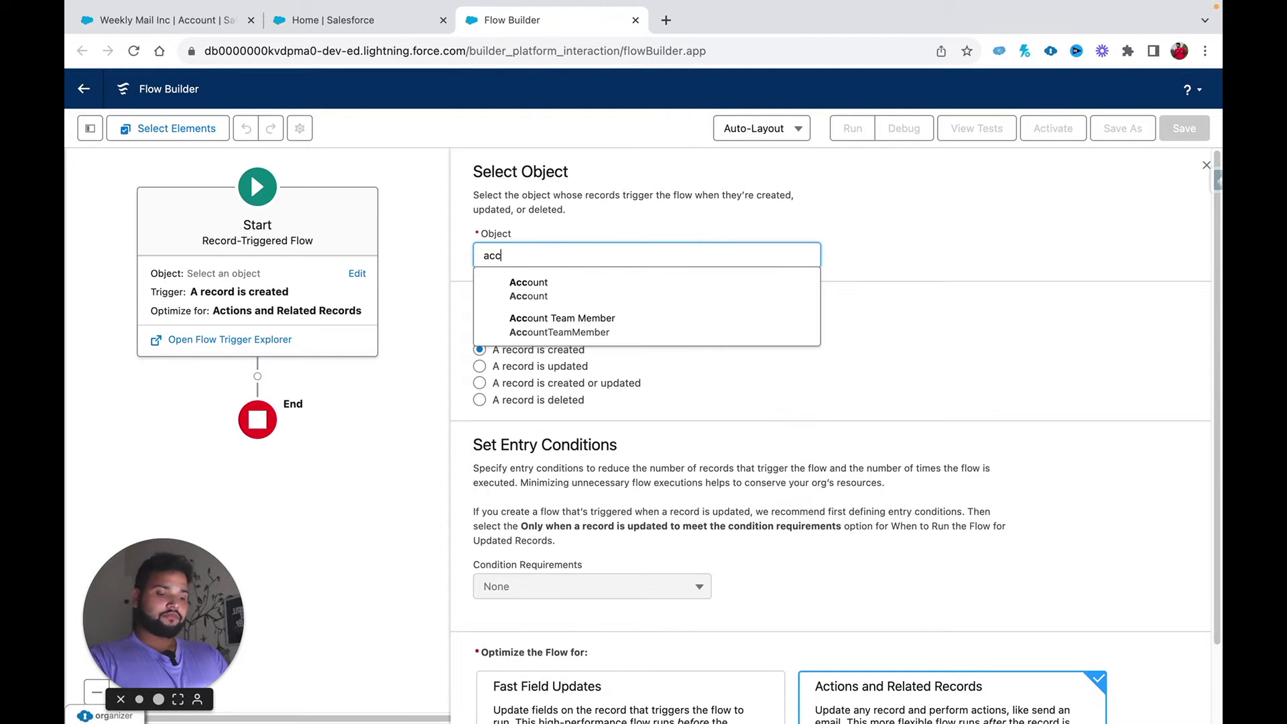
left_click(511, 290)
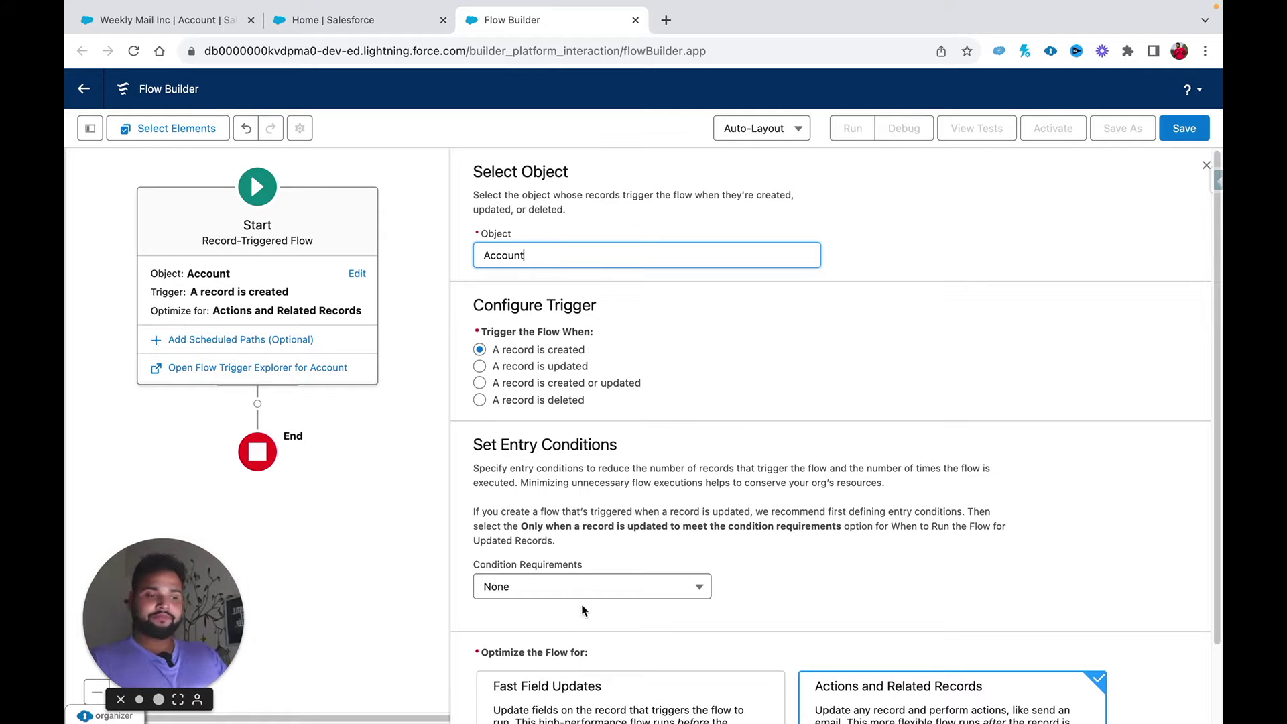
left_click(546, 589)
left_click(518, 471)
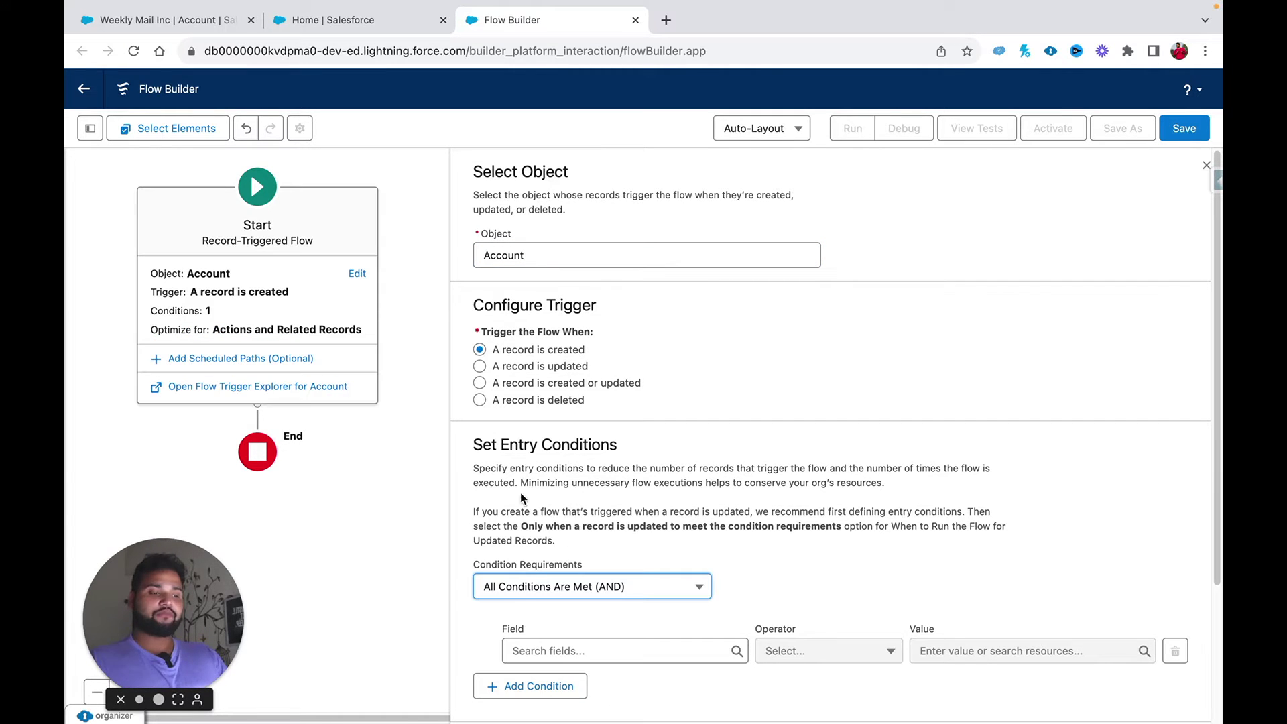
Step: Add the entry condition AnnualRevenue Greater Than 100000
left_click(525, 648)
type("ann")
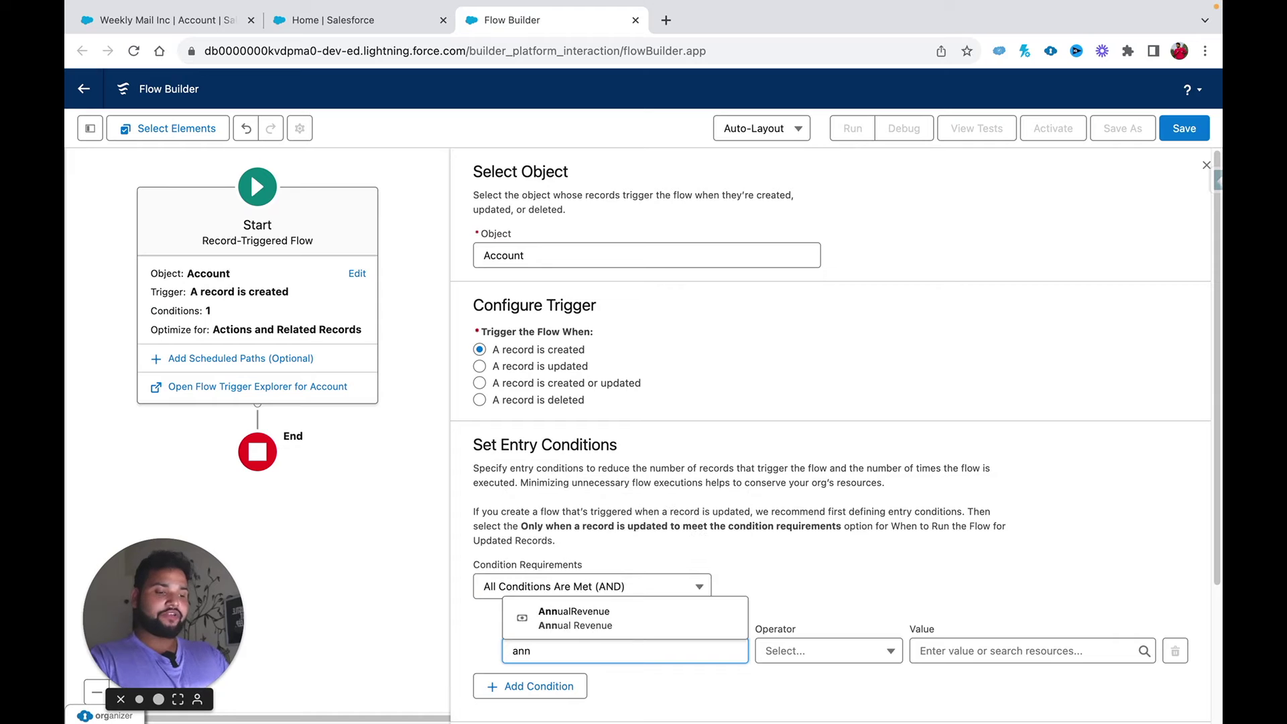
left_click(574, 618)
left_click(862, 658)
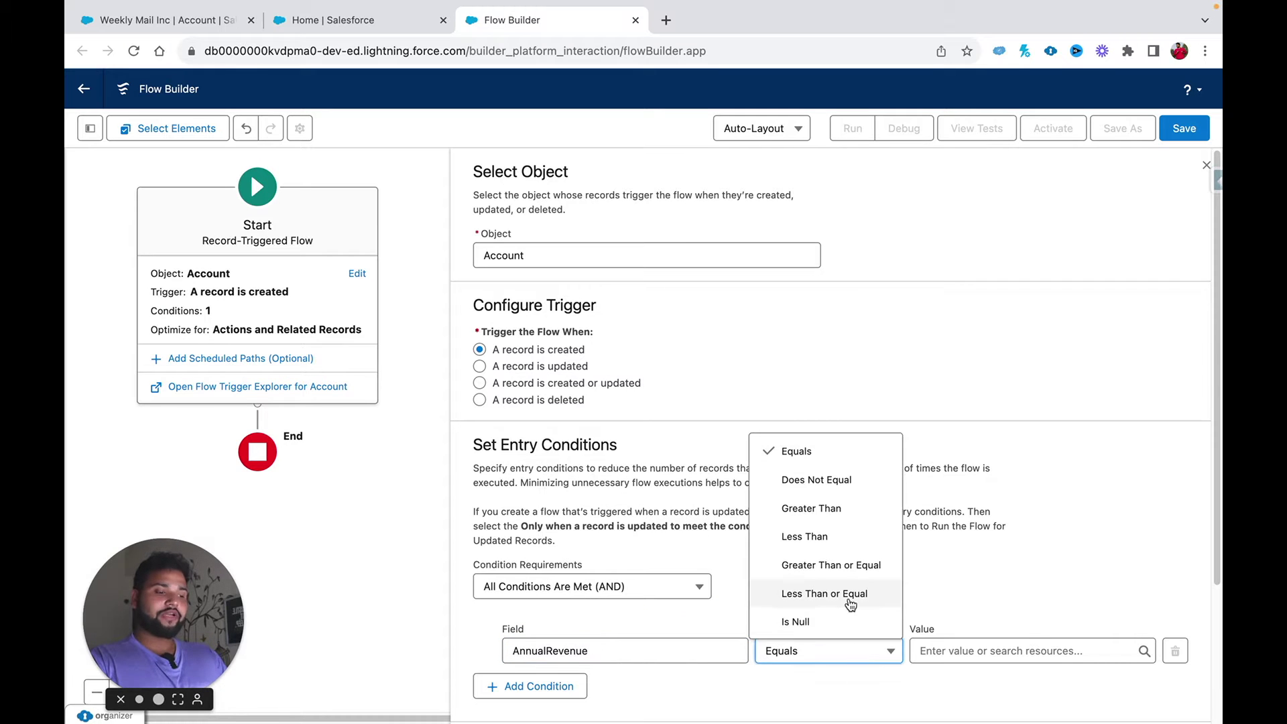
left_click(825, 507)
left_click(925, 650)
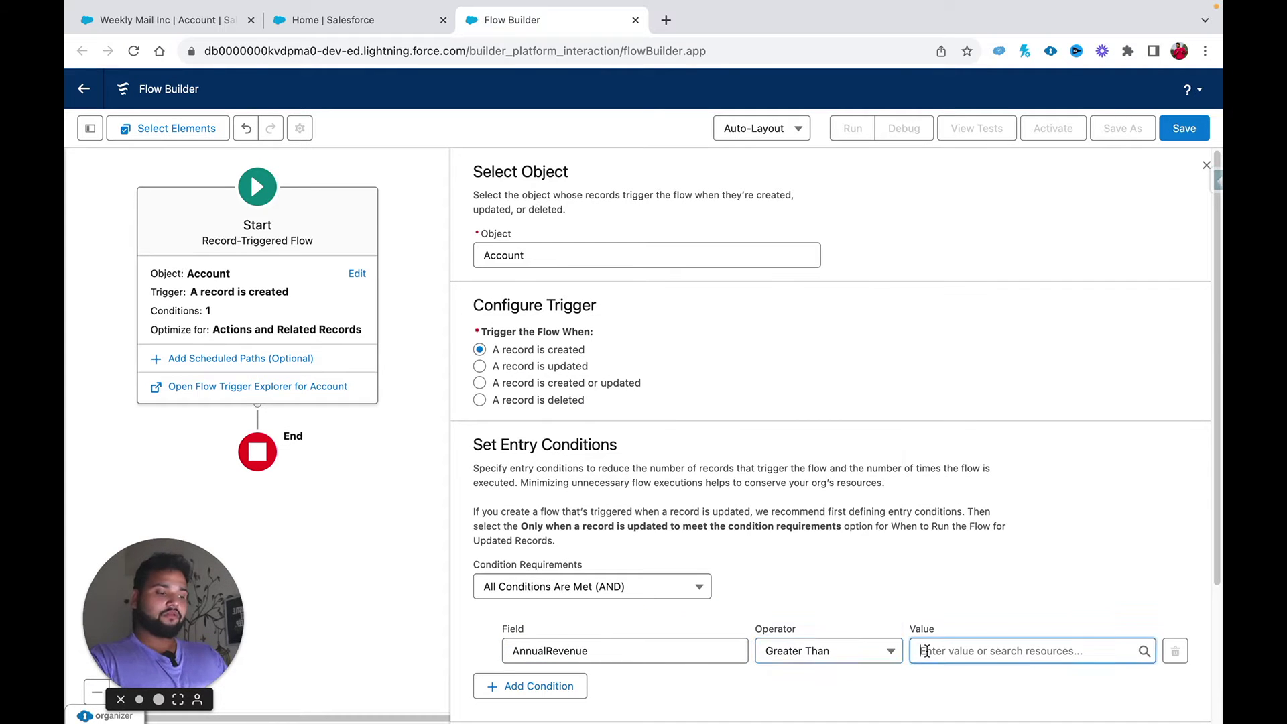
type("100000")
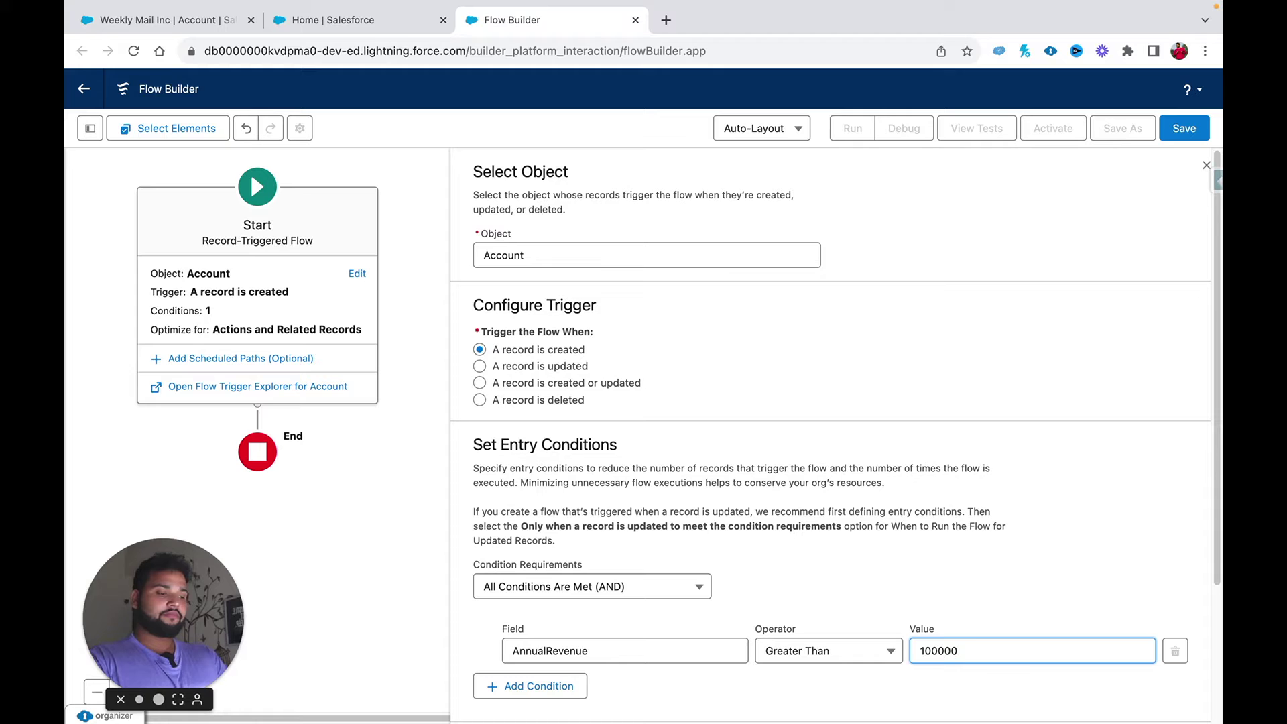
left_click(974, 611)
scroll(976, 612, "down", 3)
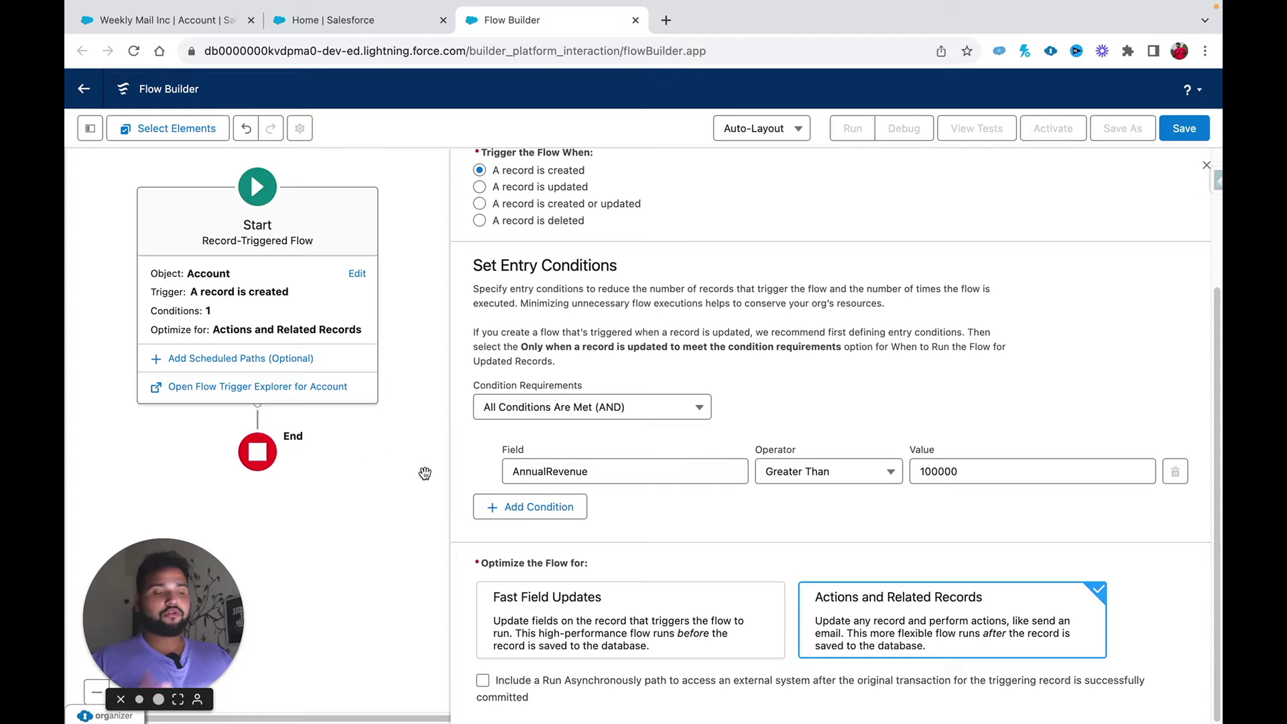
Step: Add a second entry condition: Primary_Contact__c Is Null equals $GlobalConstant.False
left_click(540, 507)
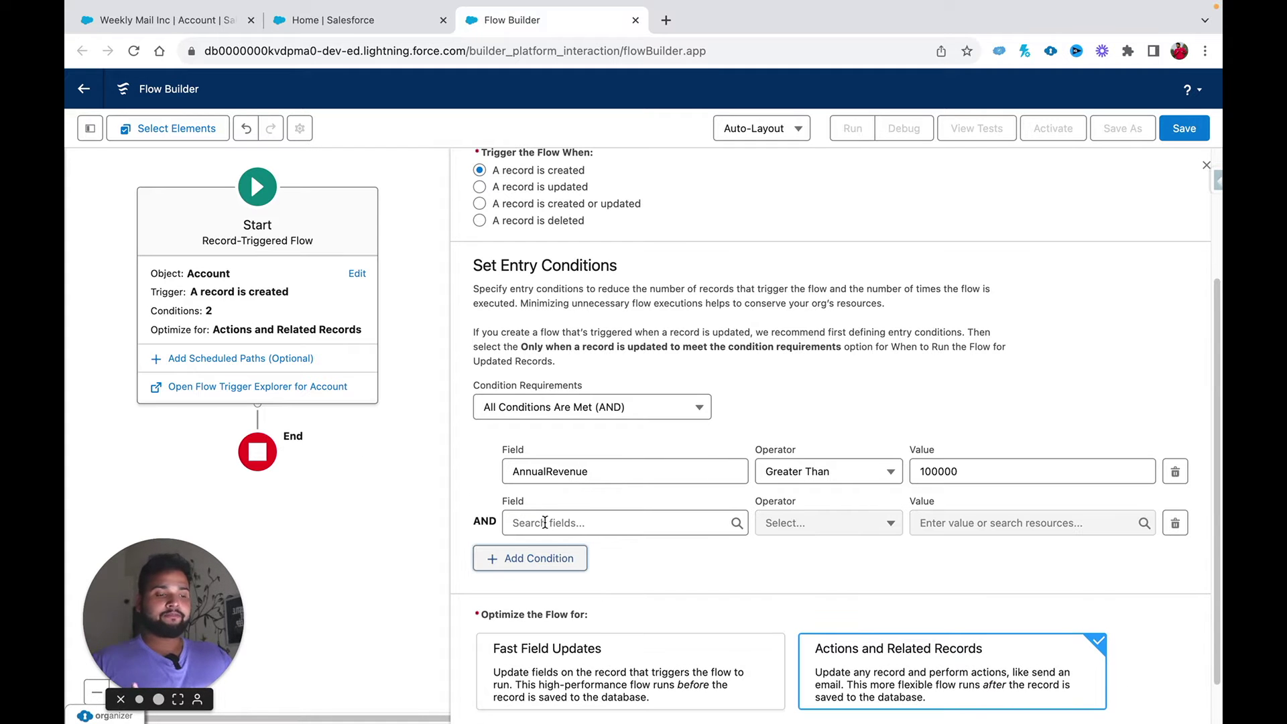
left_click(544, 522)
type("prima")
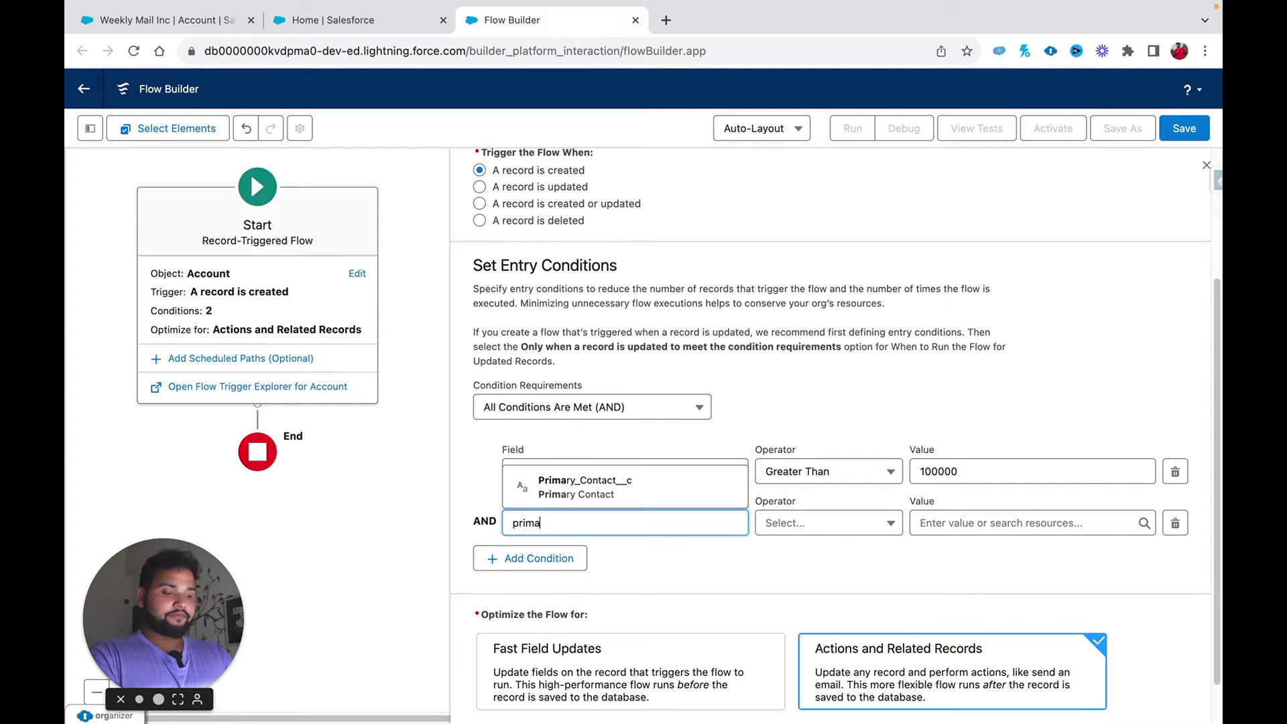
left_click(545, 503)
left_click(818, 524)
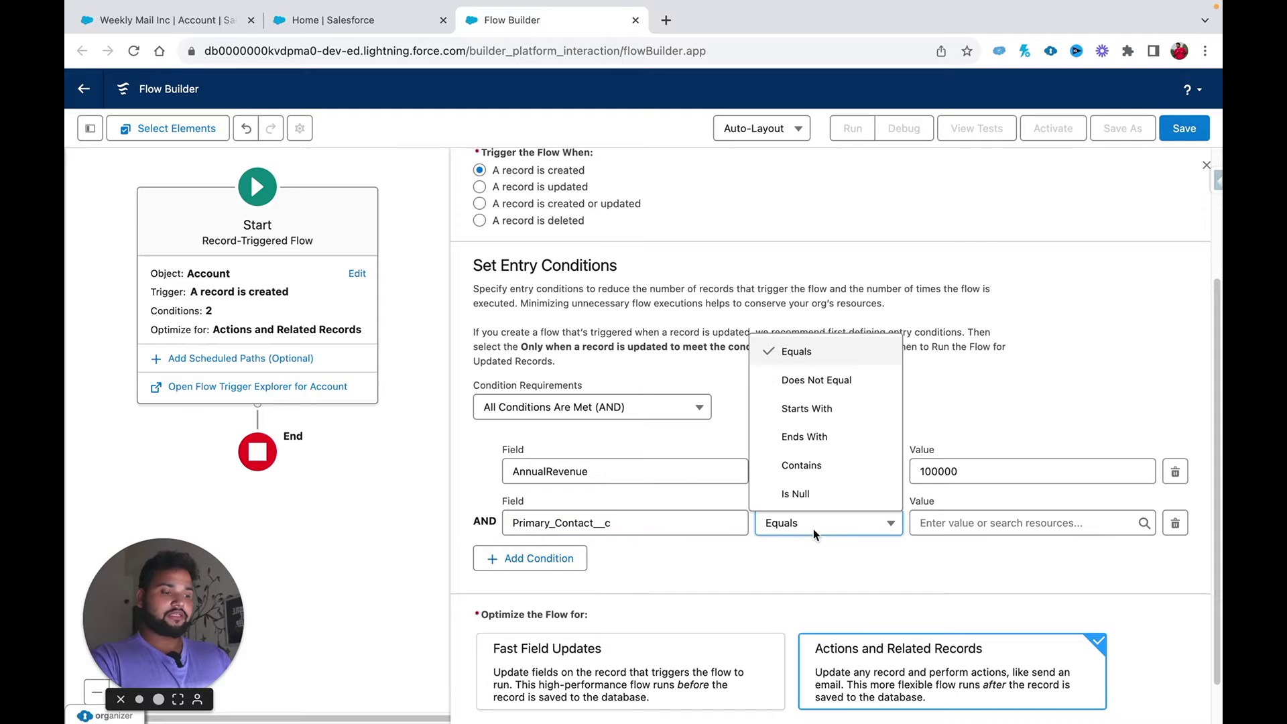
left_click(807, 490)
left_click(938, 523)
type("f")
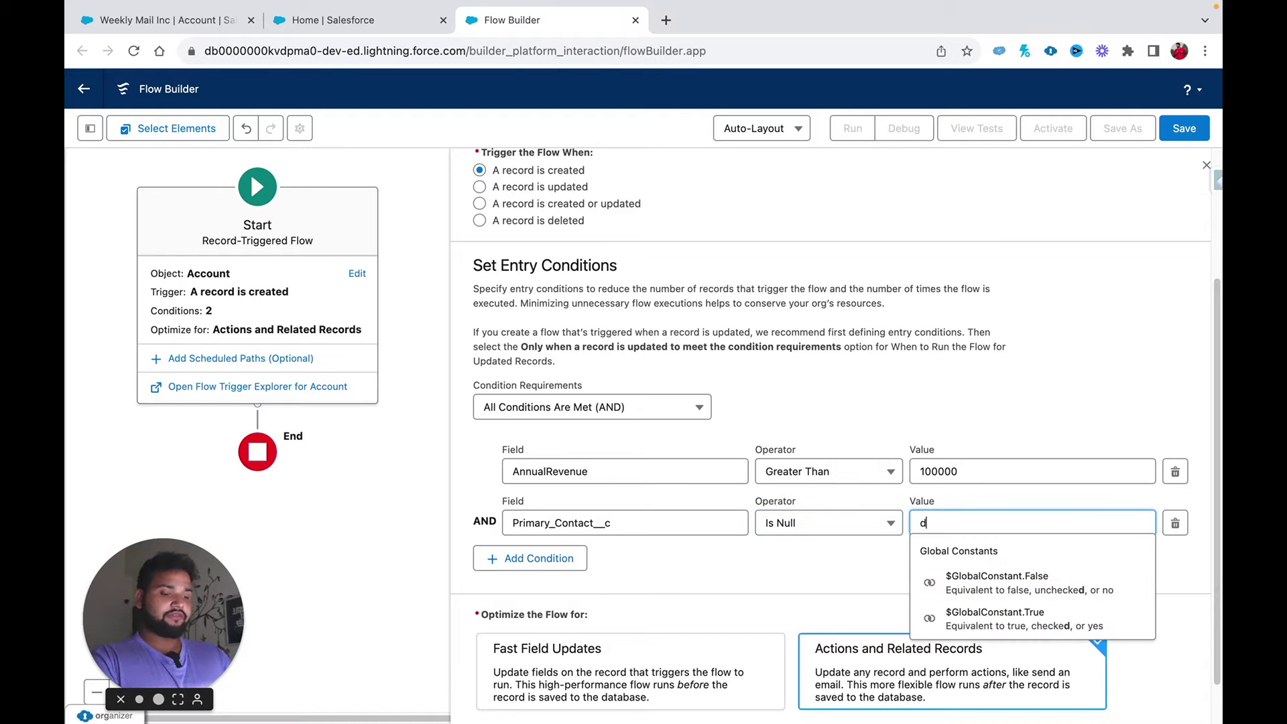
type("alse")
left_click(972, 579)
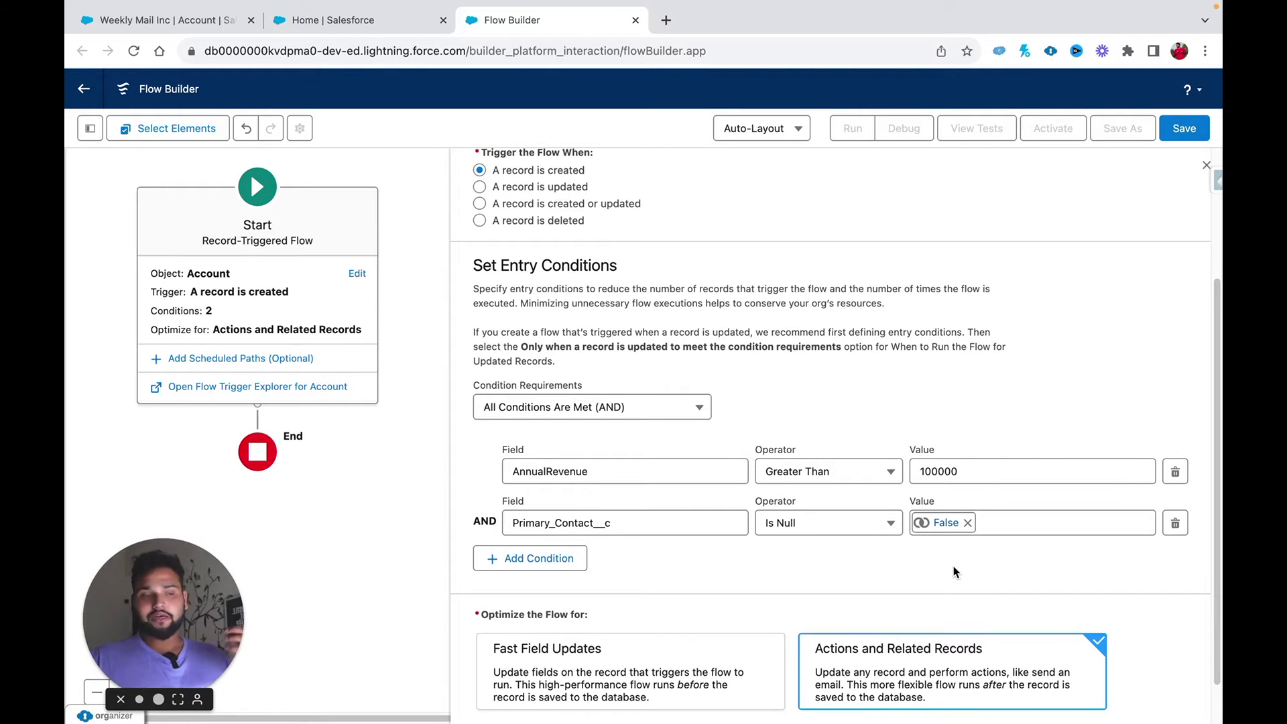
Step: Bring up the add-element choices on the connector below Start
scroll(959, 561, "down", 1)
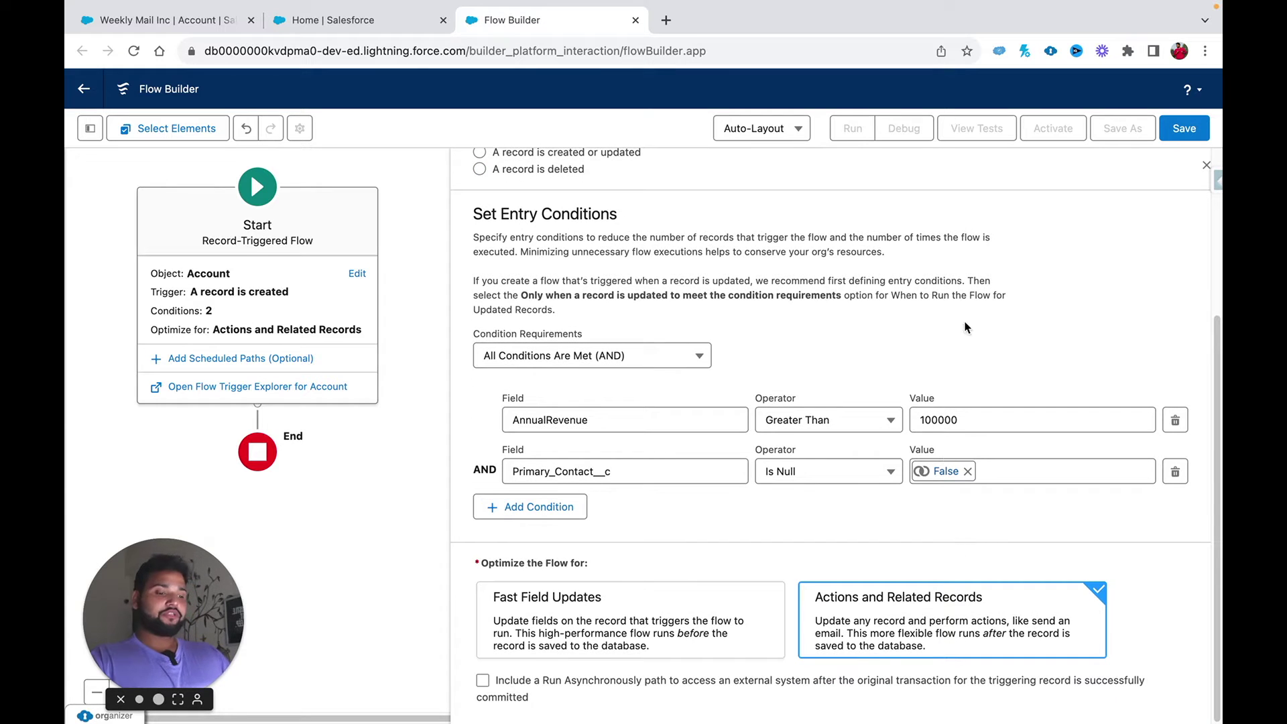
left_click(259, 412)
left_click_drag(163, 616, 1124, 618)
Step: Add a Create Records element labelled 'Create Follow Up Task' using separate resources and literal values
left_click(221, 312)
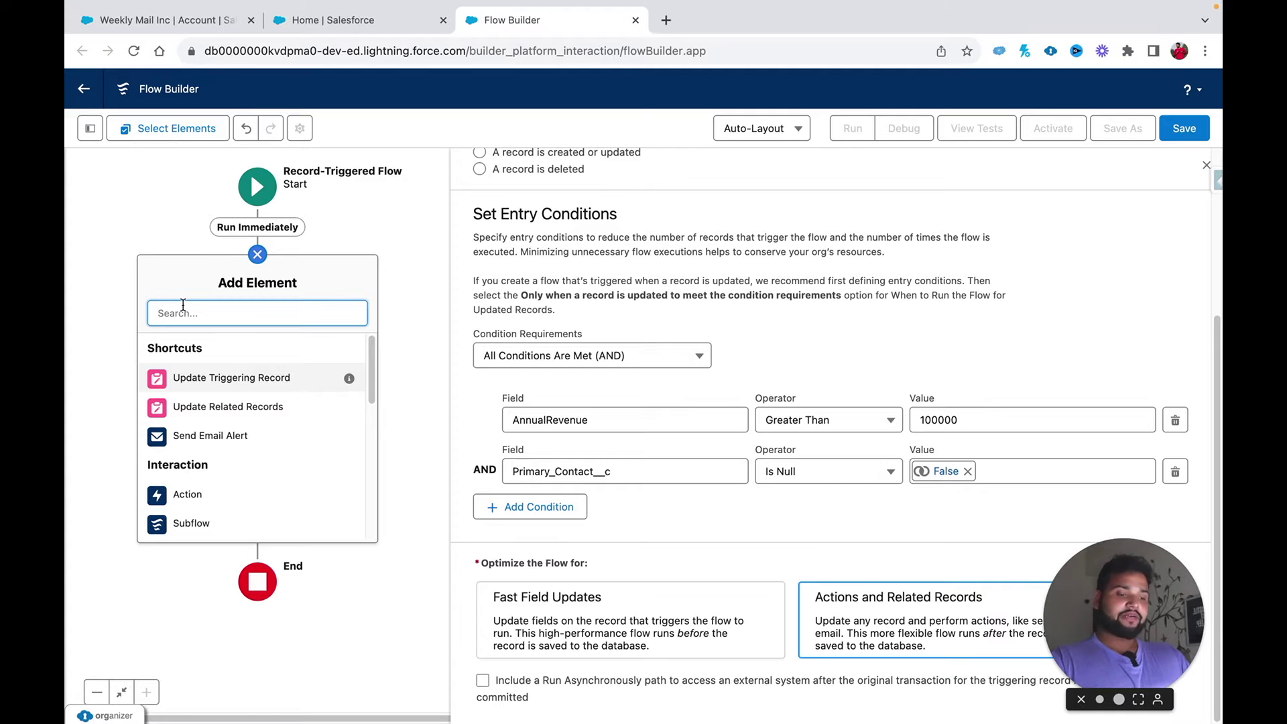
type("crea")
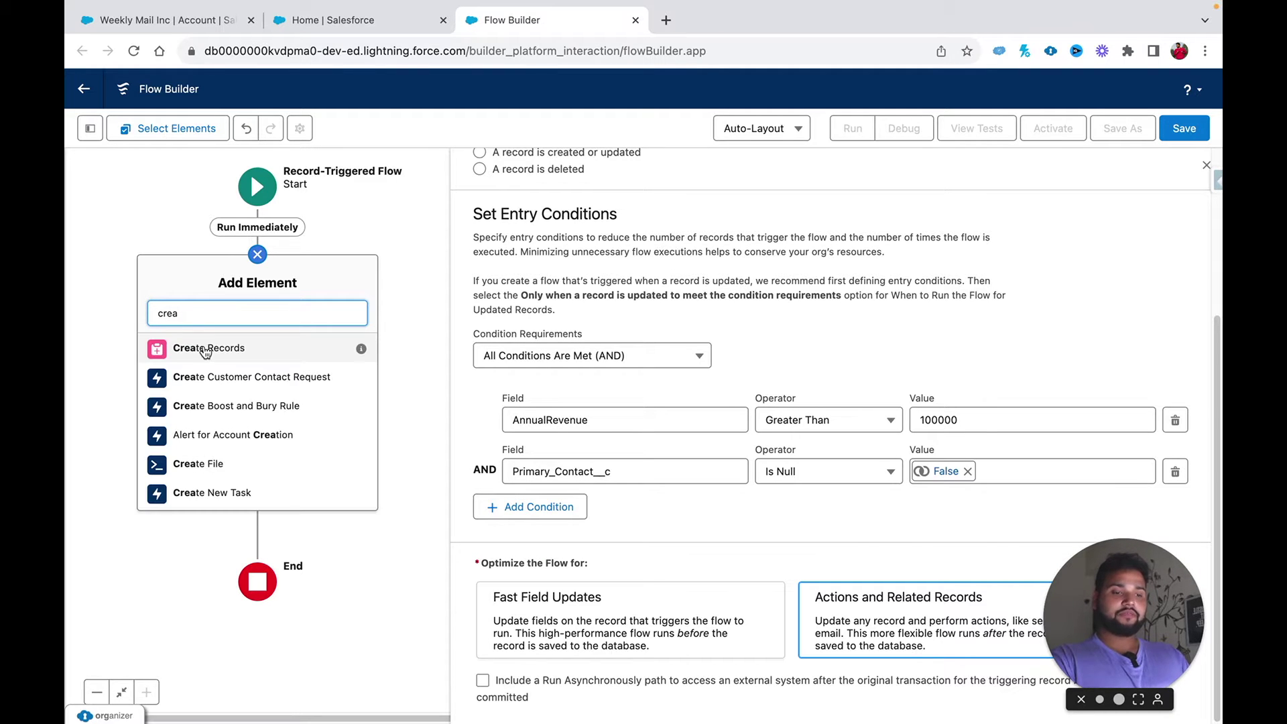
left_click(201, 347)
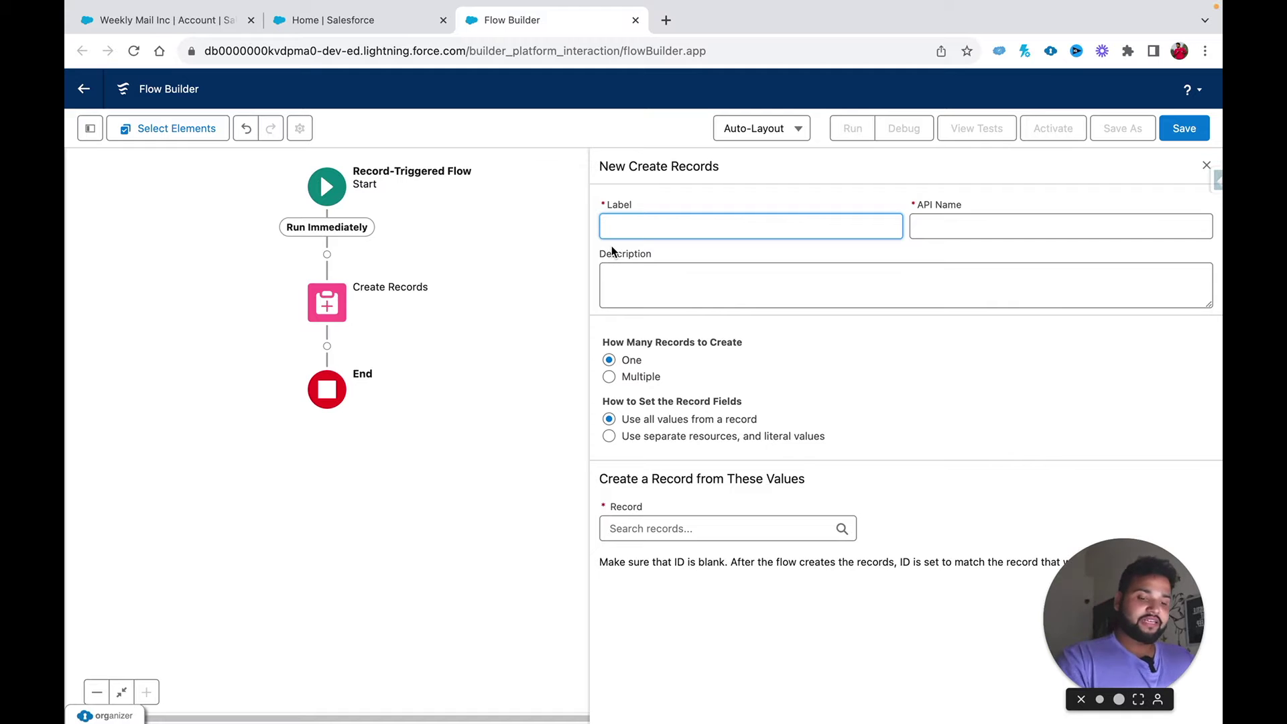
type("Create Follow Up Task")
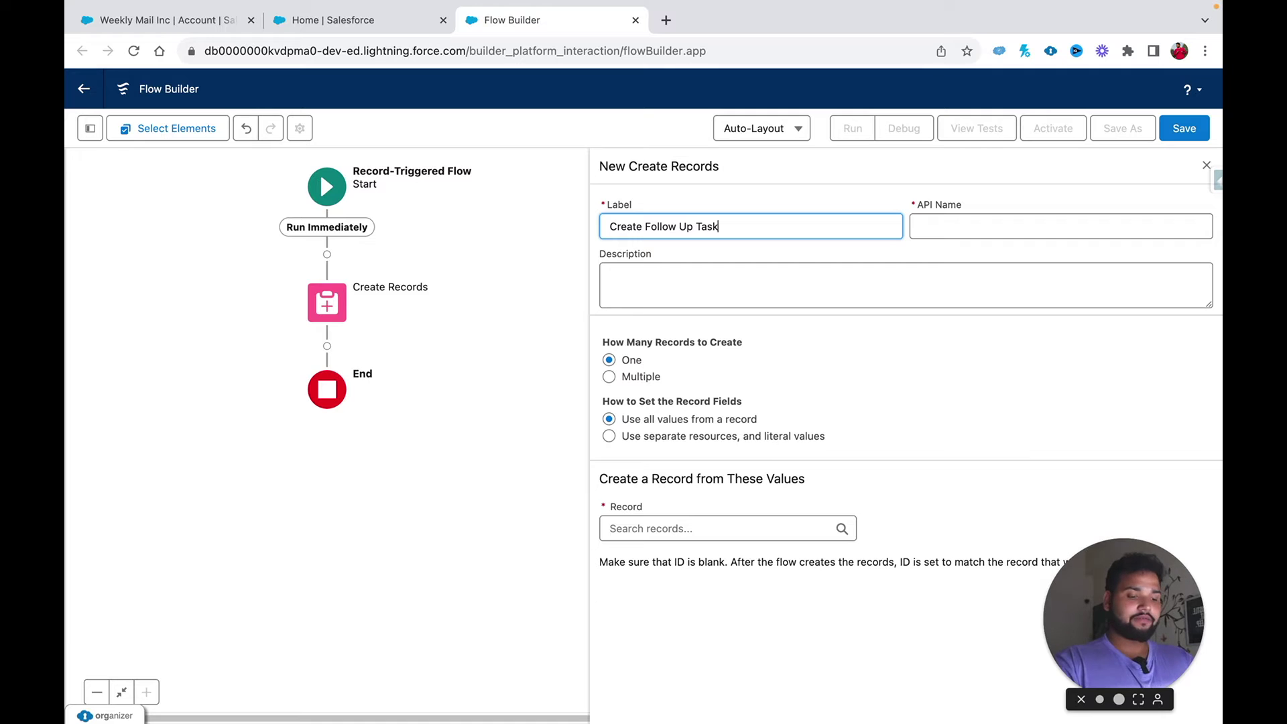
left_click(934, 222)
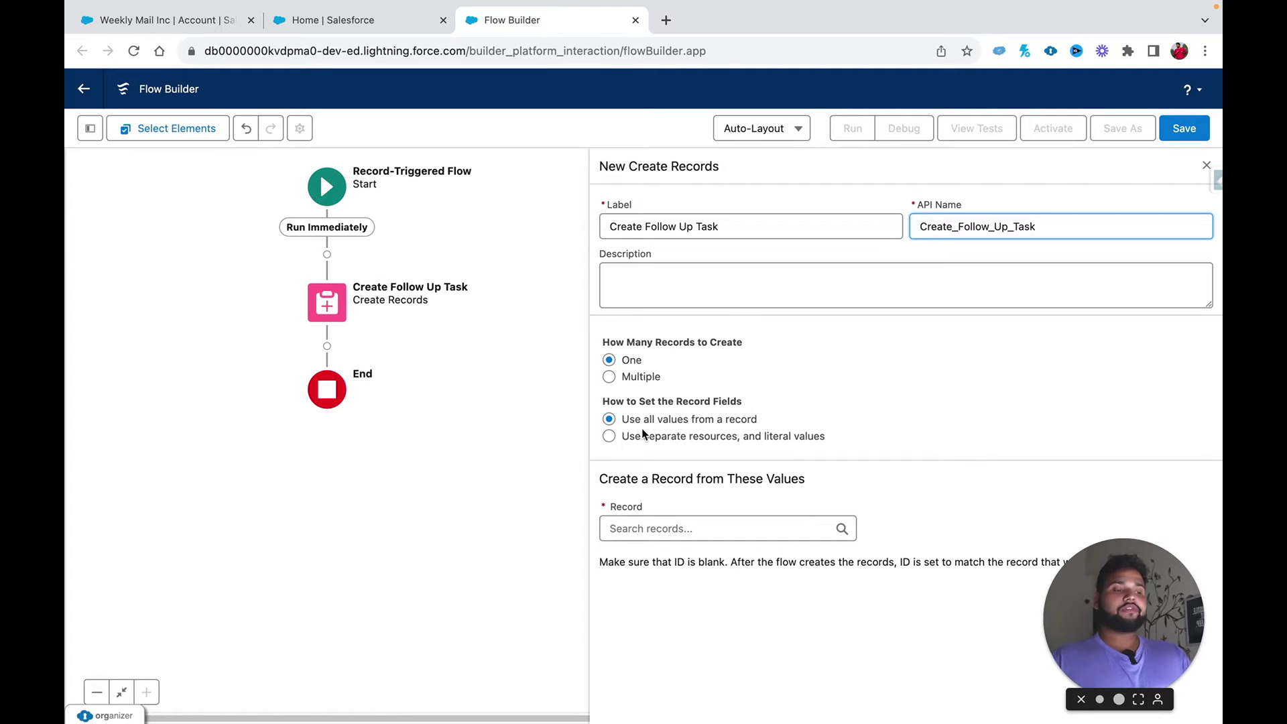
left_click(607, 436)
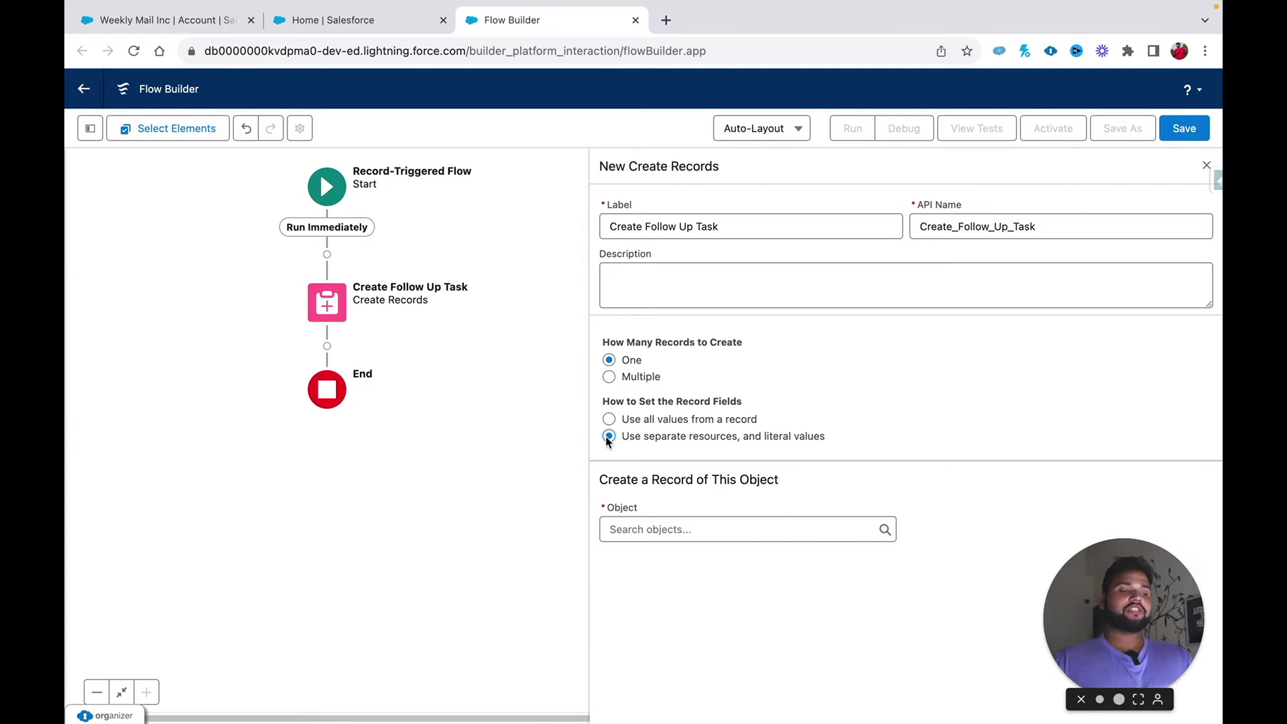
left_click(643, 530)
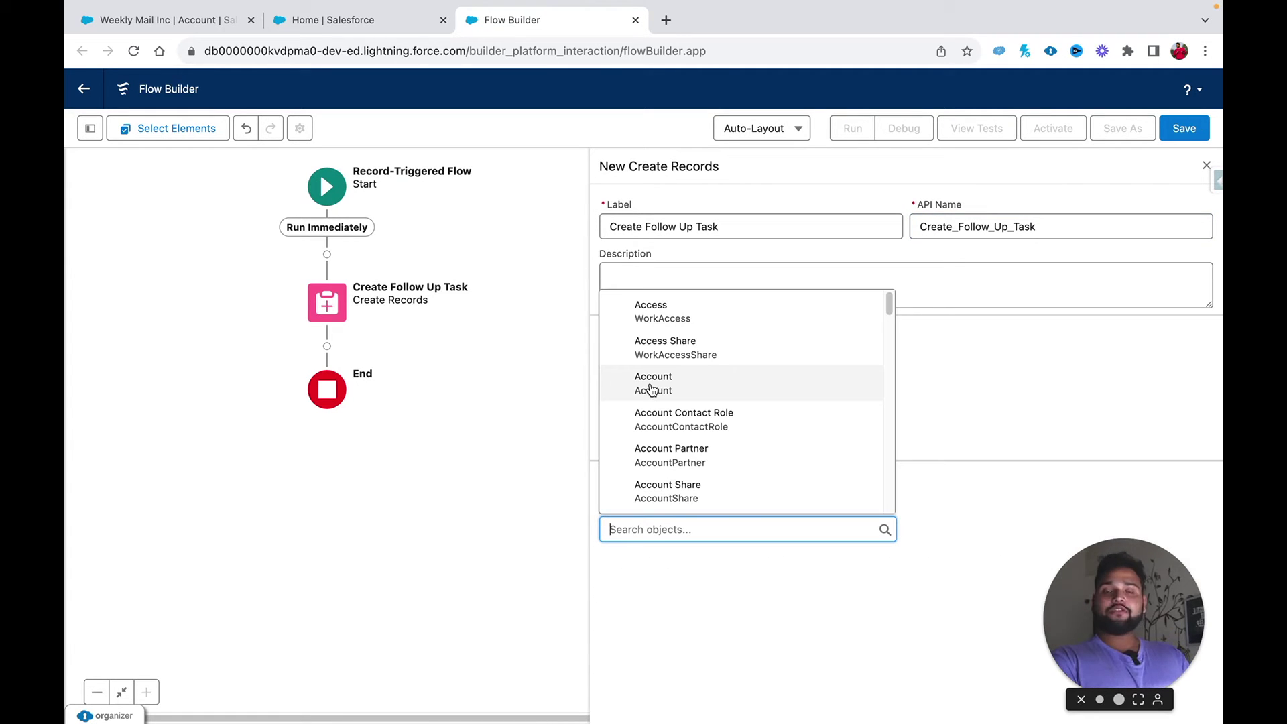
Step: Choose Task as the object the Create Follow Up Task element creates
type("task")
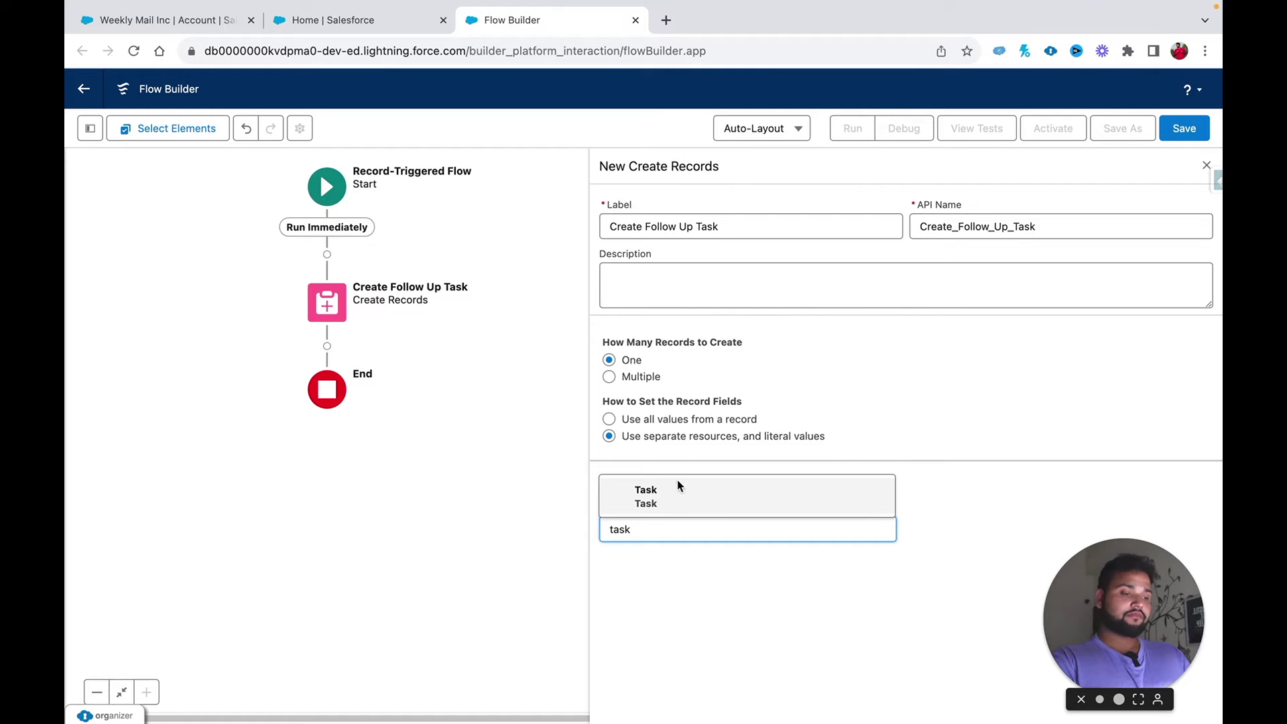
left_click(678, 492)
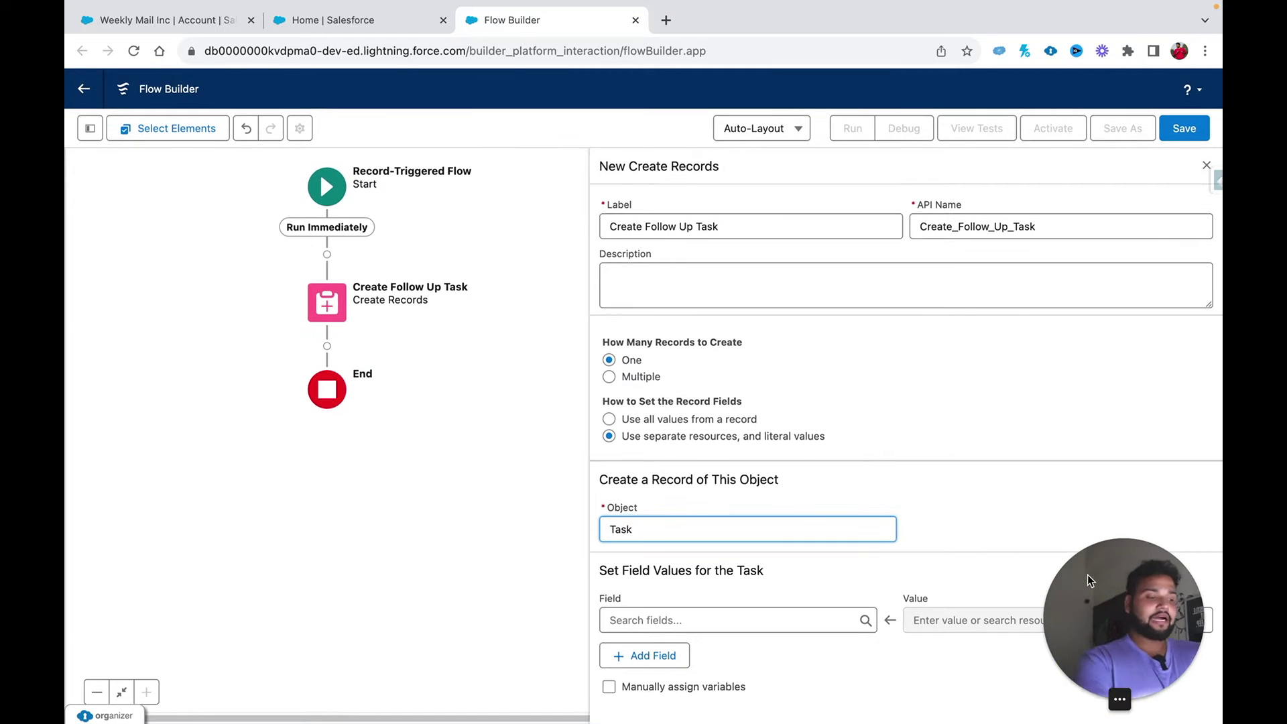
left_click_drag(1087, 574, 166, 629)
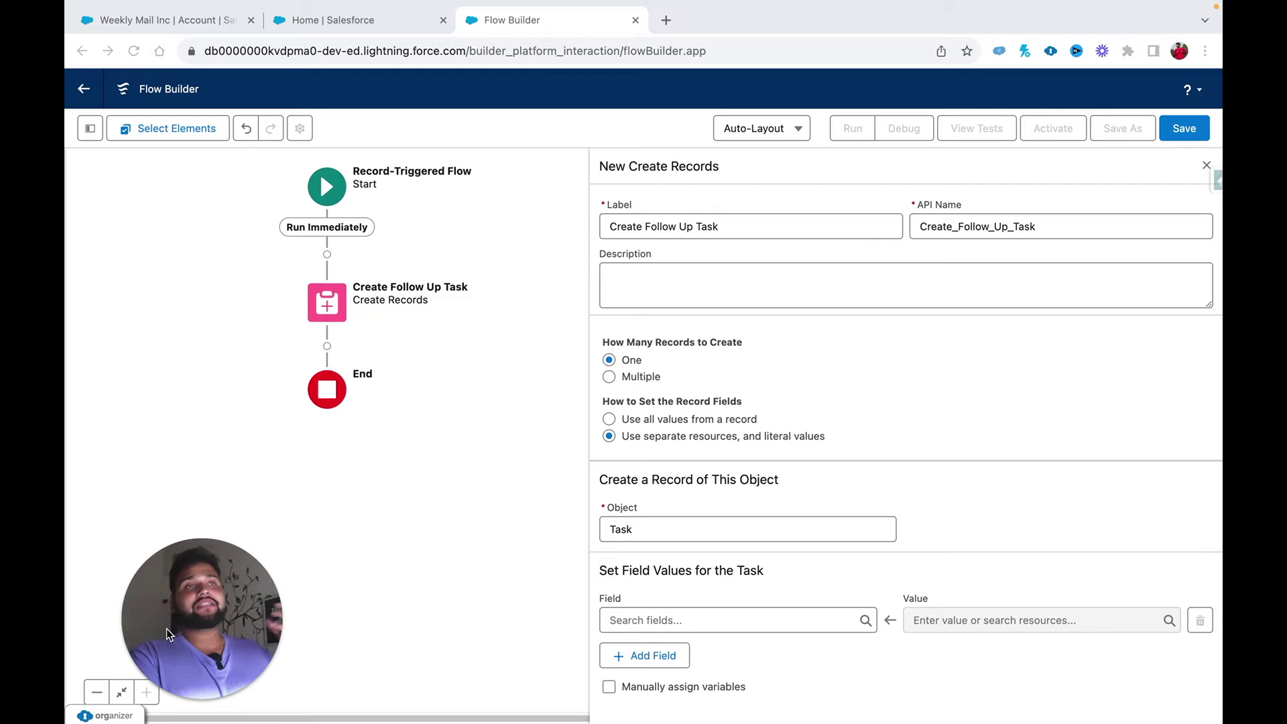
left_click(778, 598)
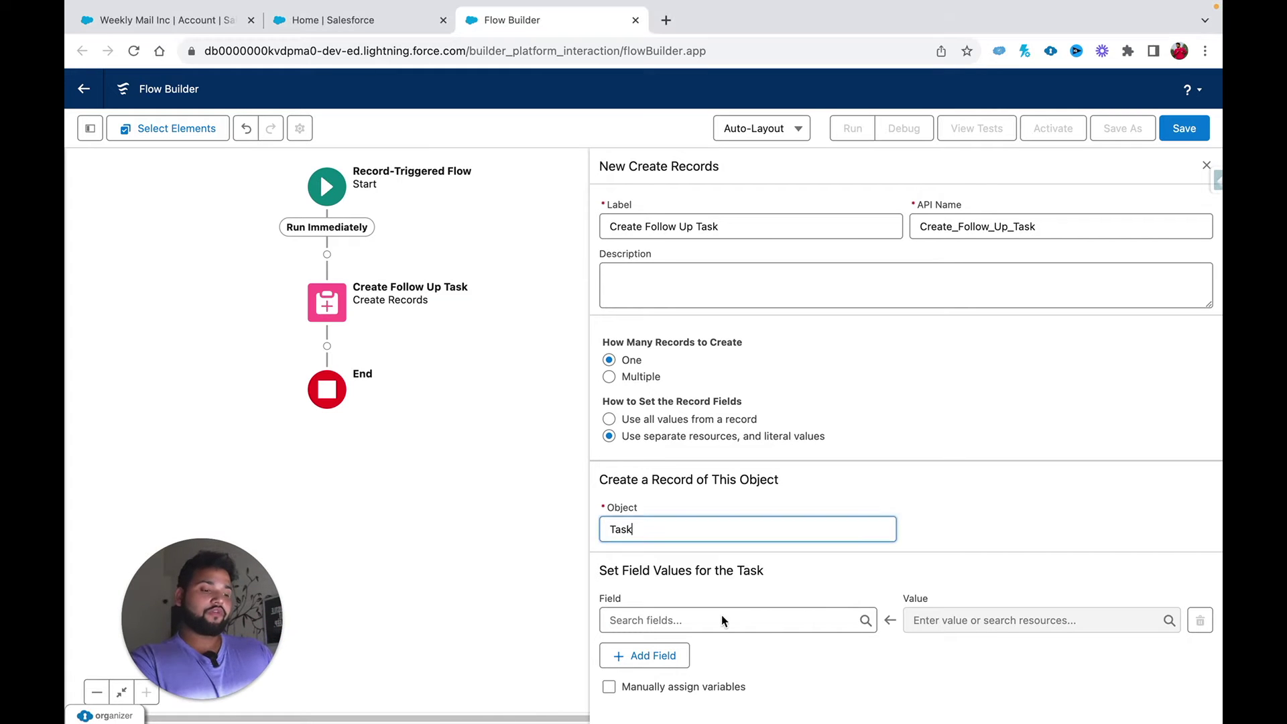
Step: Set the Task's OwnerId field to {!$Record.OwnerId}, the Account's Owner ID
left_click(665, 620)
type("ass")
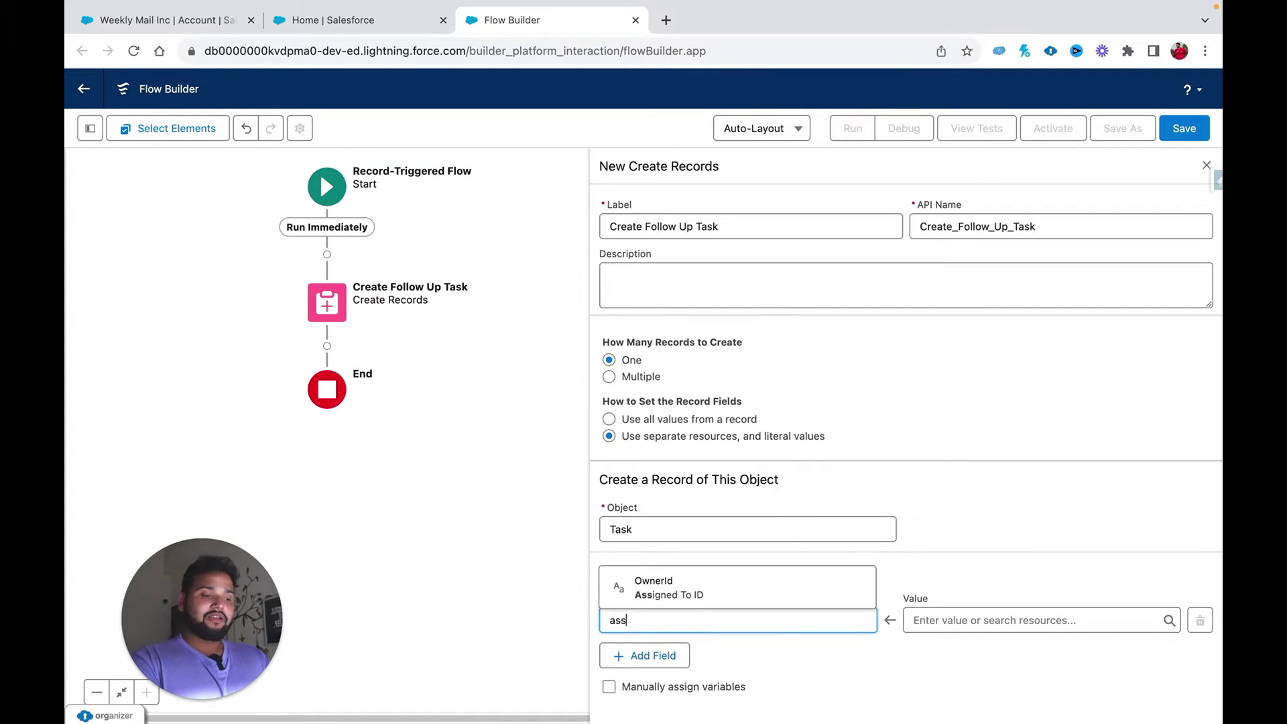
left_click(684, 590)
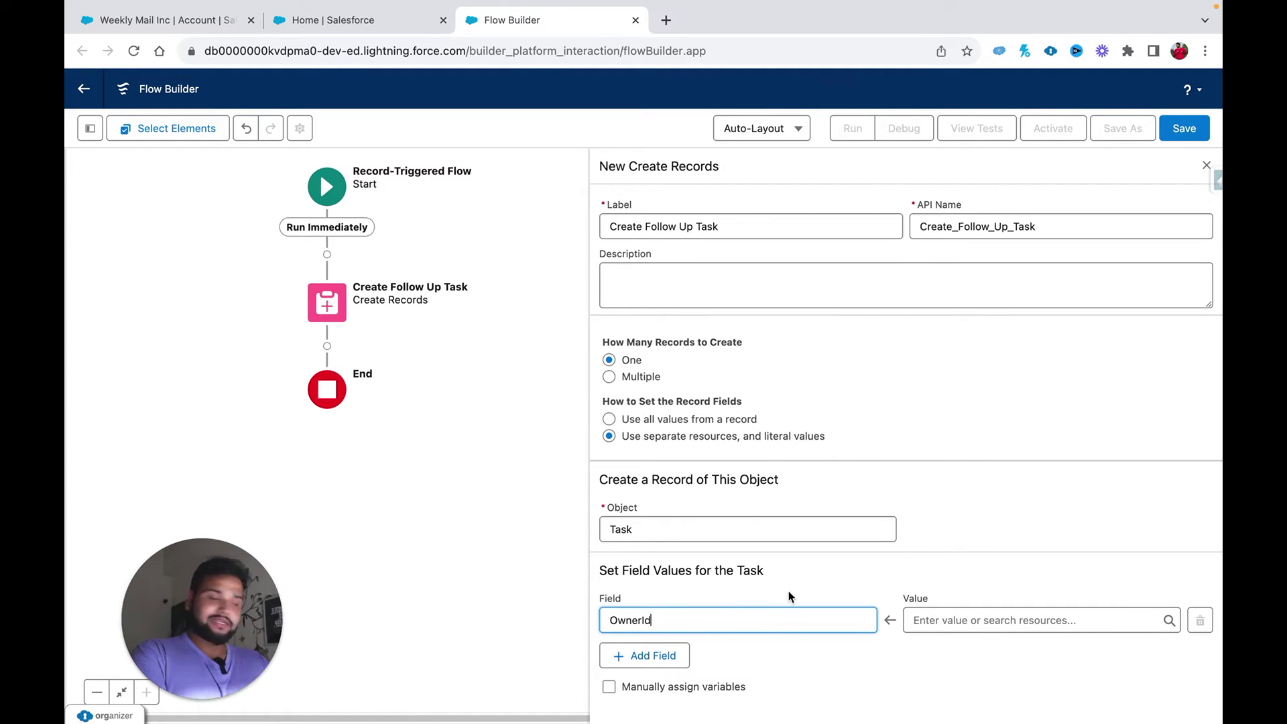
left_click(954, 618)
type("record")
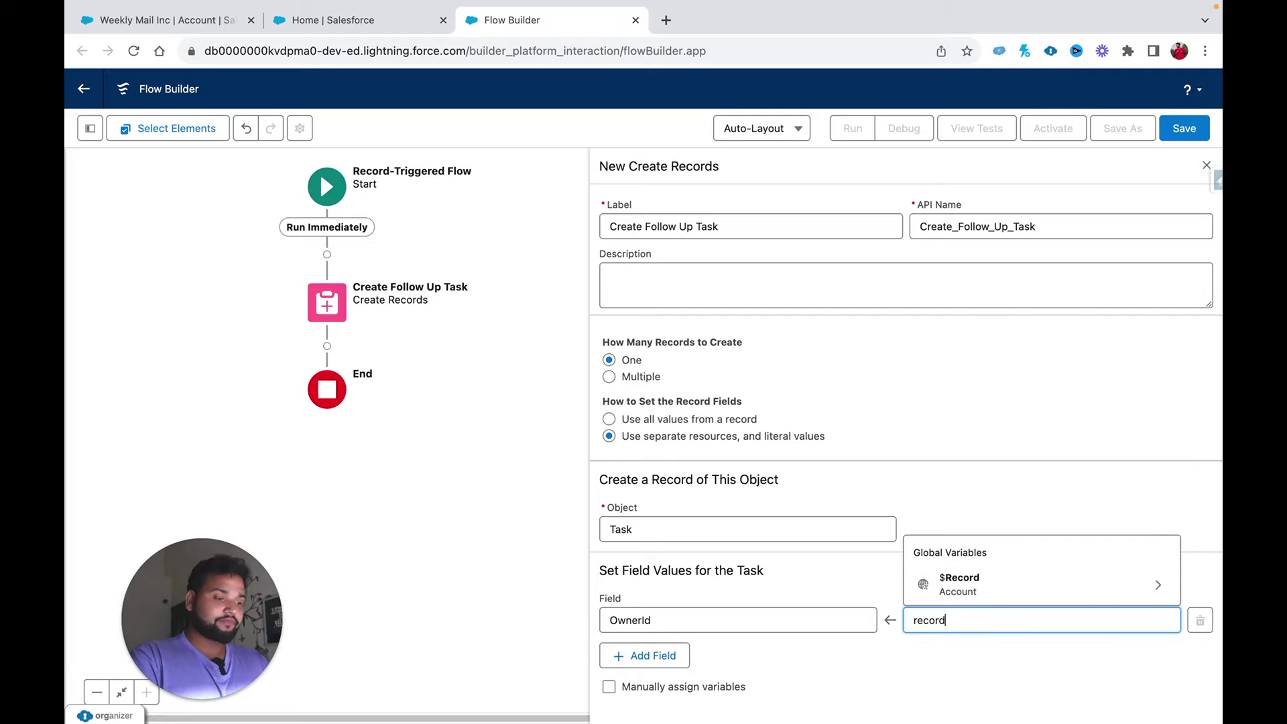
left_click(959, 584)
type("own")
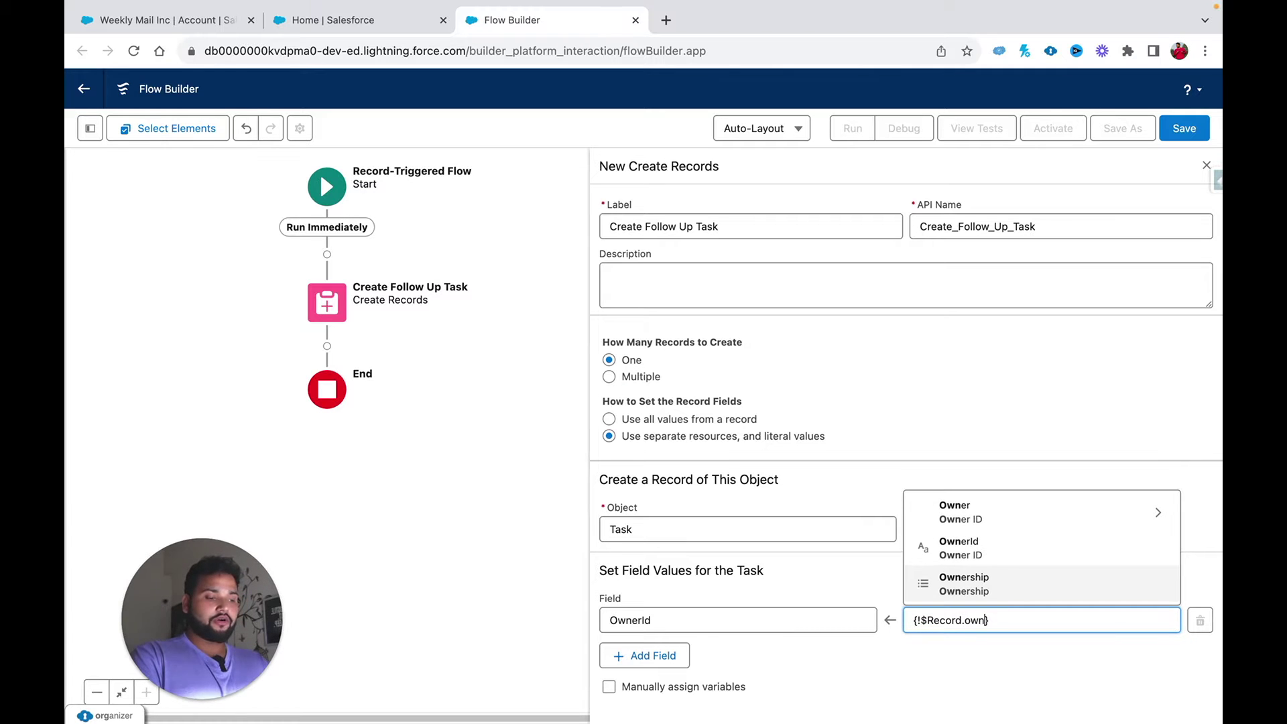
left_click(975, 541)
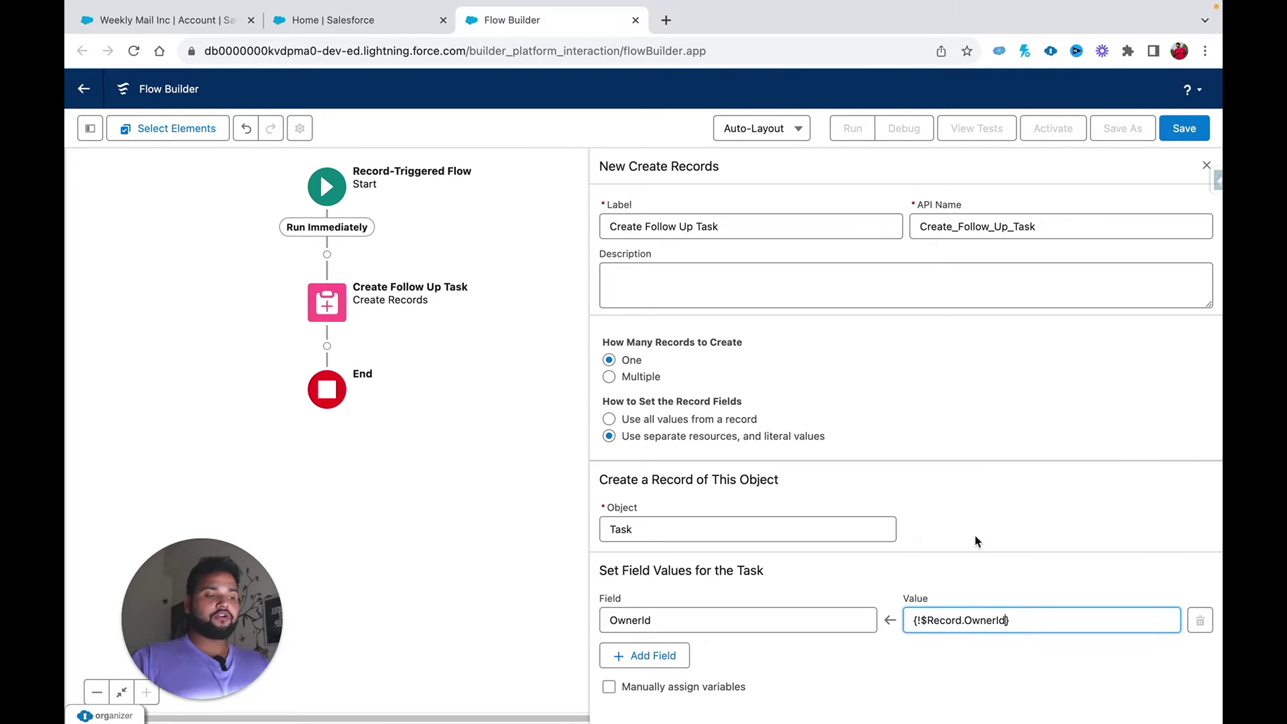
left_click(1001, 589)
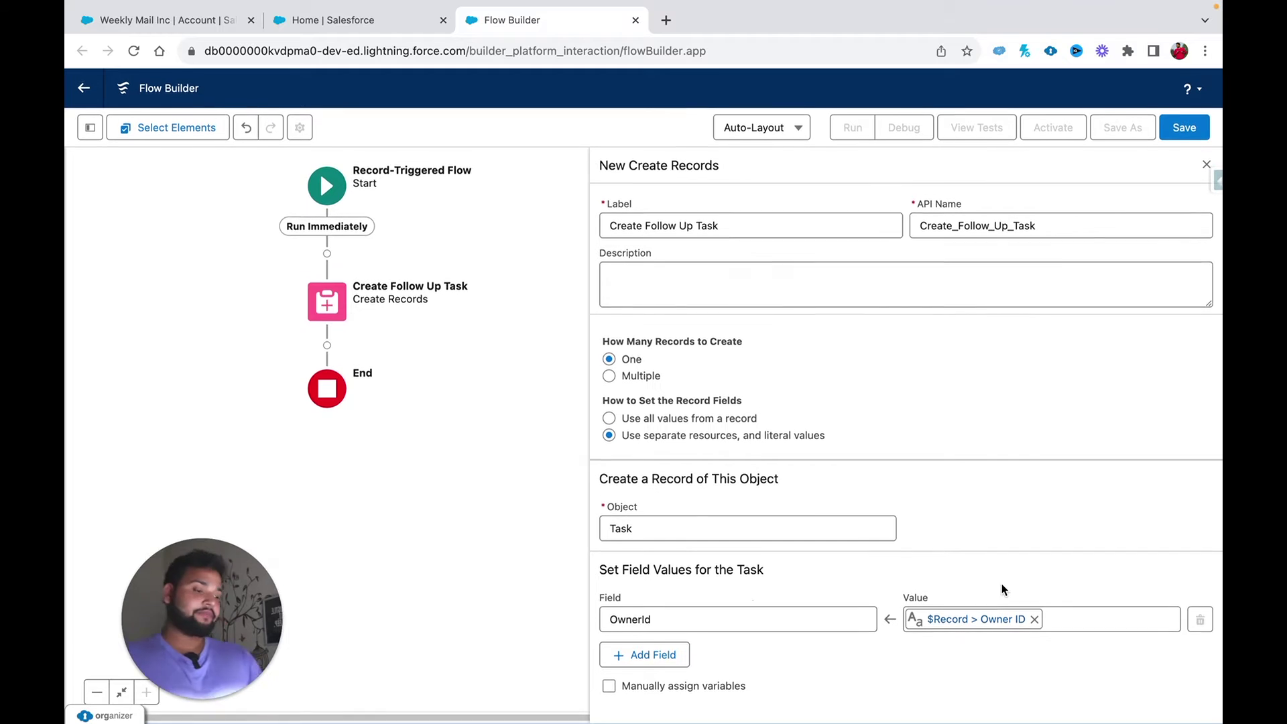
left_click(667, 655)
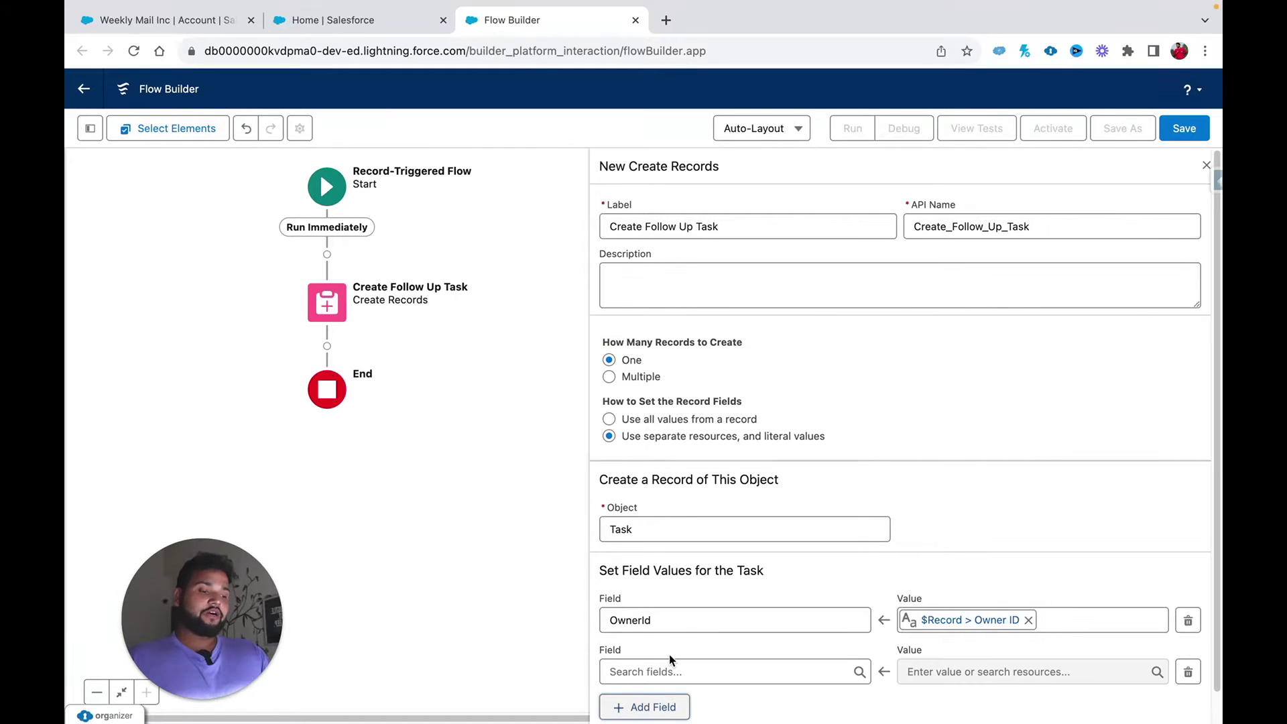
Step: Add ActivityDate, WhoId and WhatId field rows to the Task element
left_click(649, 671)
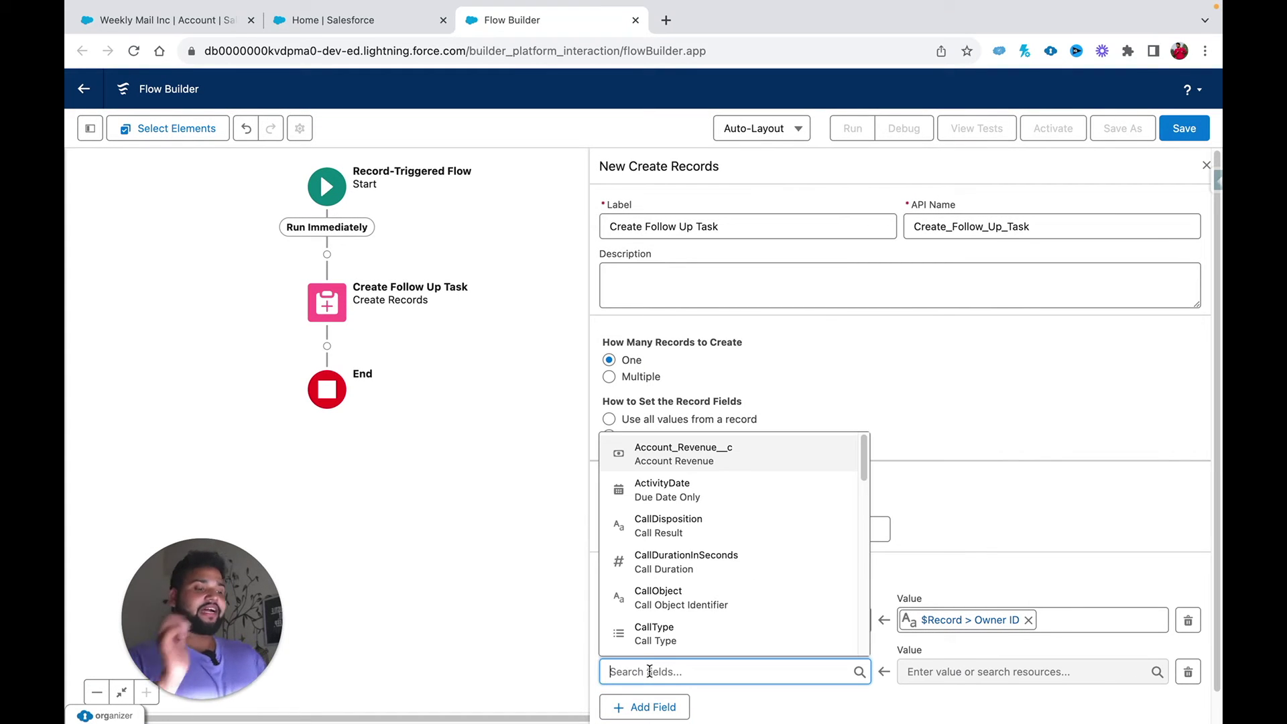
left_click(772, 492)
scroll(770, 482, "down", 1)
left_click(655, 674)
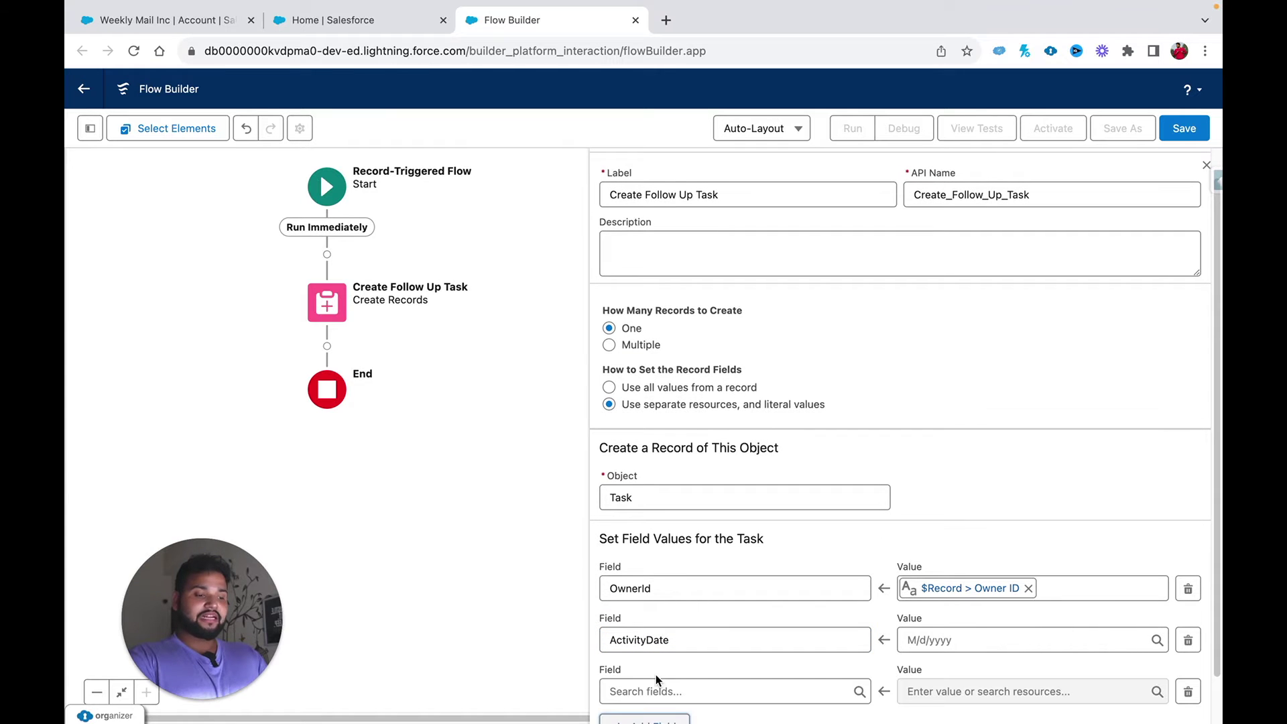
left_click(649, 686)
type("whg")
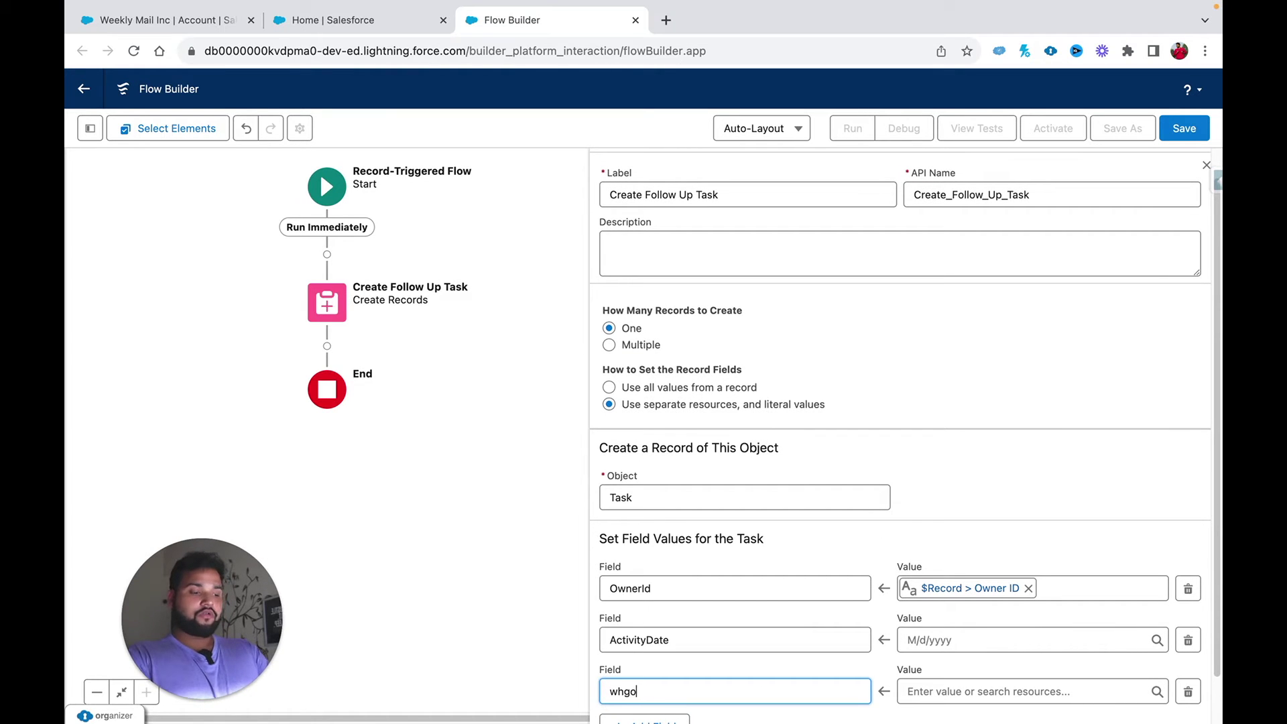
type("o")
key("BackSpace")
key("BackSpace")
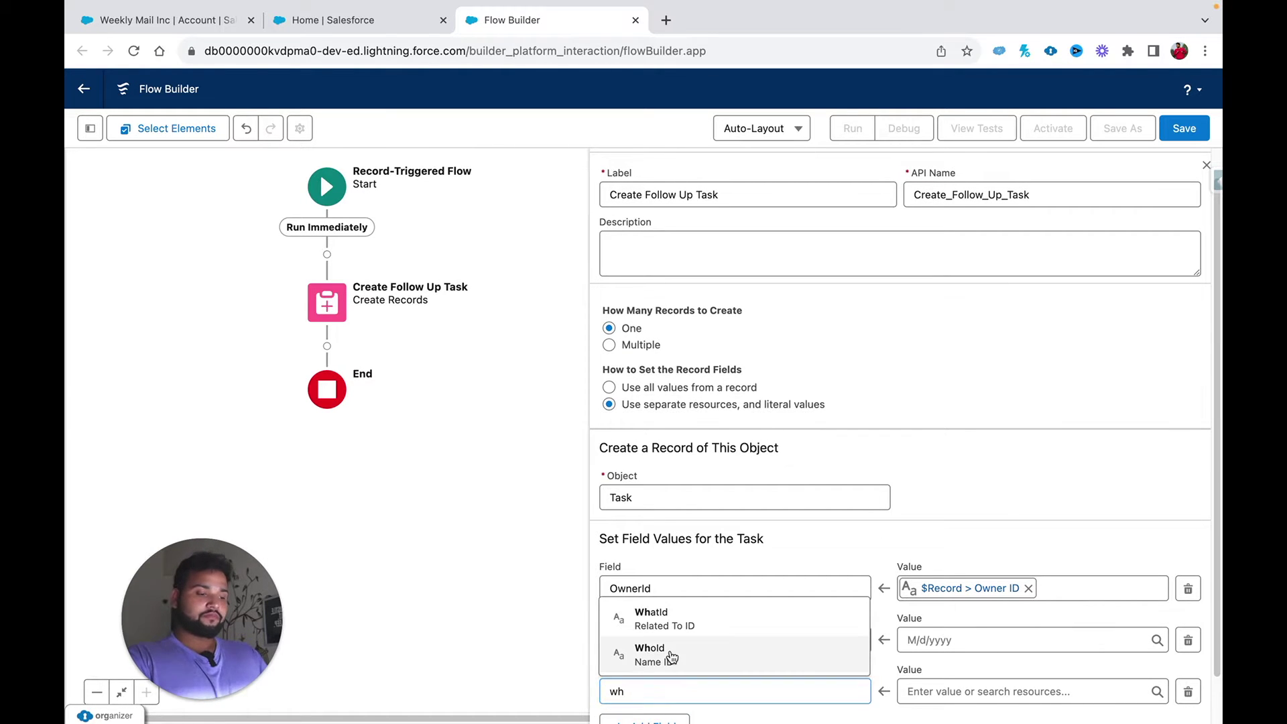
left_click(666, 655)
scroll(666, 655, "down", 1)
left_click(632, 674)
left_click(634, 685)
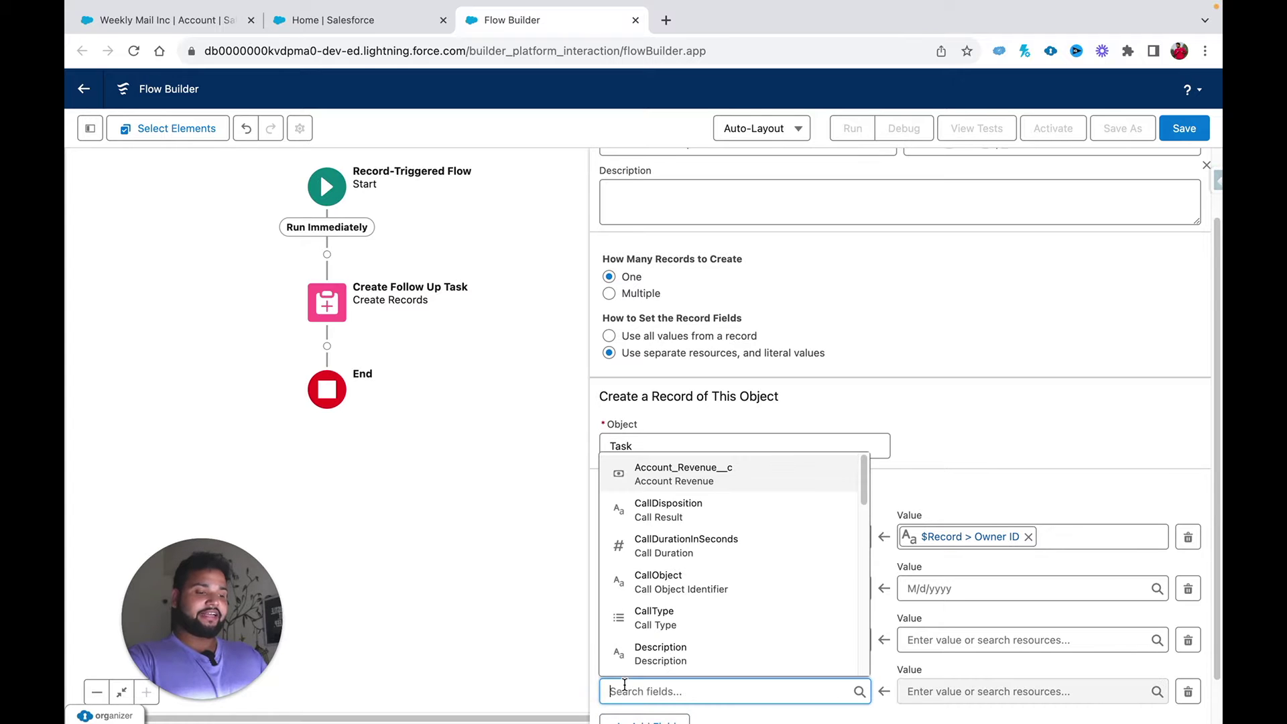
type("what")
left_click(664, 667)
scroll(663, 666, "down", 1)
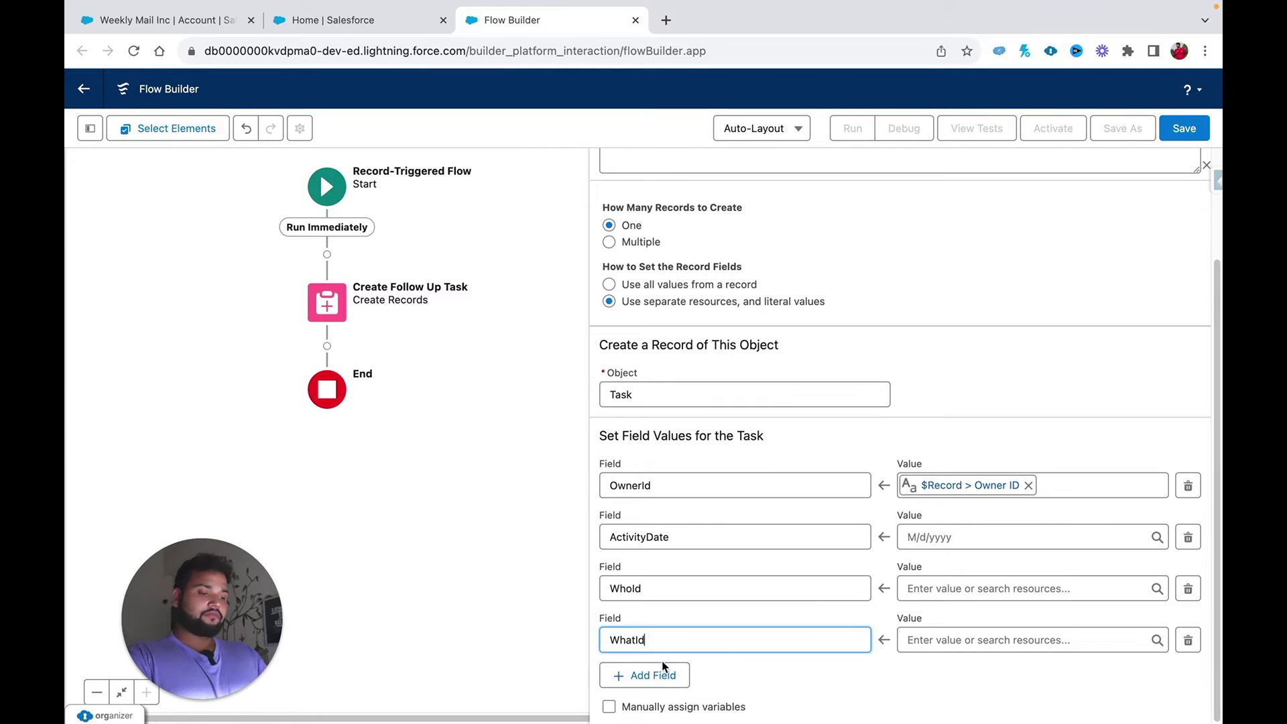
Step: Add Subject and Description field rows to the Task element
left_click(633, 675)
left_click(630, 681)
type("subj")
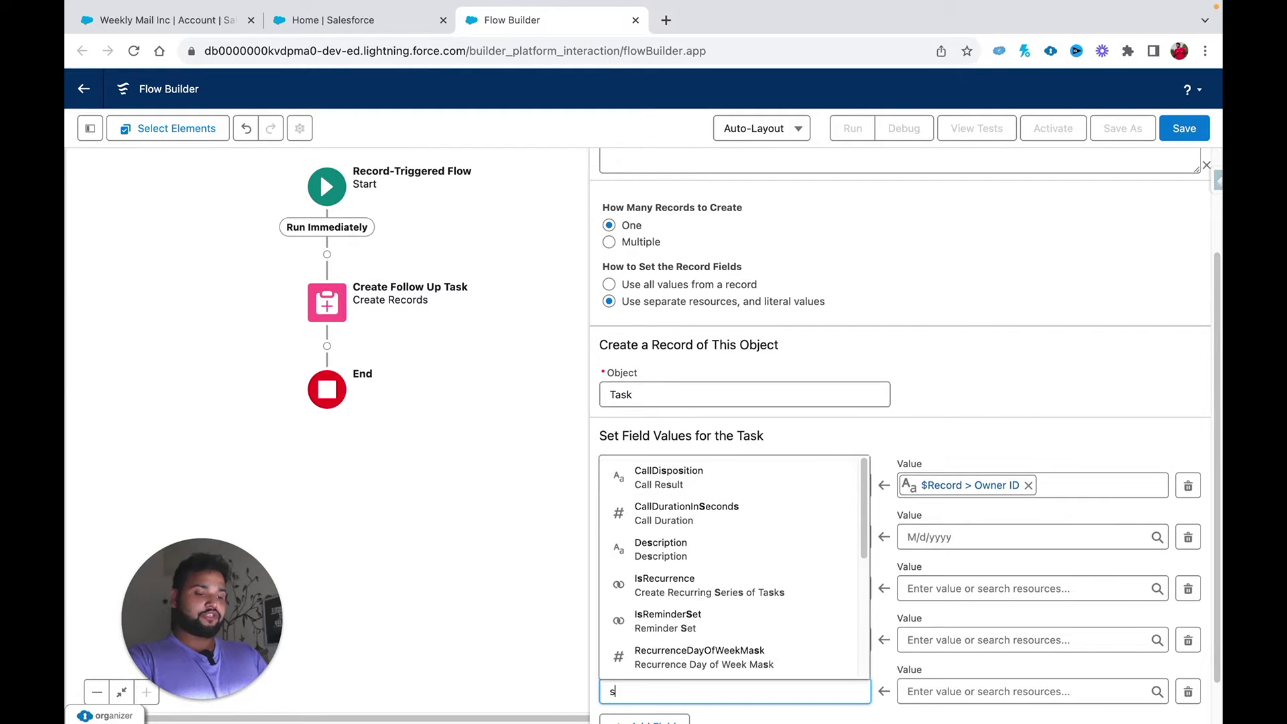
left_click(637, 654)
scroll(634, 649, "down", 1)
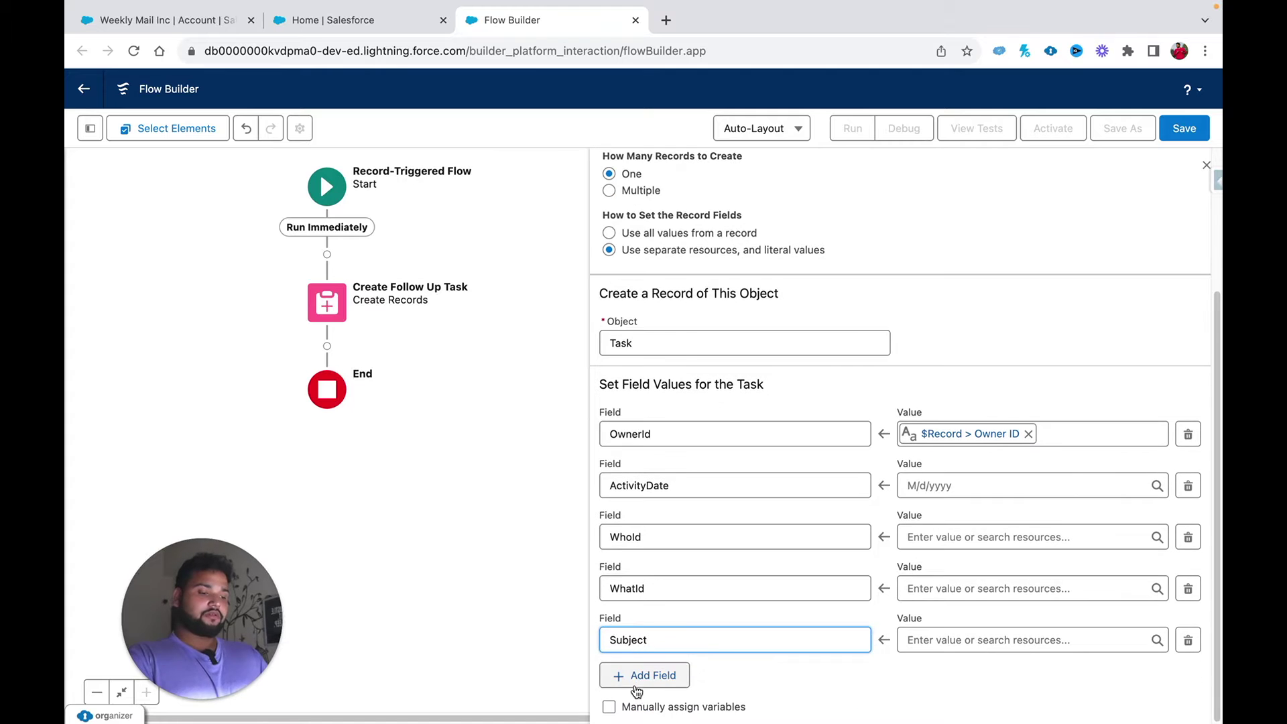
left_click(640, 676)
left_click(636, 690)
type("desc")
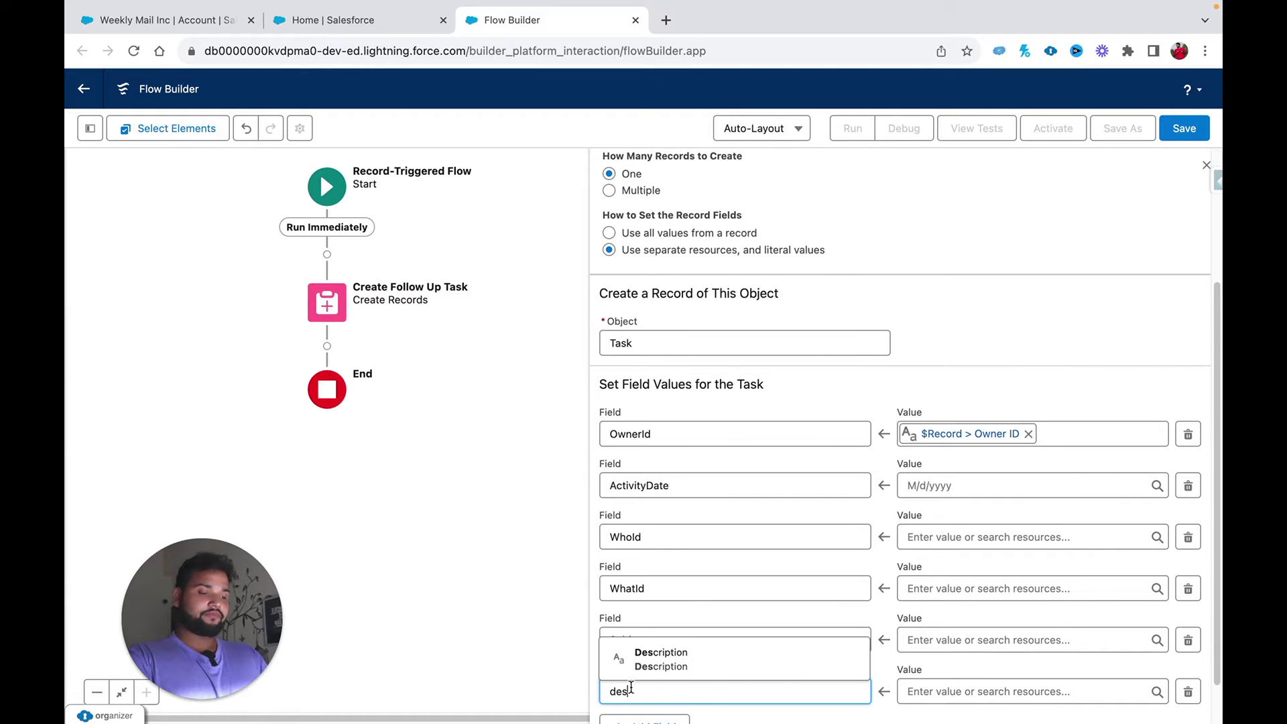
left_click(661, 651)
scroll(674, 675, "down", 1)
left_click(766, 670)
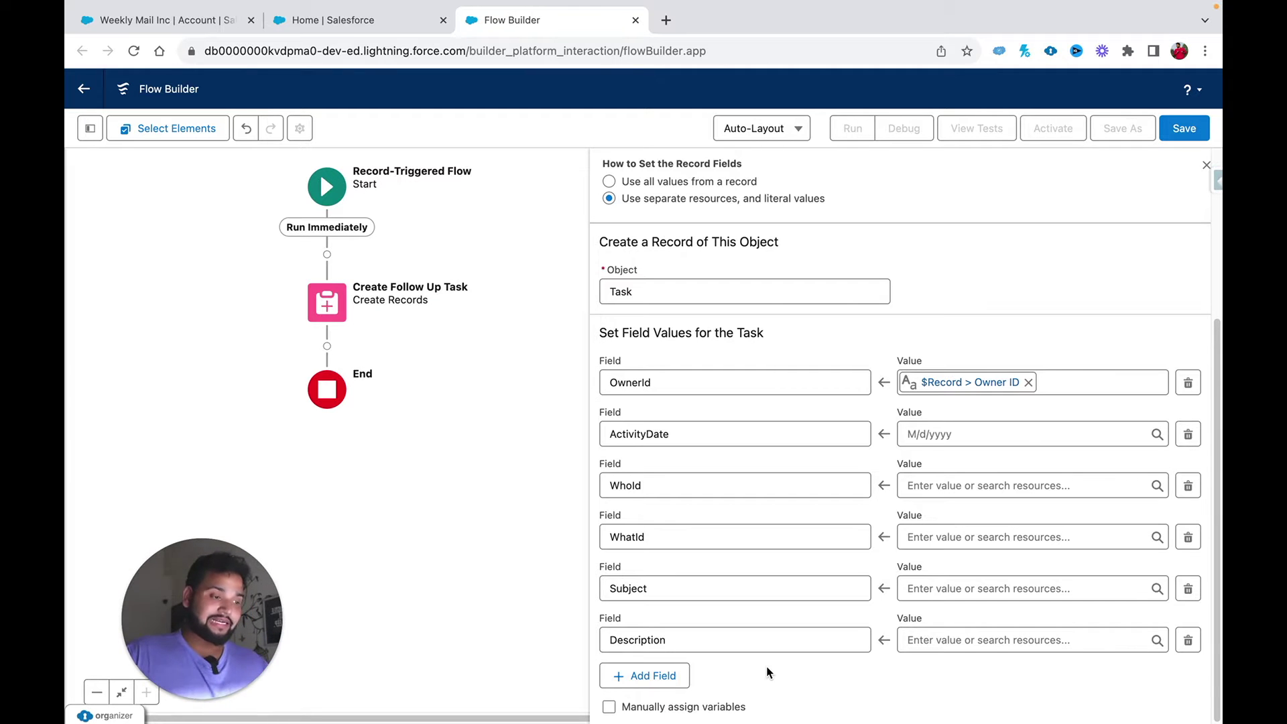
left_click(924, 434)
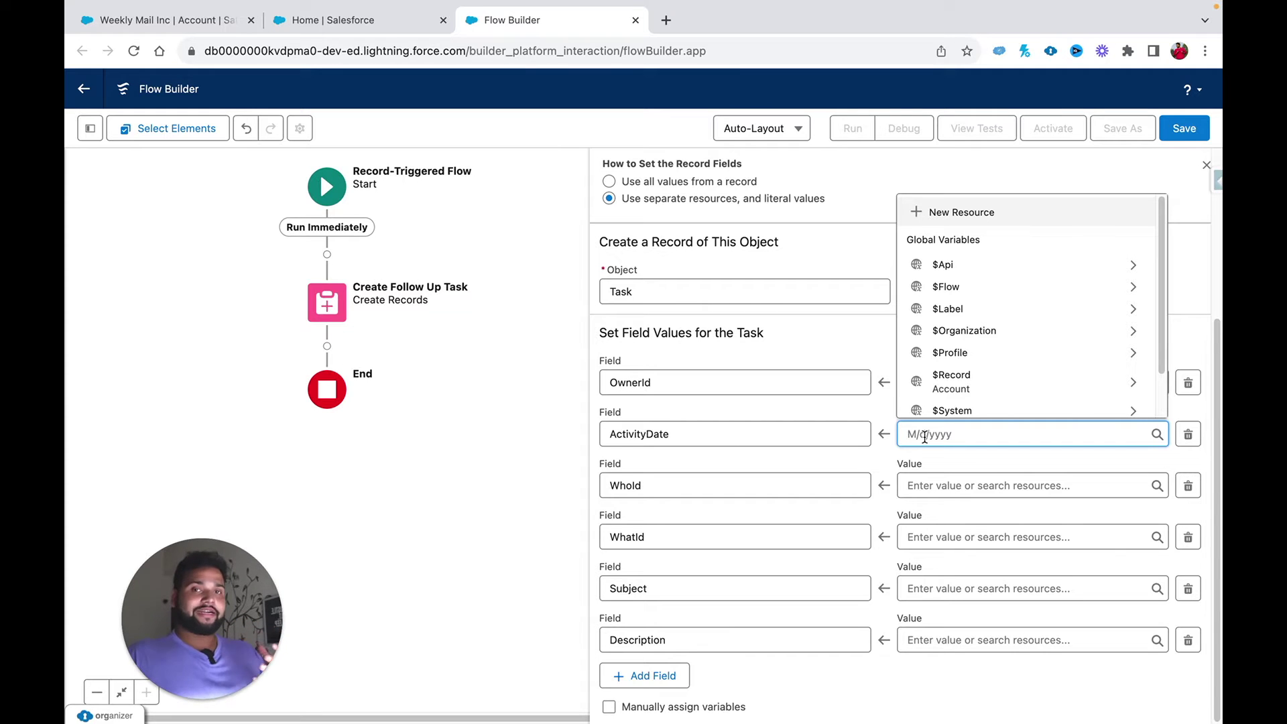
Step: Begin a New Resource of type Formula for the ActivityDate value
left_click(969, 214)
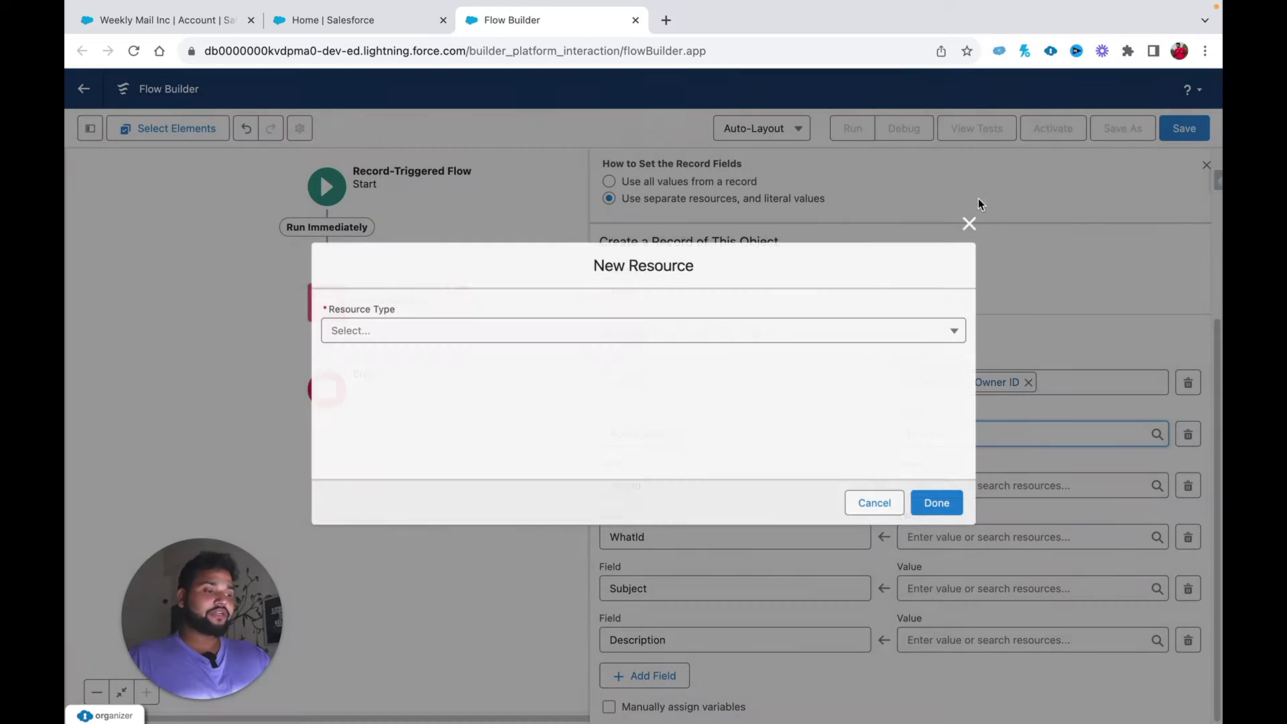
left_click(694, 330)
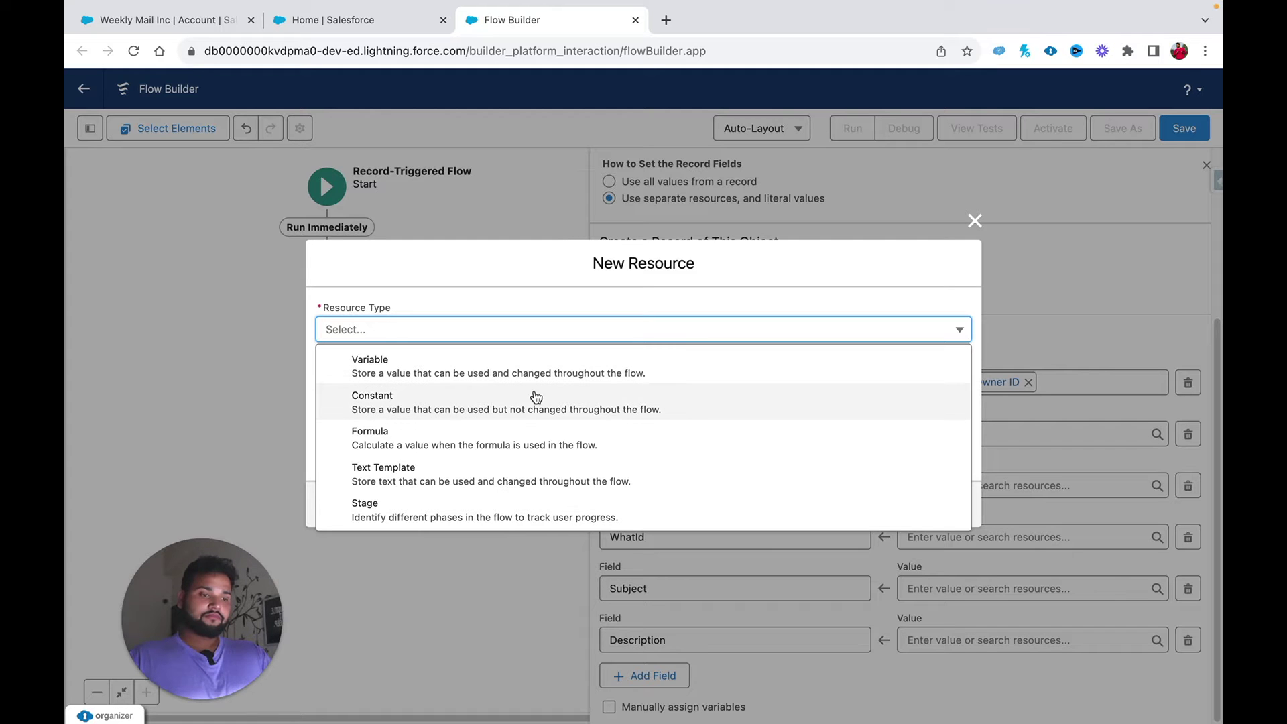
left_click(528, 436)
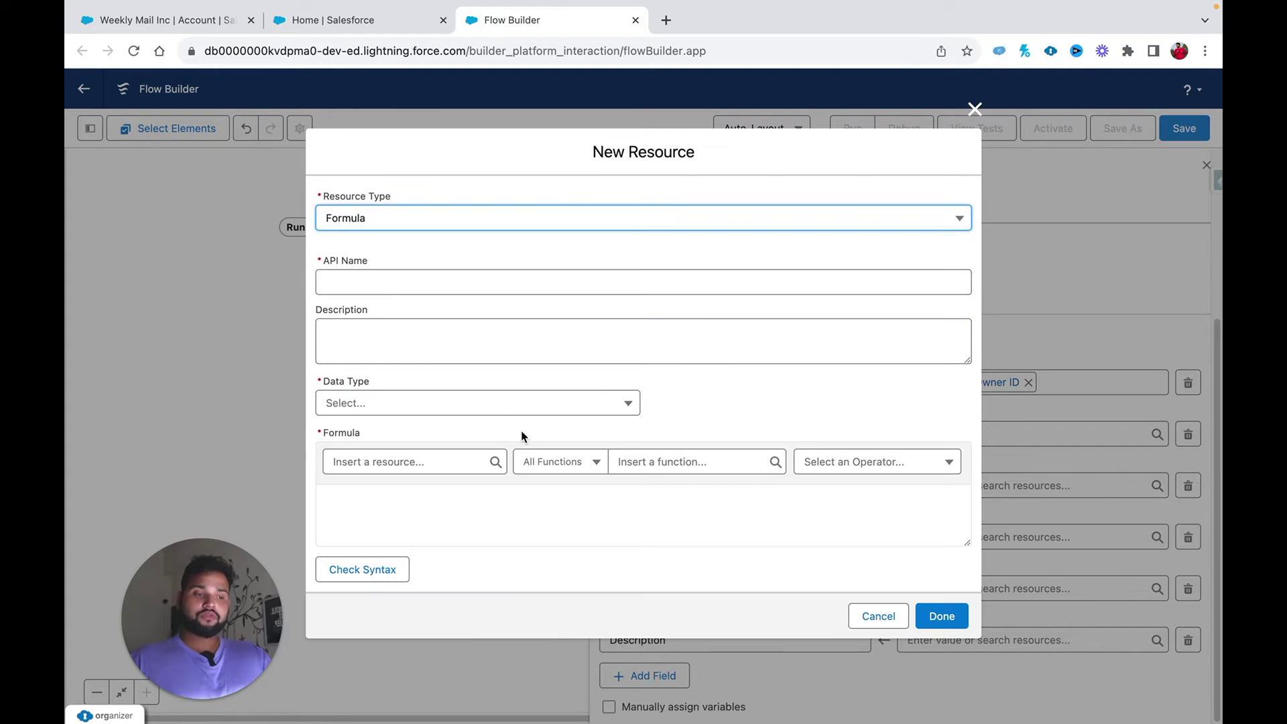
Step: Name the formula resource var_DueDate, set its data type to Date, and focus the Formula box
left_click(382, 287)
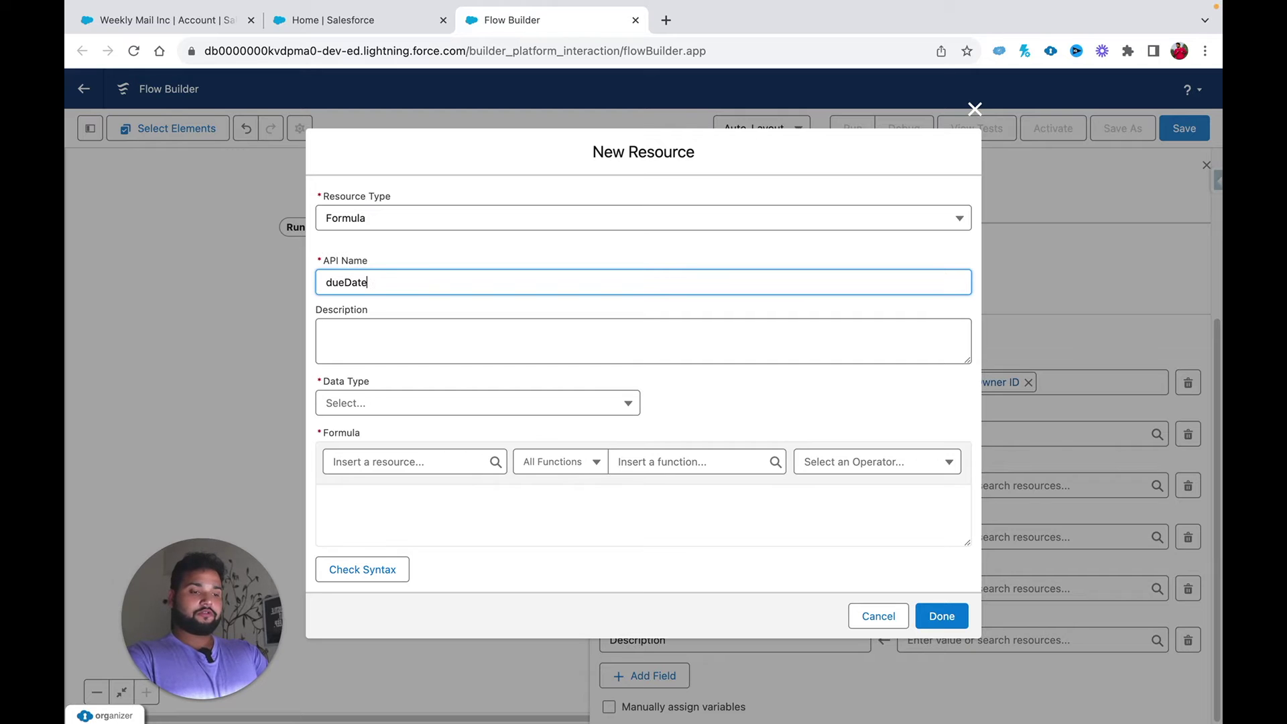
type("var")
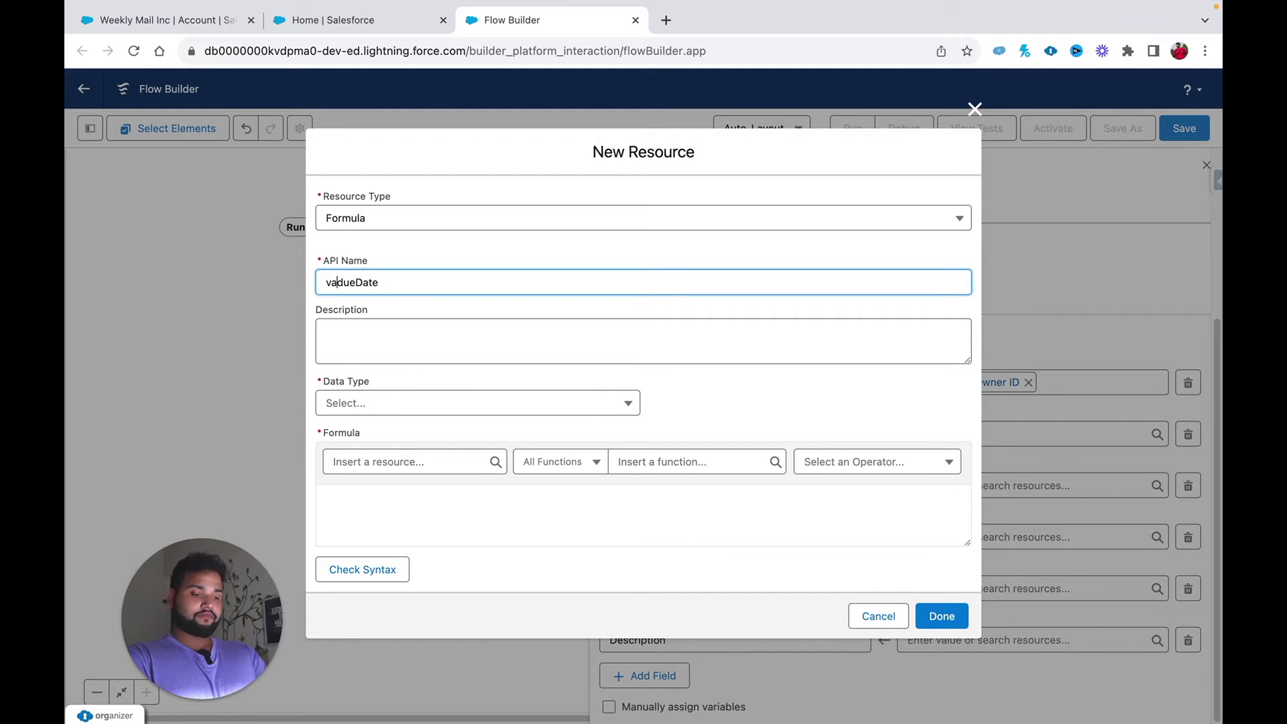
type("_")
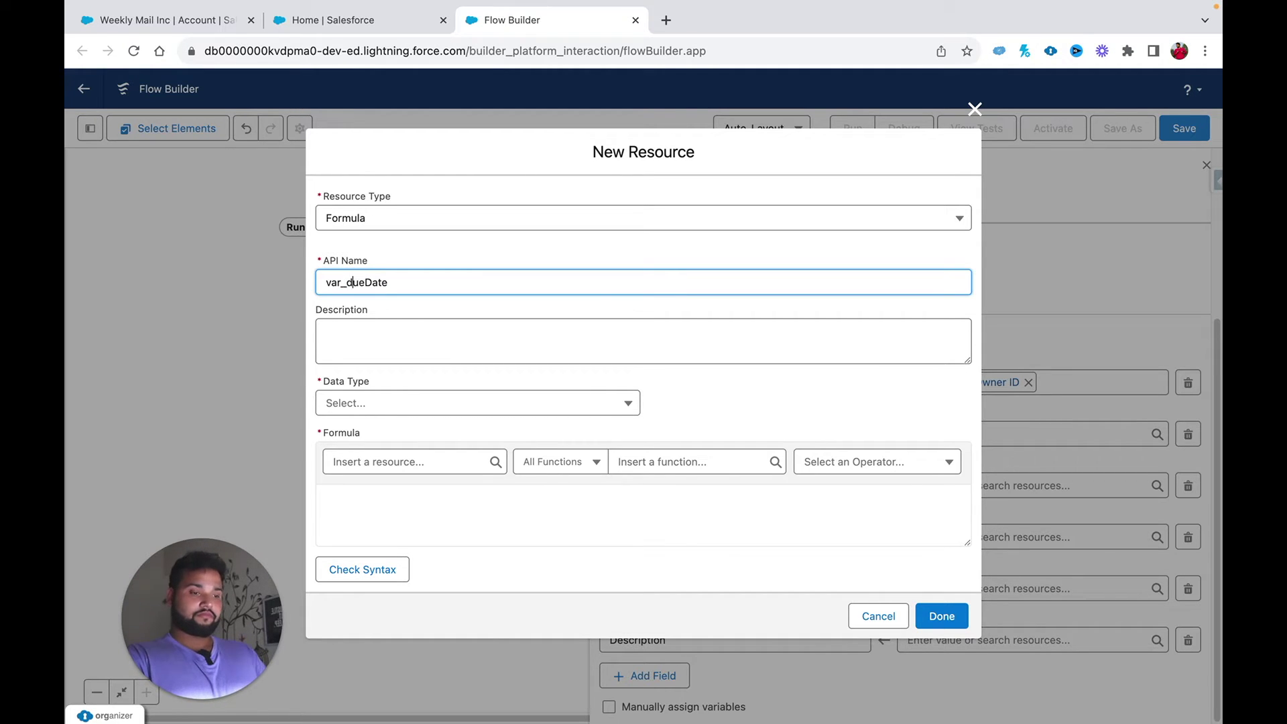
key("BackSpace")
type("D")
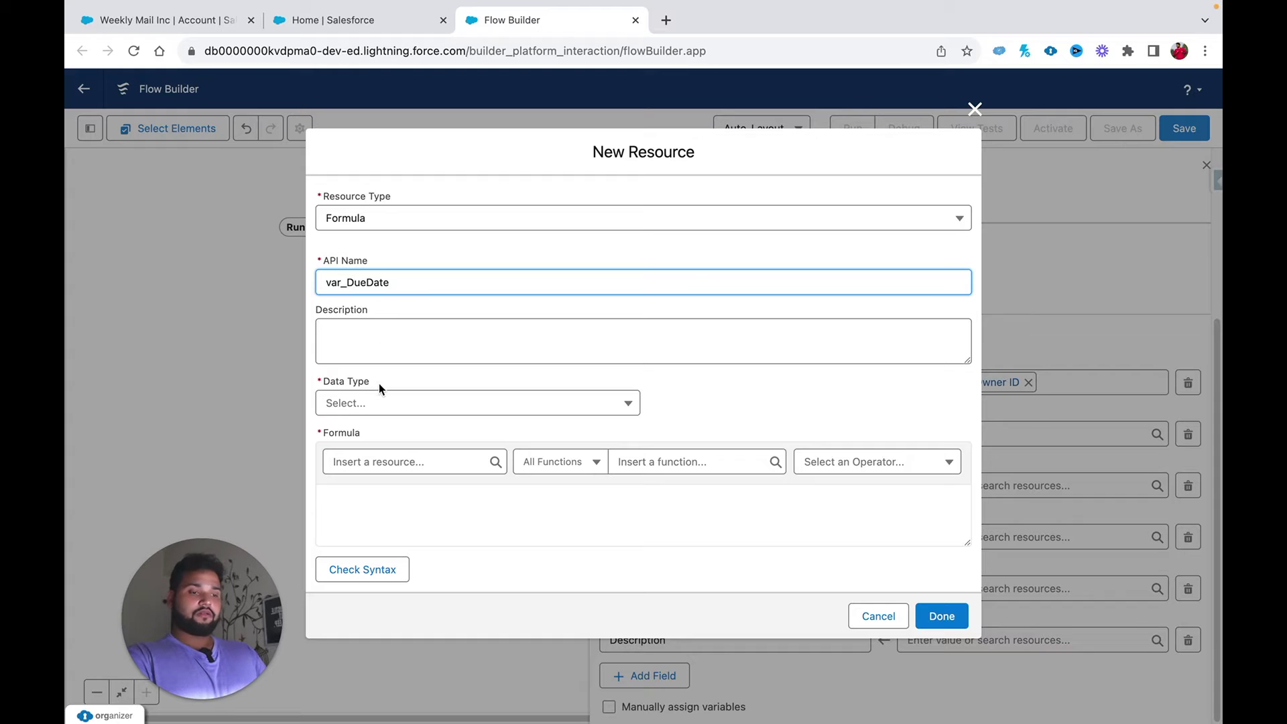
left_click(352, 403)
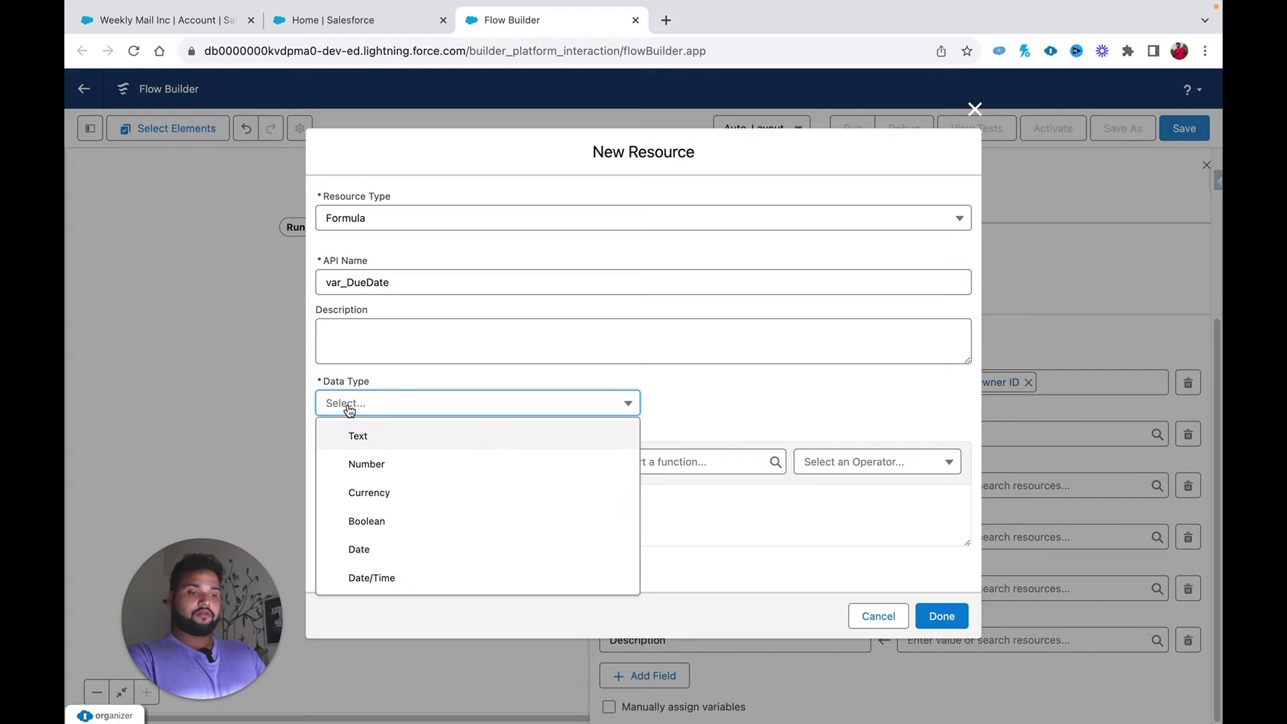
left_click(388, 547)
left_click(386, 529)
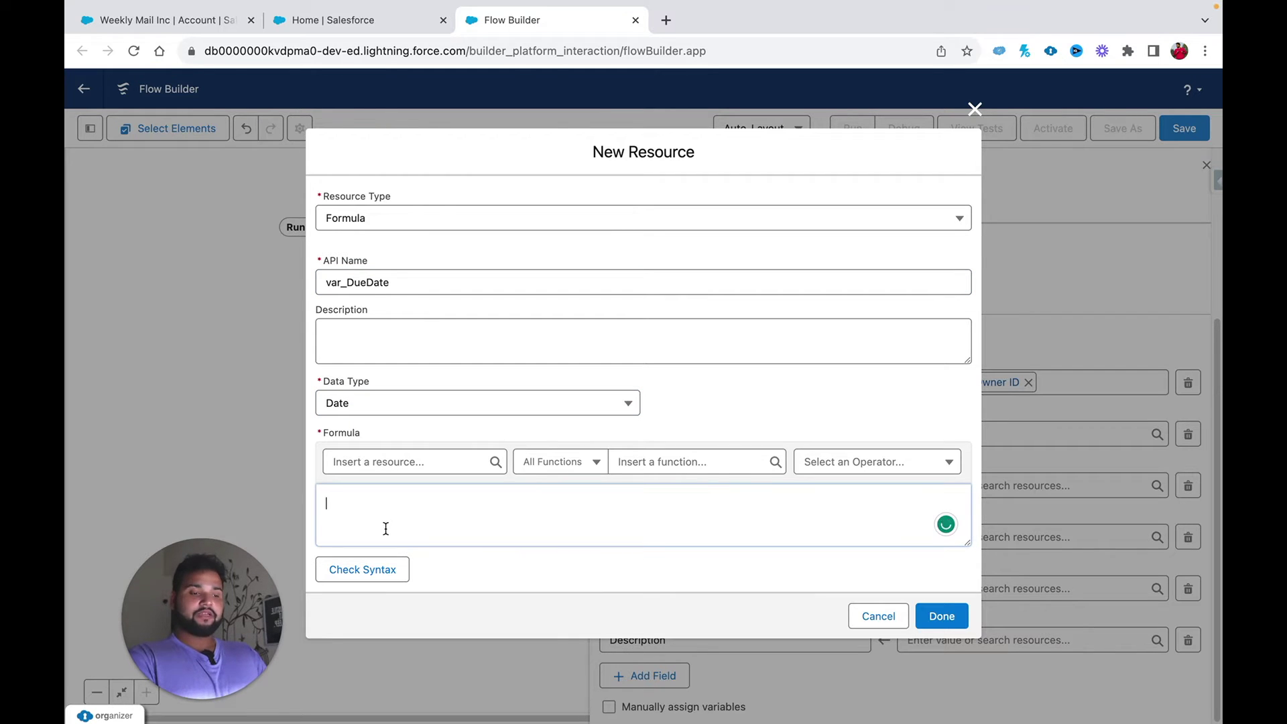
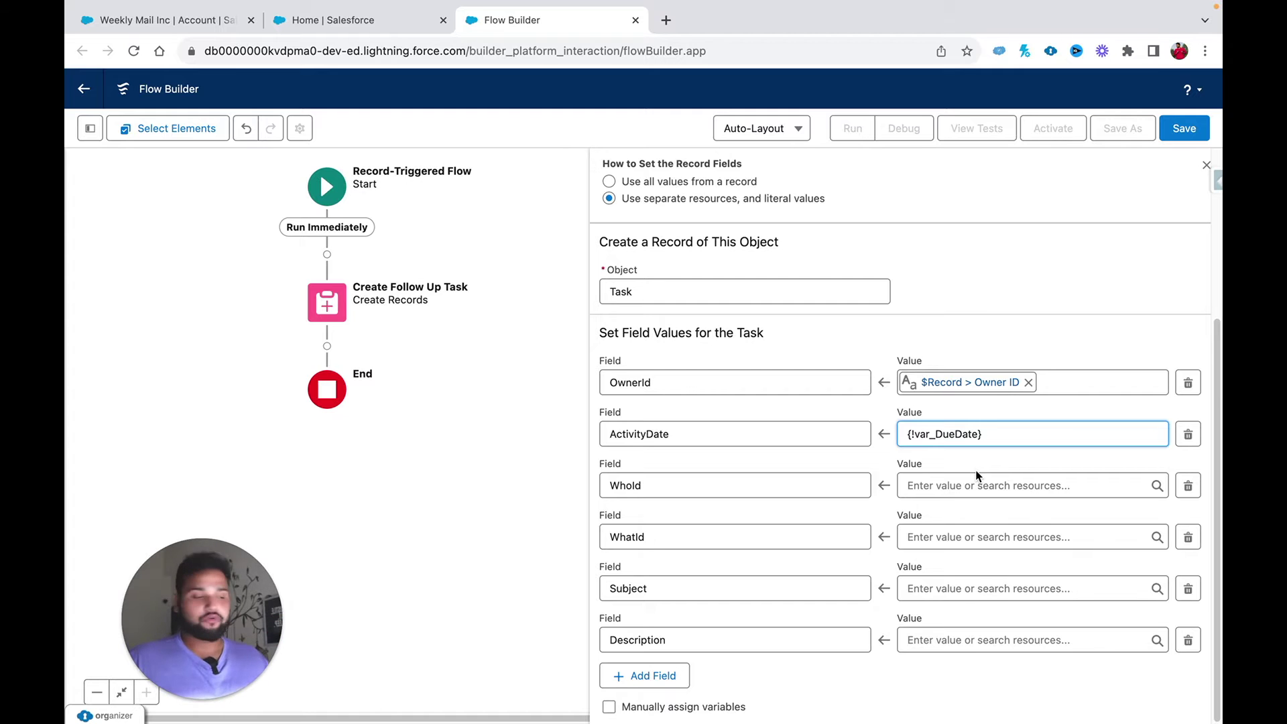
Step: Set the task's WhoId to $Record > Primary Contact
left_click(972, 483)
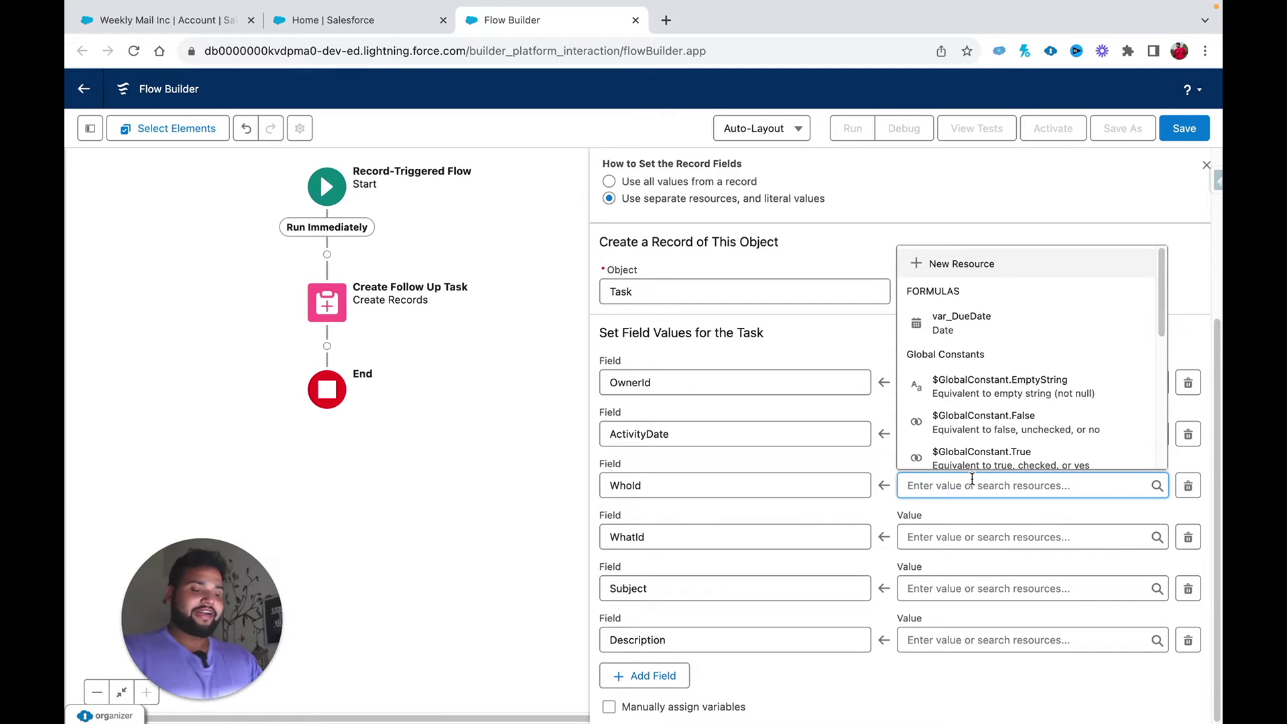
type("$Record")
left_click(976, 450)
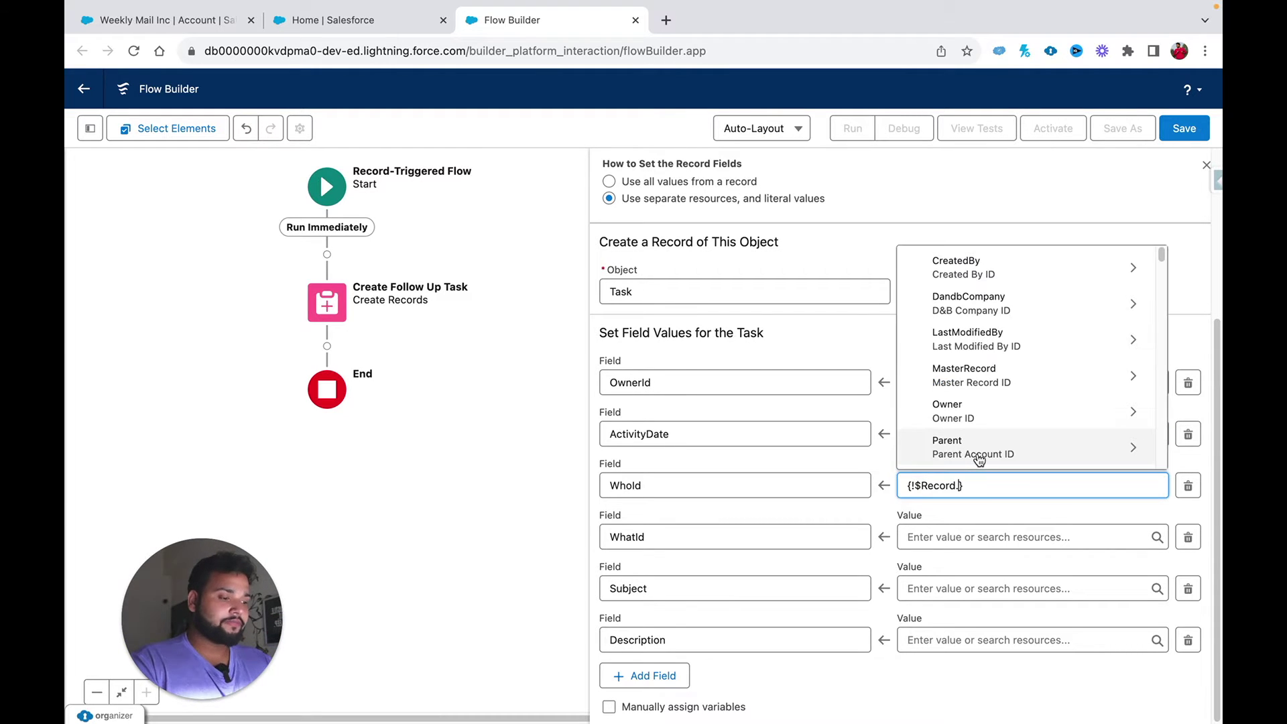
type("PRIM")
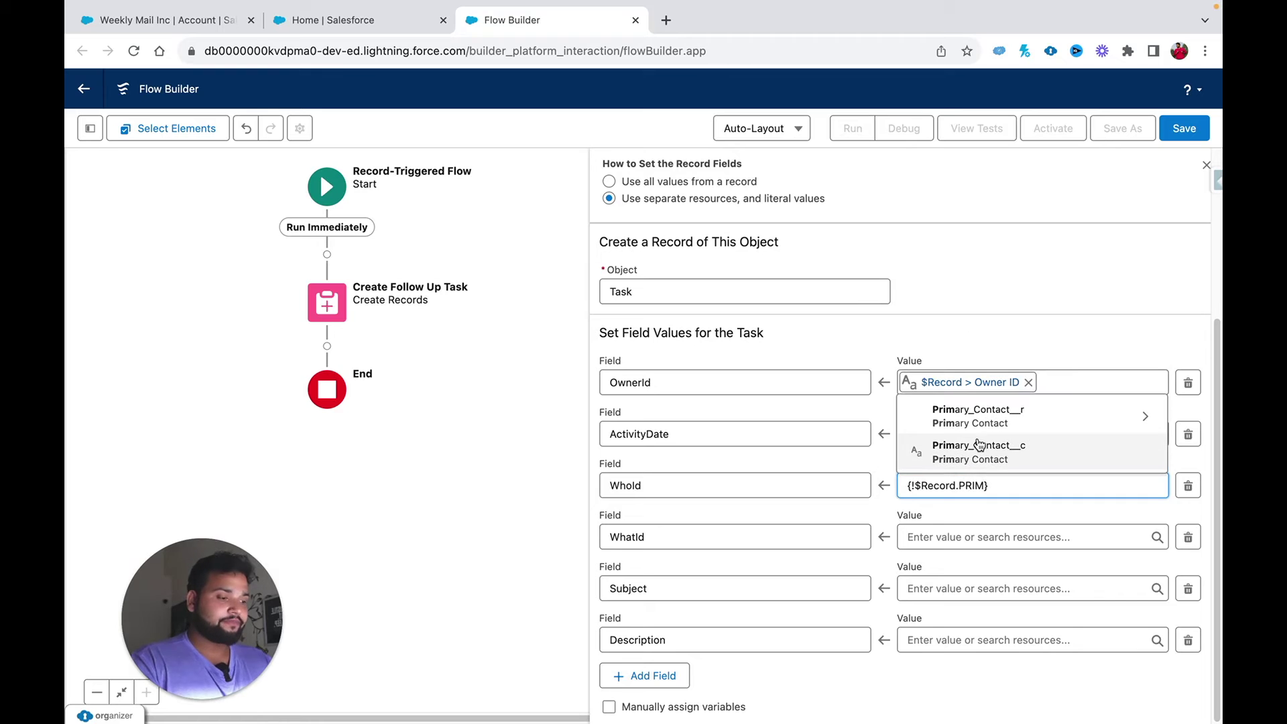
left_click(978, 446)
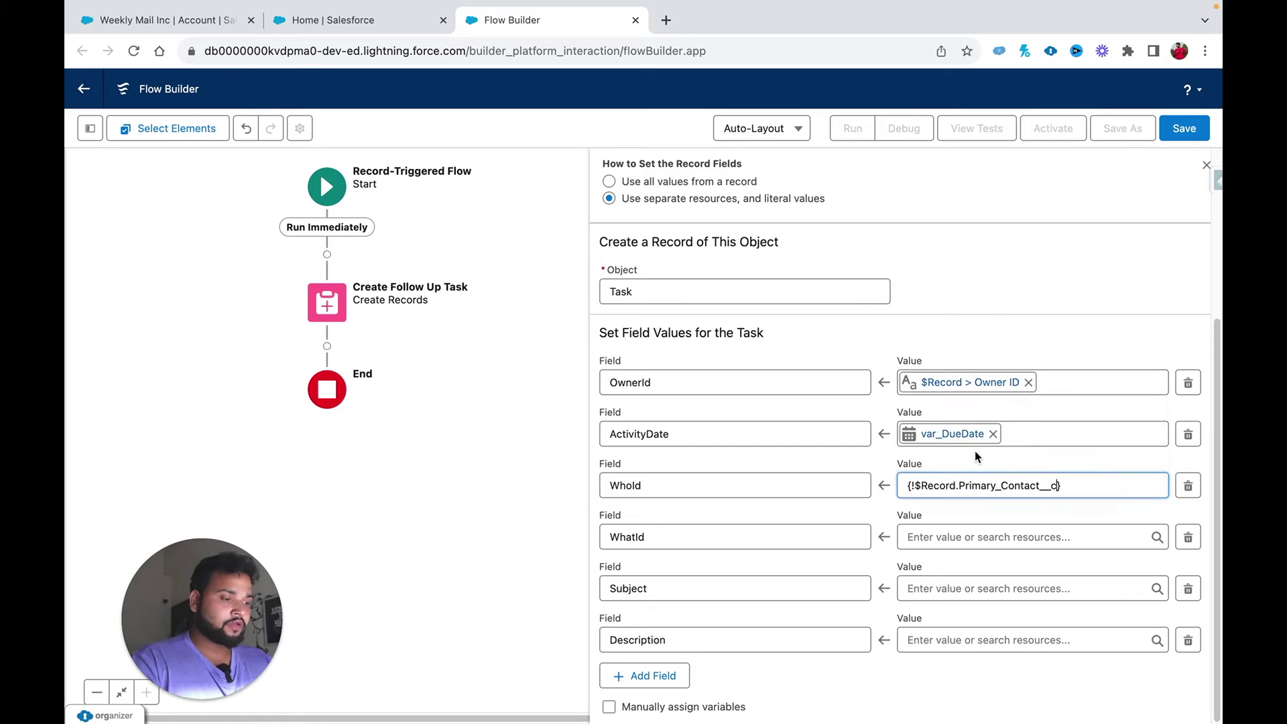
Step: Set the task's WhatId to $Record > Account ID
left_click(939, 539)
type("RECORD")
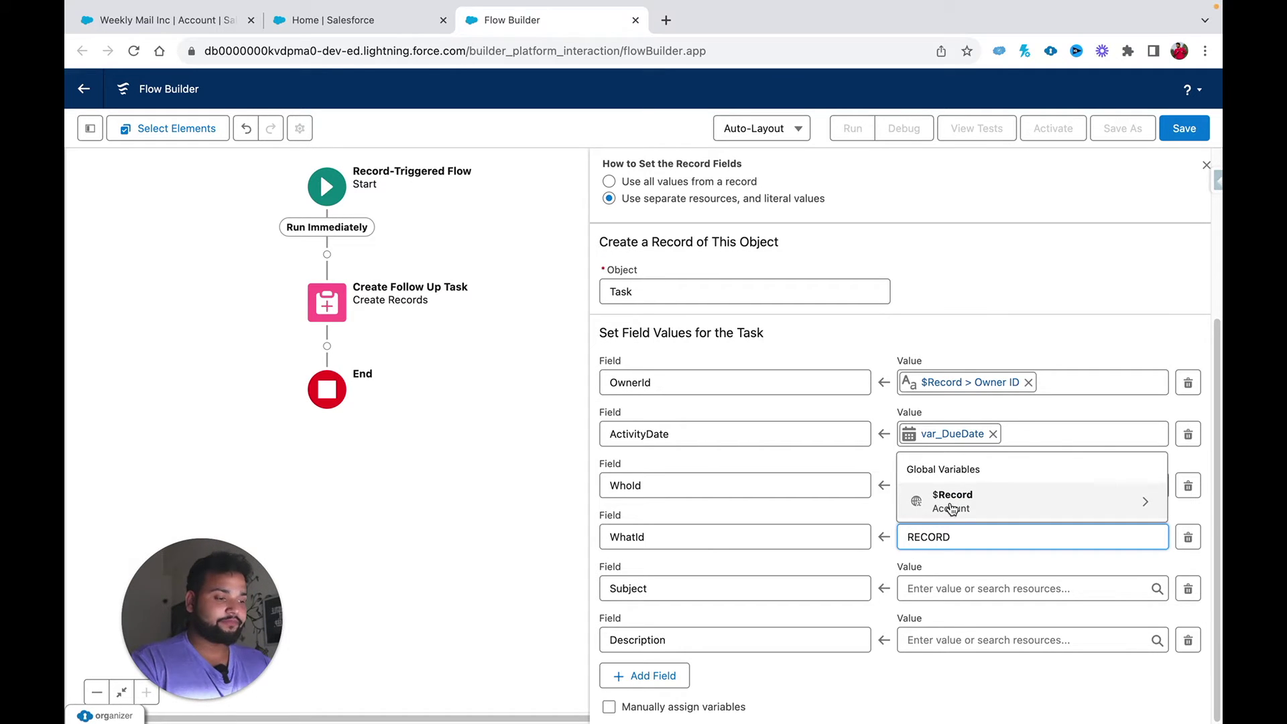
left_click(952, 501)
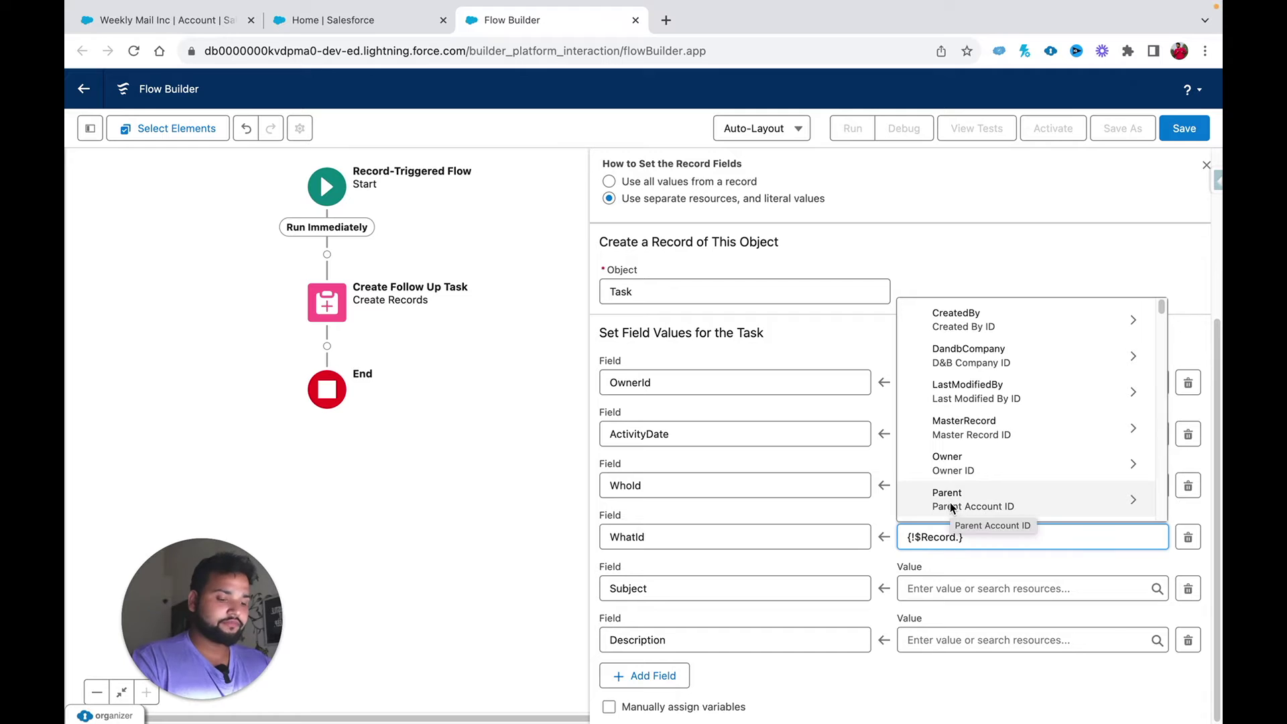
type("ACC")
scroll(977, 469, "down", 1)
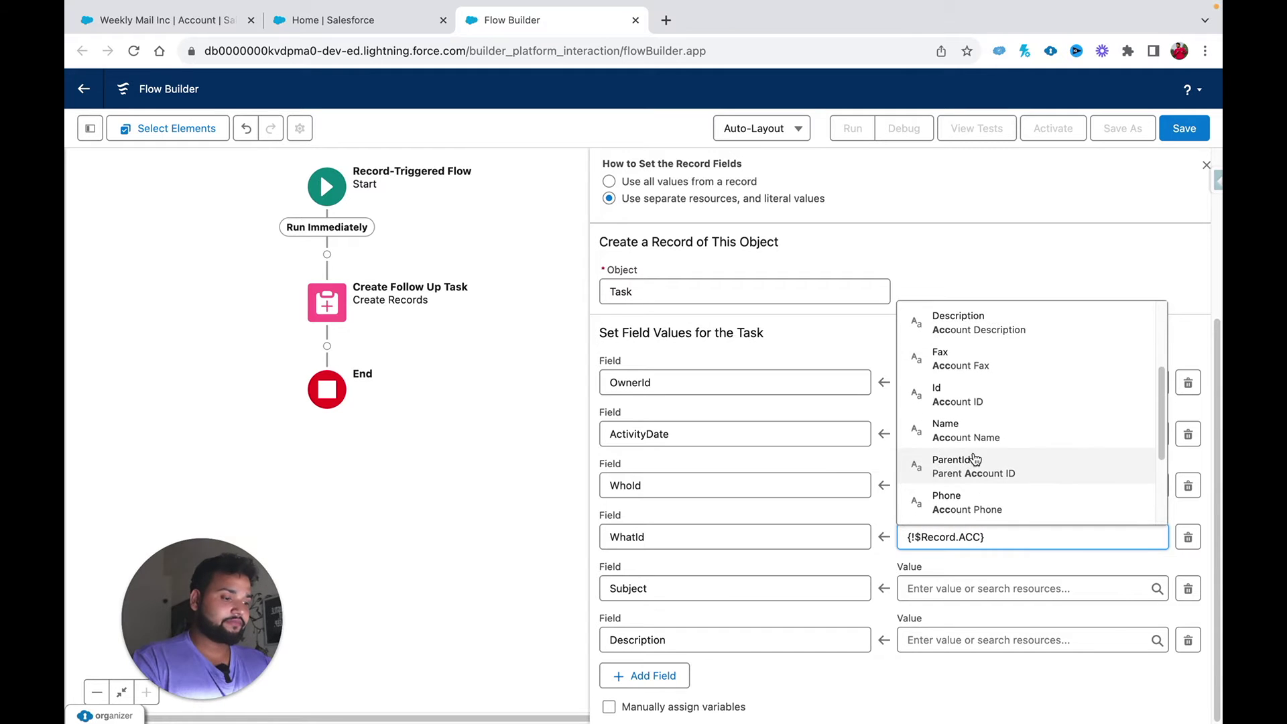
left_click(979, 411)
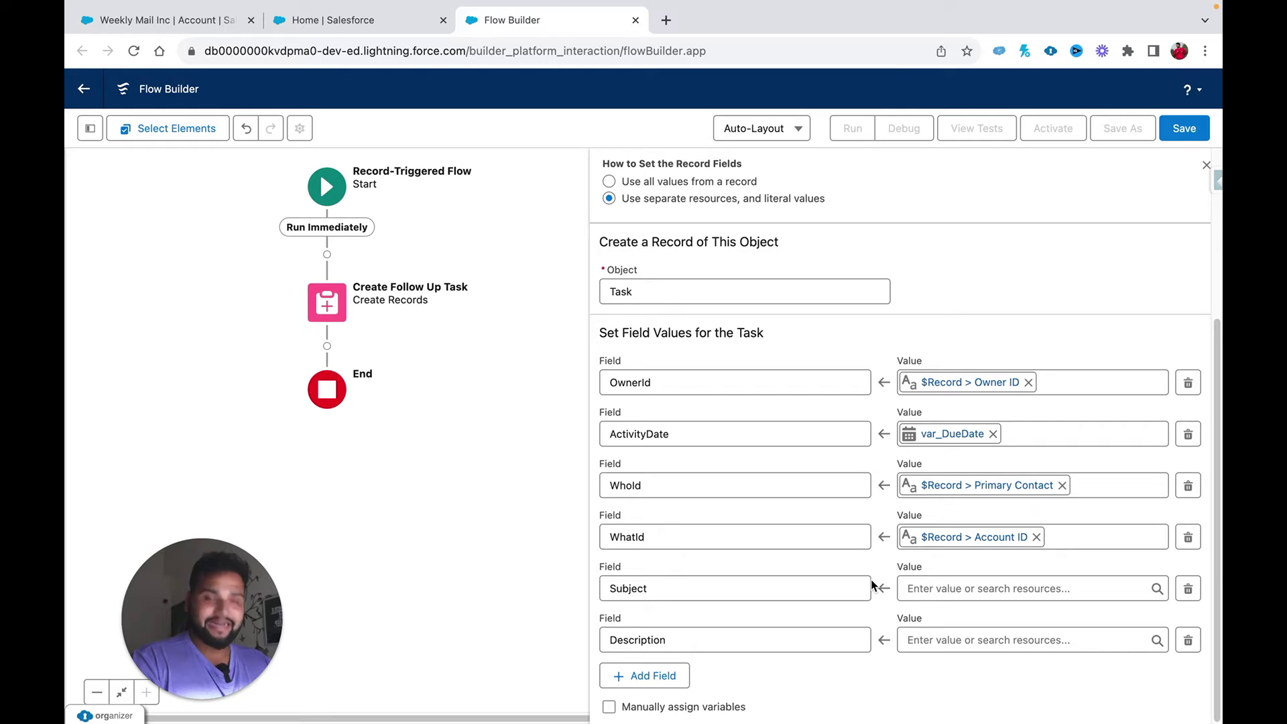
Step: Enter 'High Value Client' as the task Subject
left_click(939, 591)
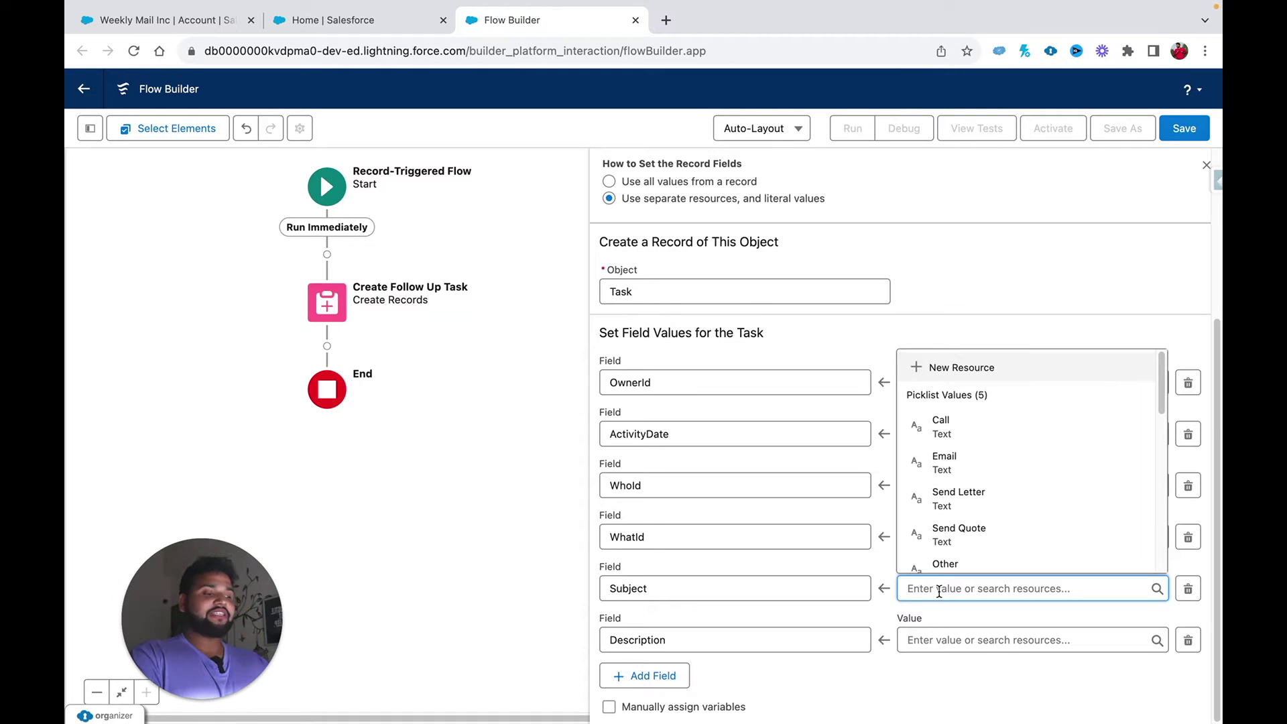
type("Hig")
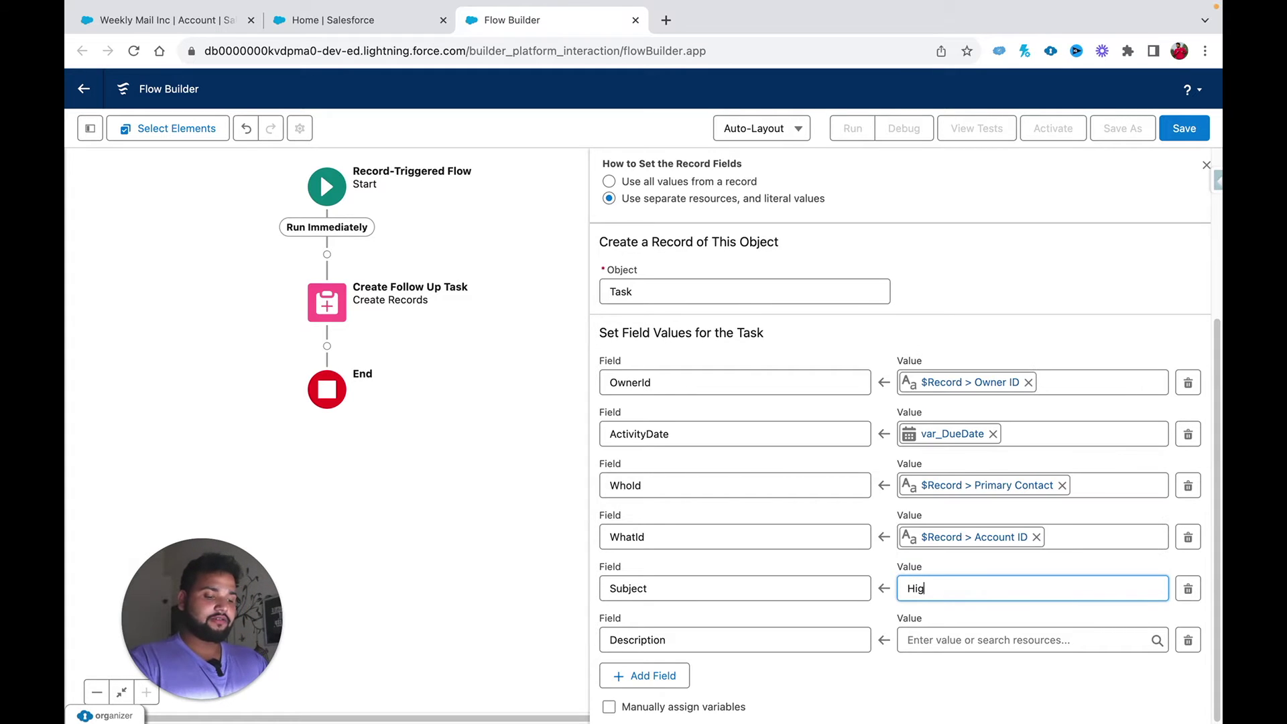
type("h Value Client")
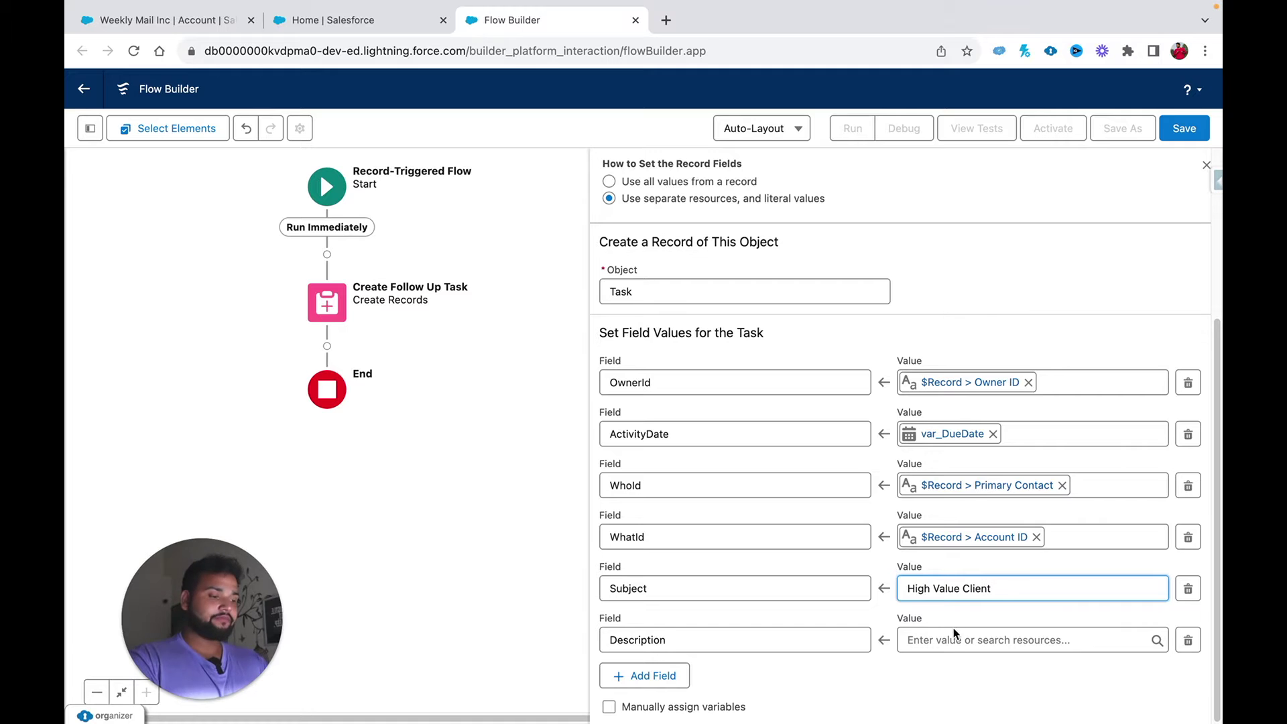
left_click(952, 640)
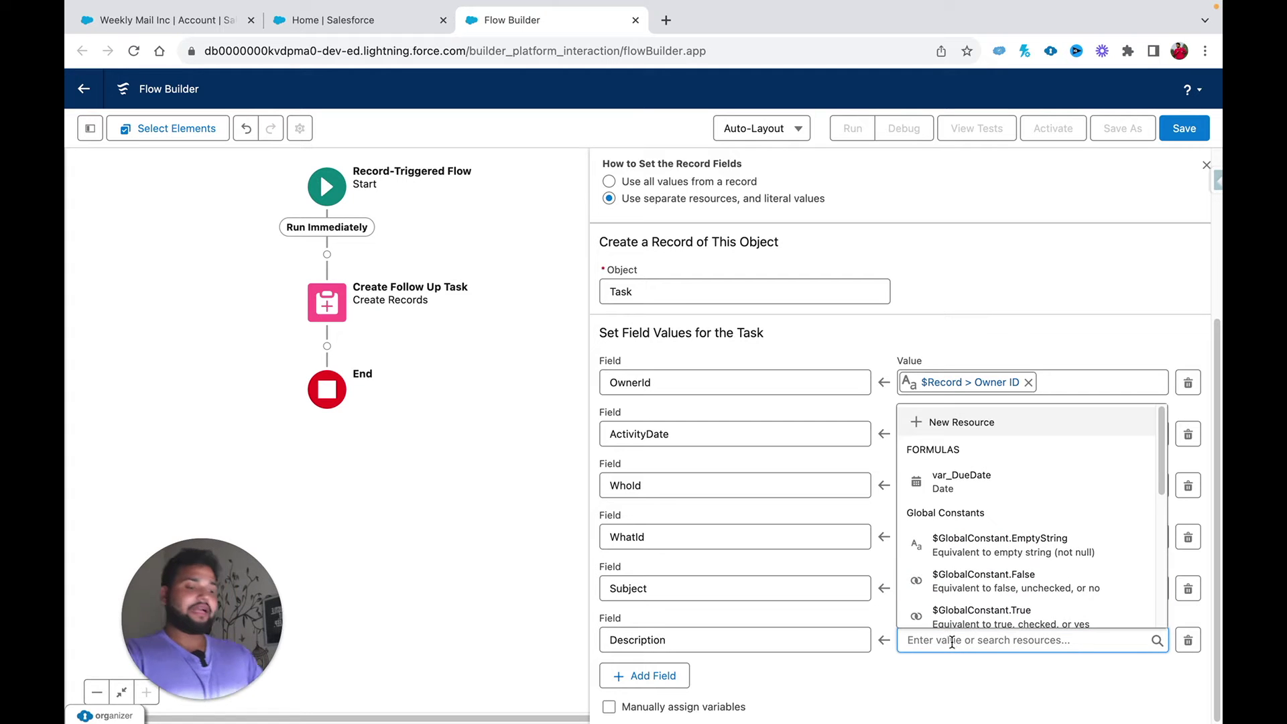
Step: Create a new Text Template resource named var_Task_Description, viewed as plain text
left_click(937, 425)
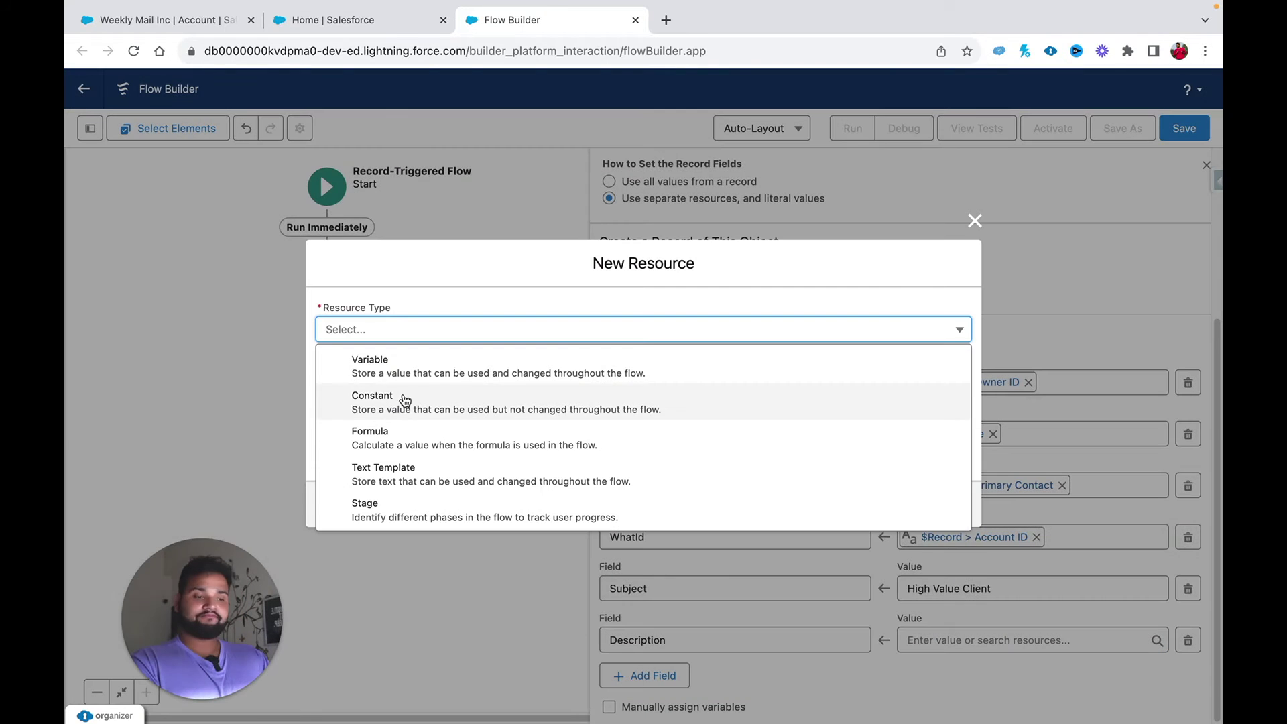
left_click(405, 471)
left_click(349, 289)
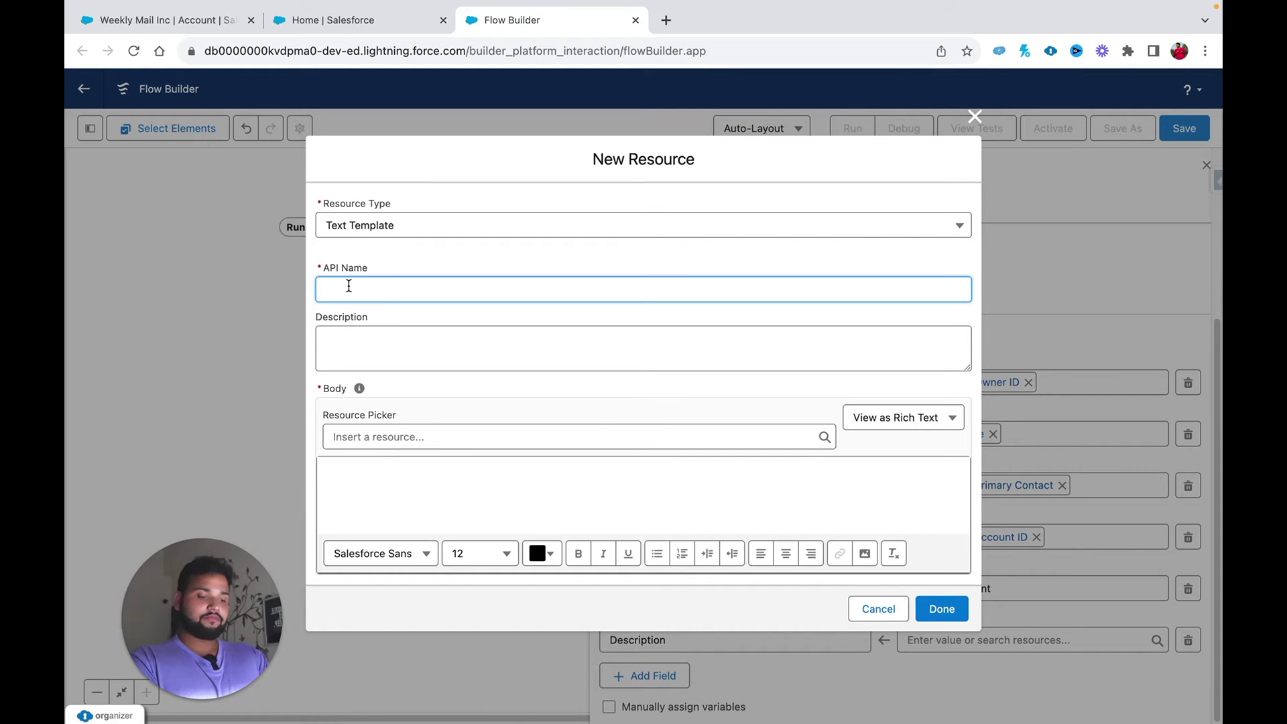
type("task")
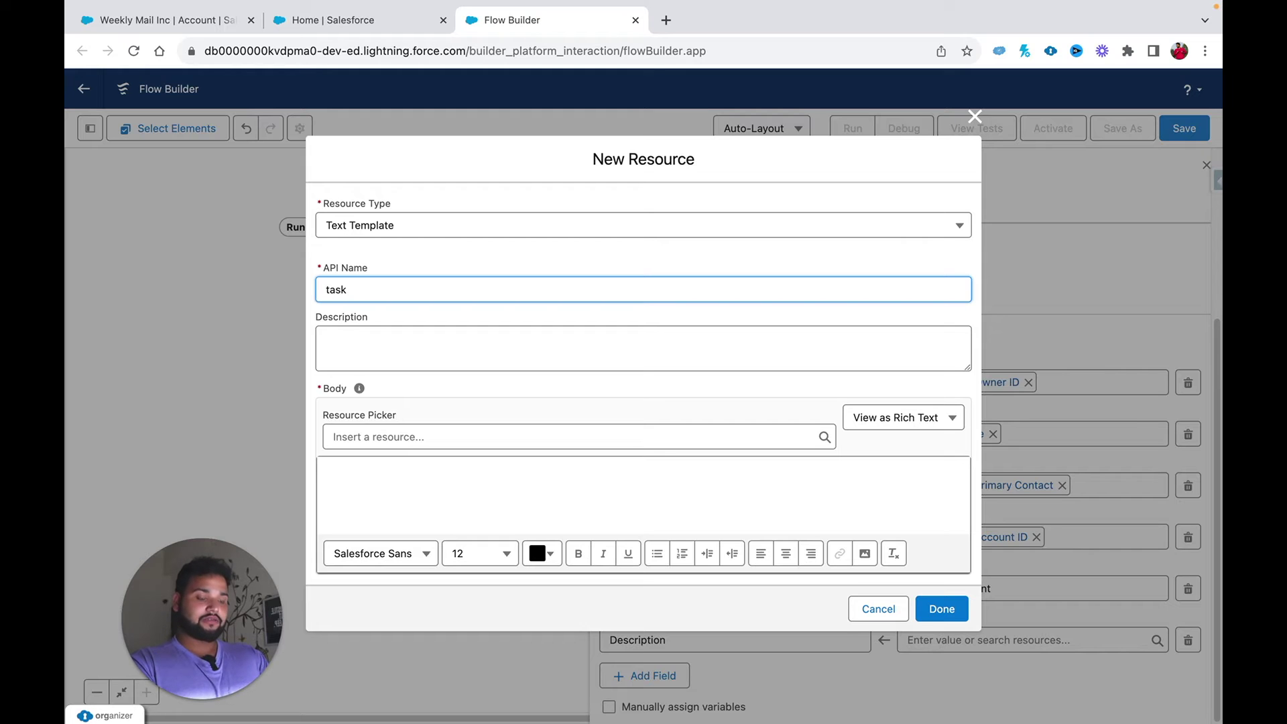
type("De")
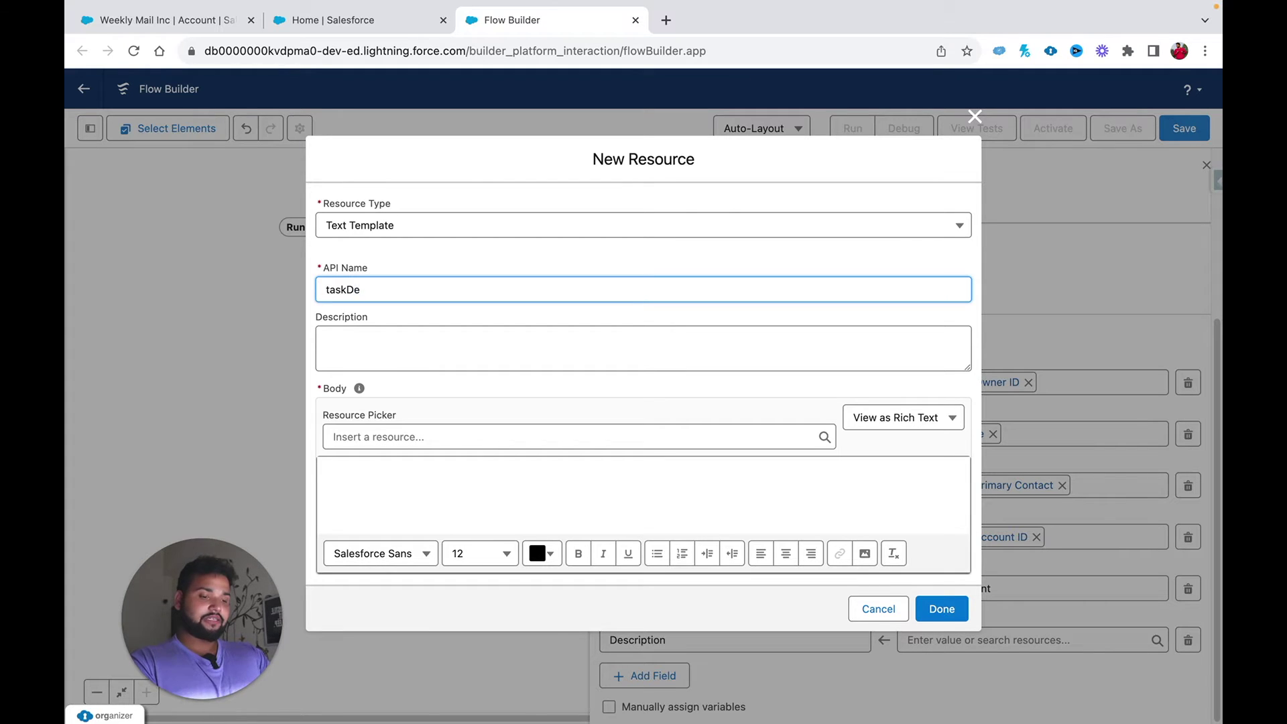
key("ctrl+a")
type("var_Task_Description")
left_click(543, 508)
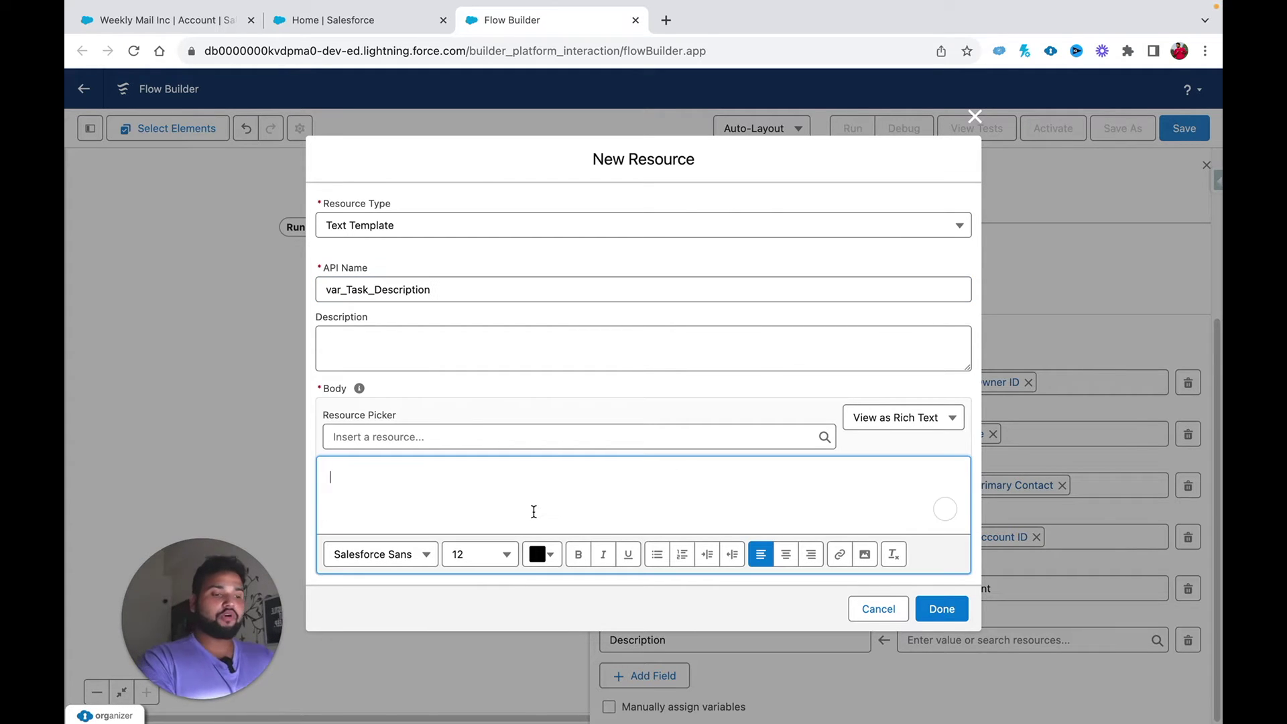
left_click(879, 423)
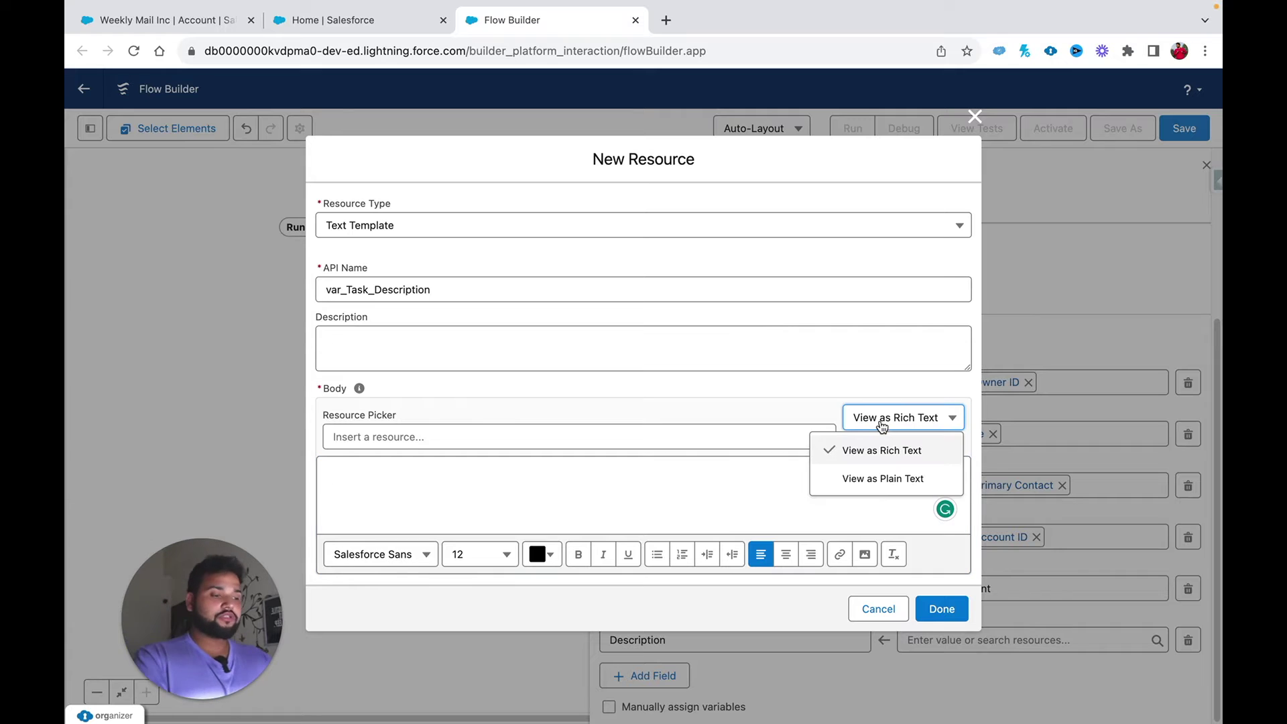
left_click(897, 479)
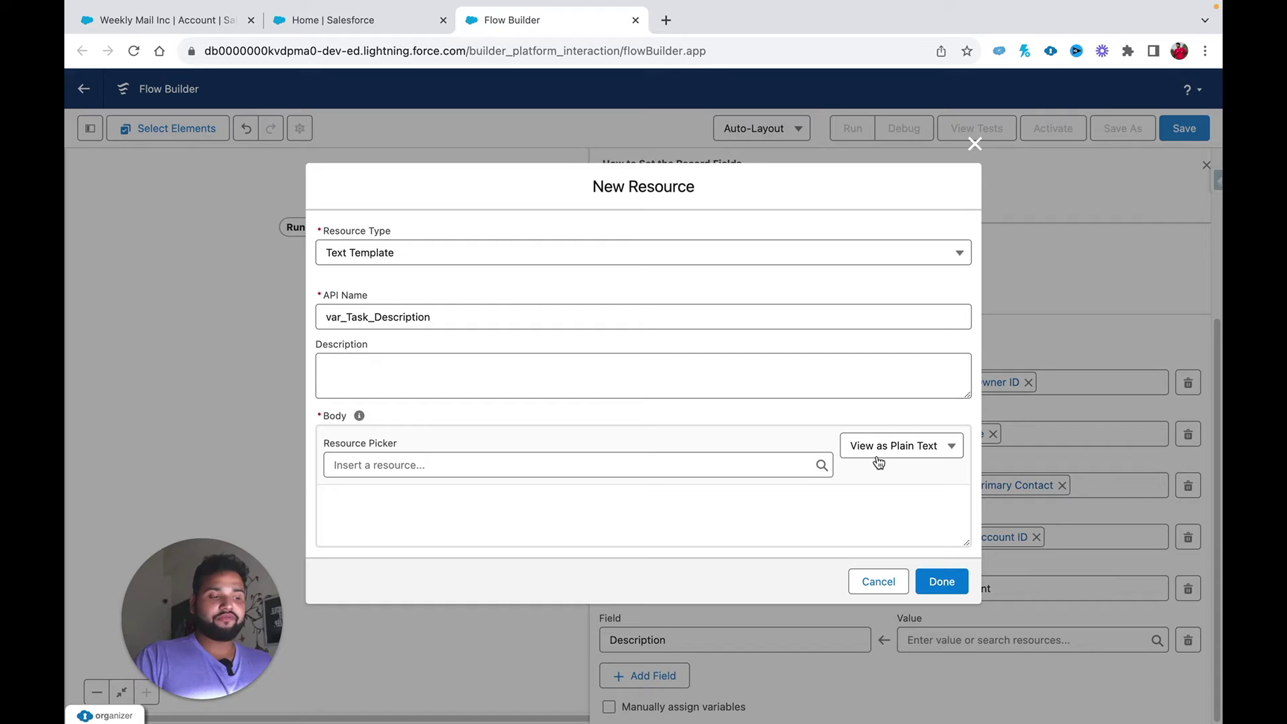
Step: Write a template body asking to follow up with the account's Primary Contact, then finish
left_click(519, 523)
type("This is a high va")
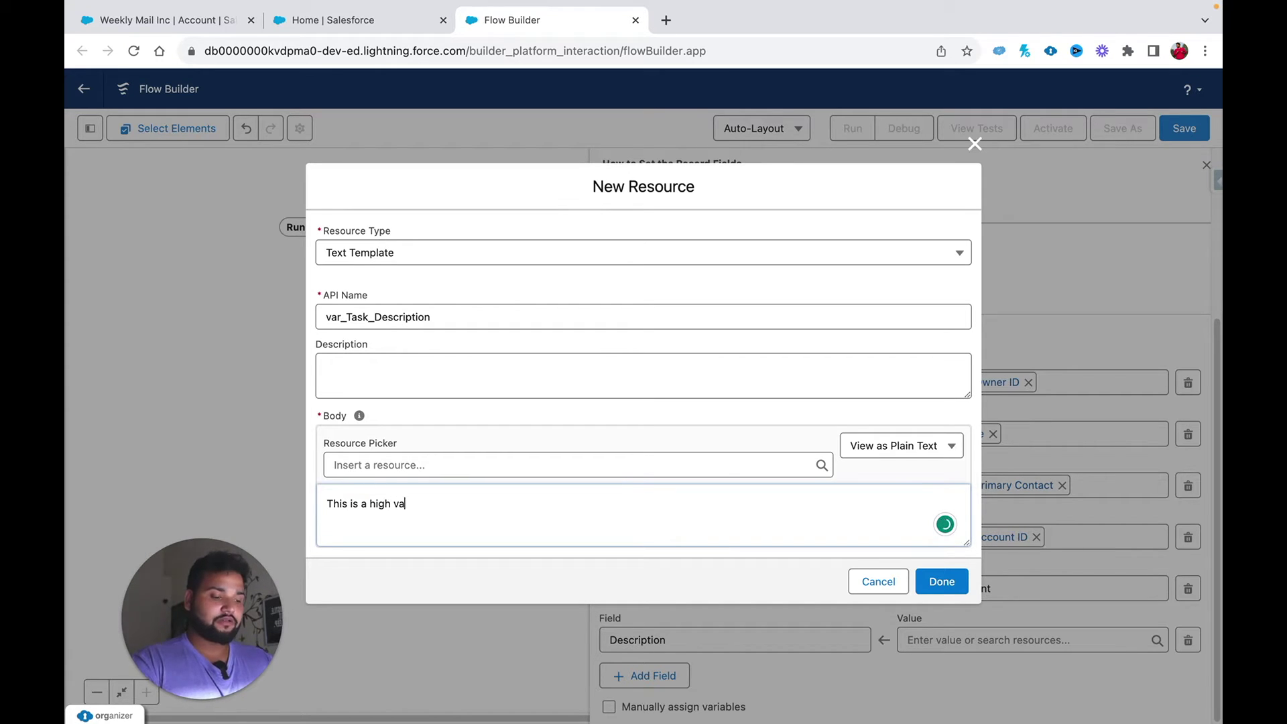
type("lue client please followup with the")
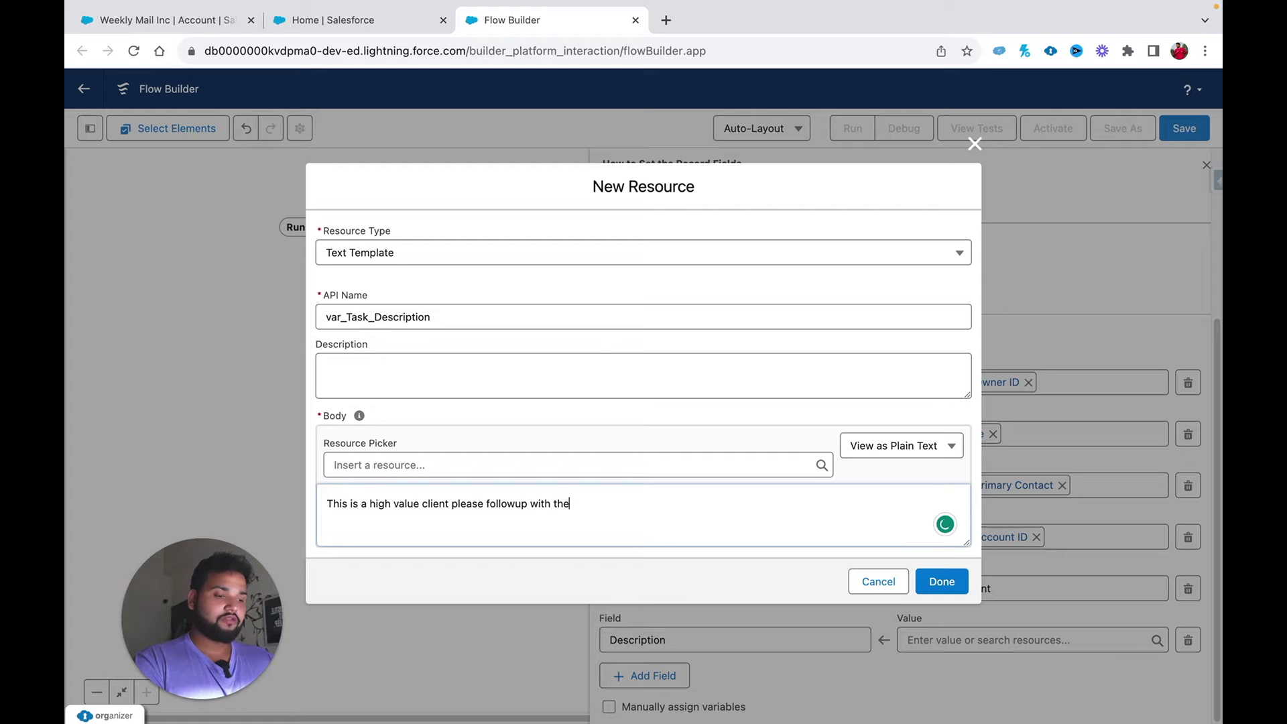
type(" P")
type("rimary ")
type("Contact of th")
type("ei")
type("is")
key("BackSpace")
type("s Account")
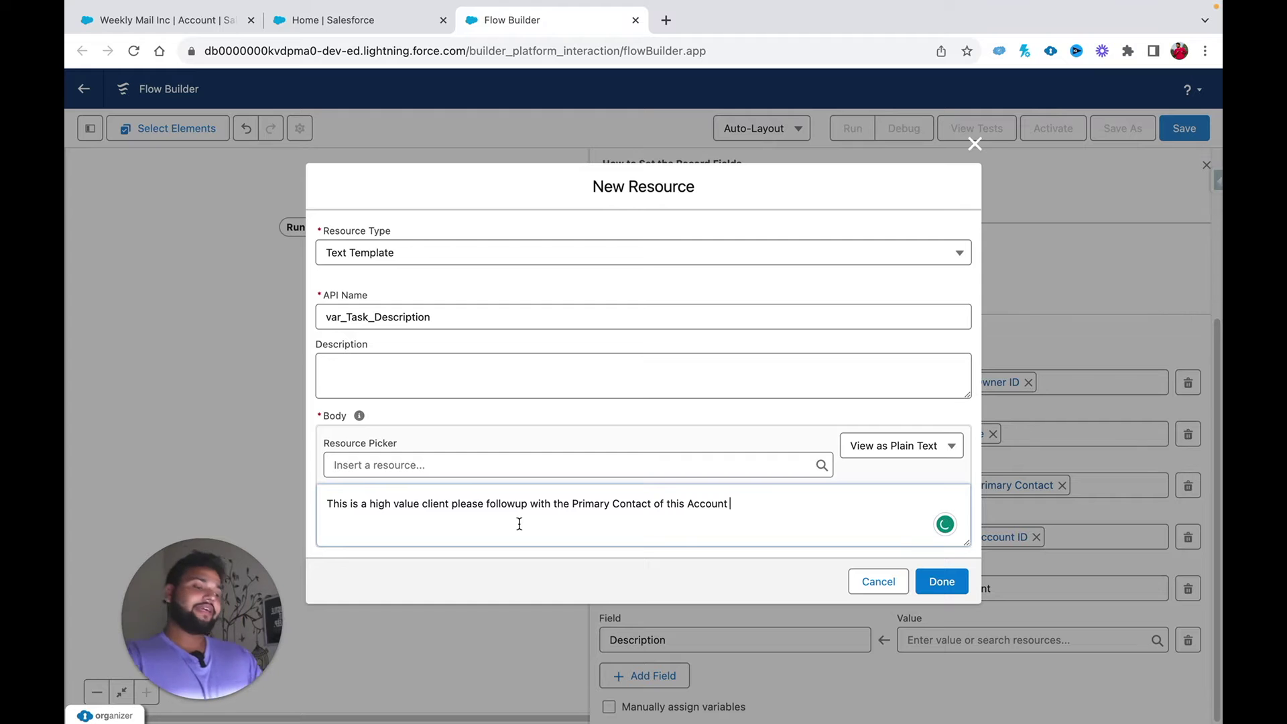
left_click(939, 587)
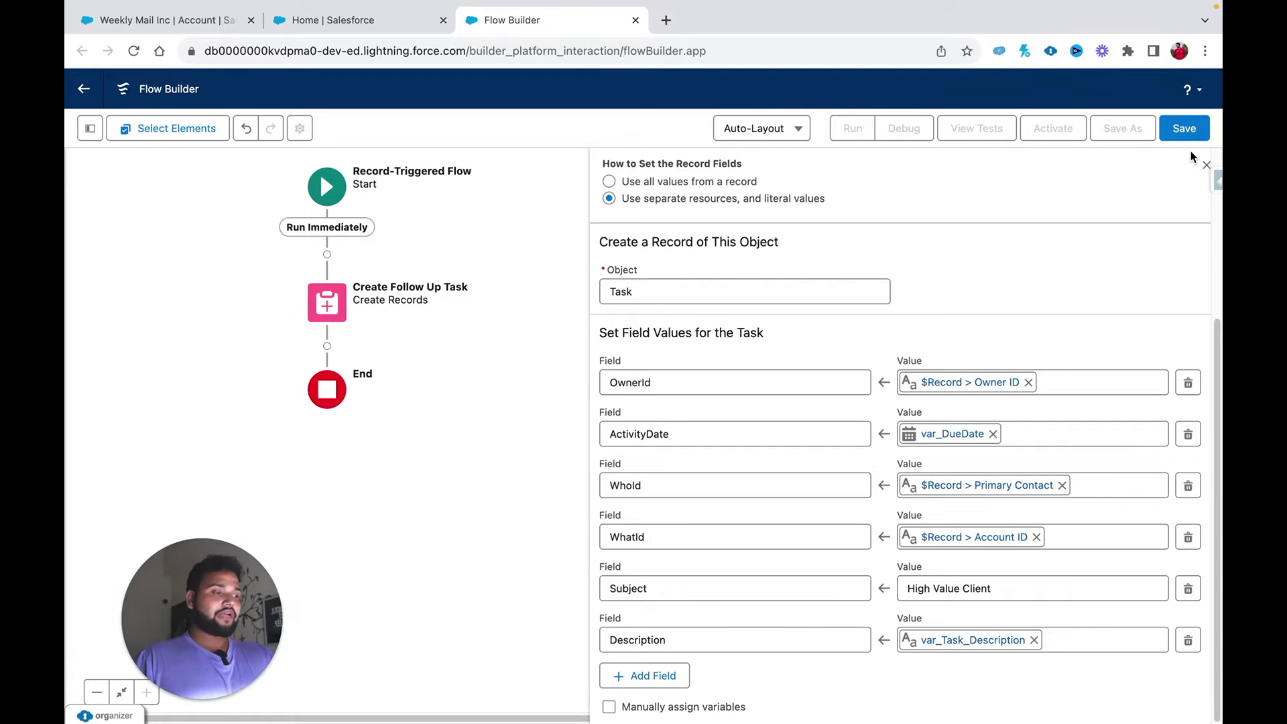
Step: Save the flow as 'Create Automatic Task on Account Creation' and activate it
left_click(1184, 128)
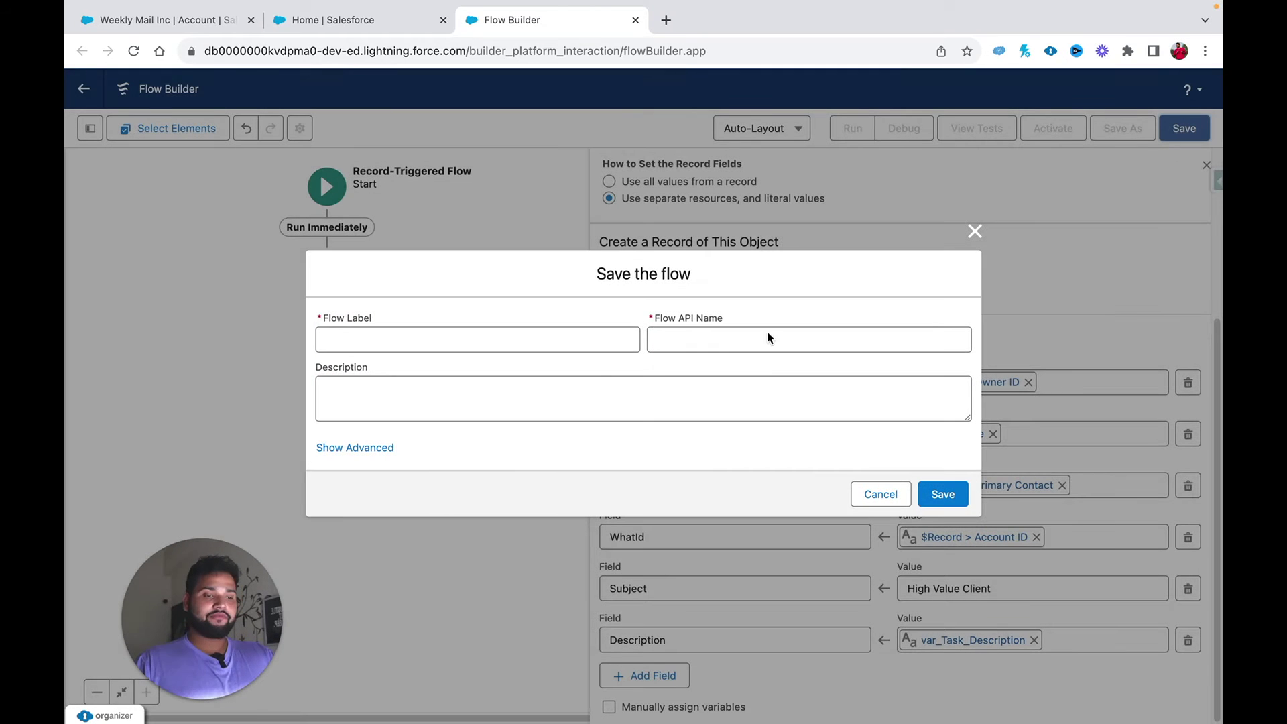
left_click(473, 342)
type("Create Automatic Task on Account Creation")
key("Tab")
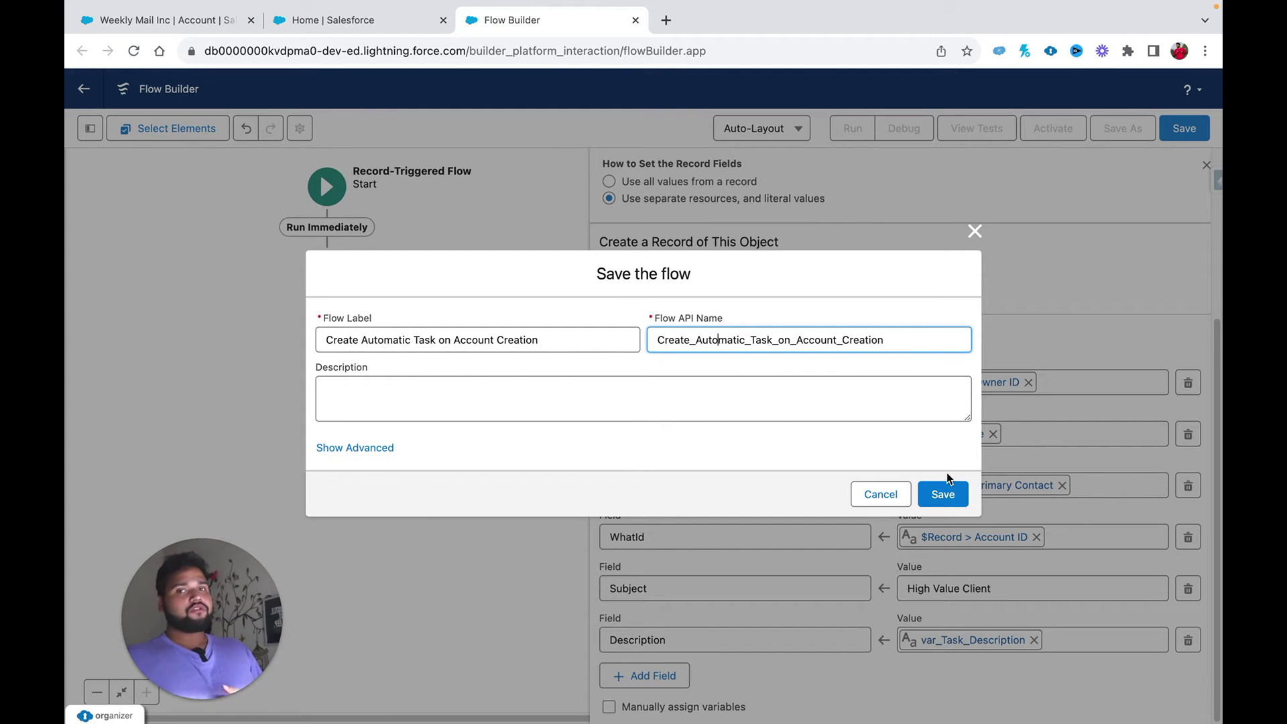
left_click(941, 489)
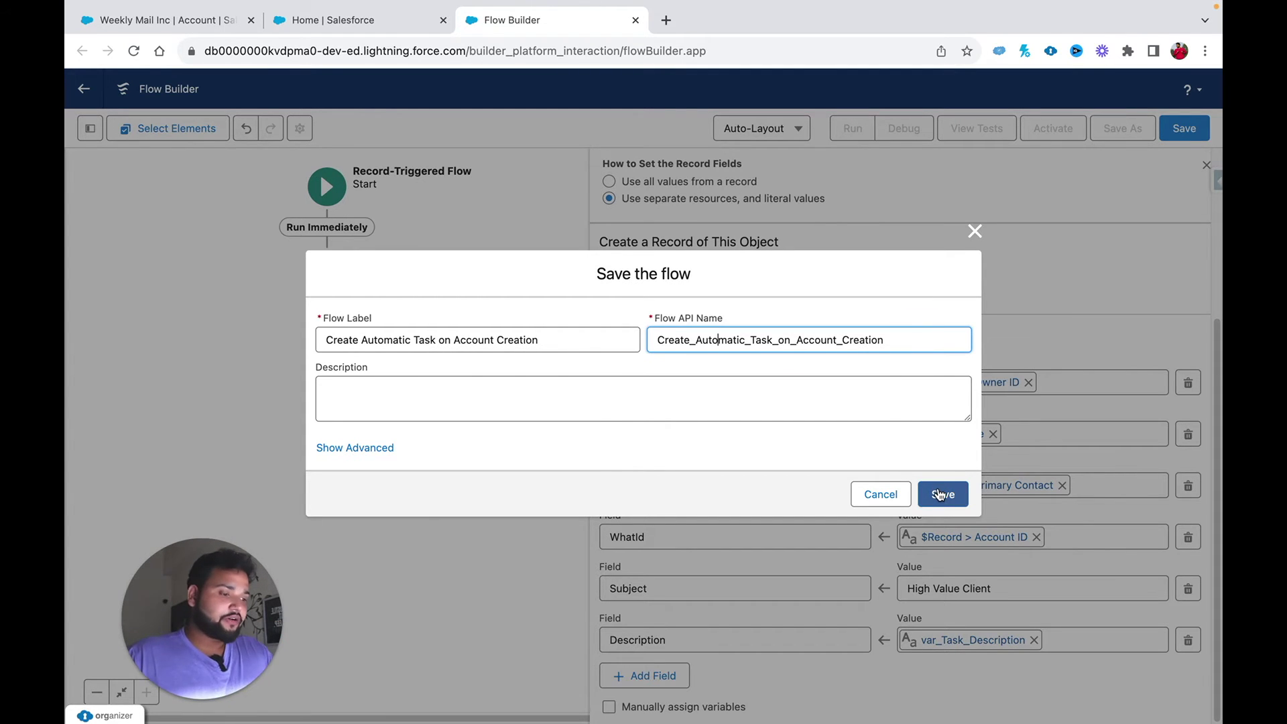
left_click(1040, 131)
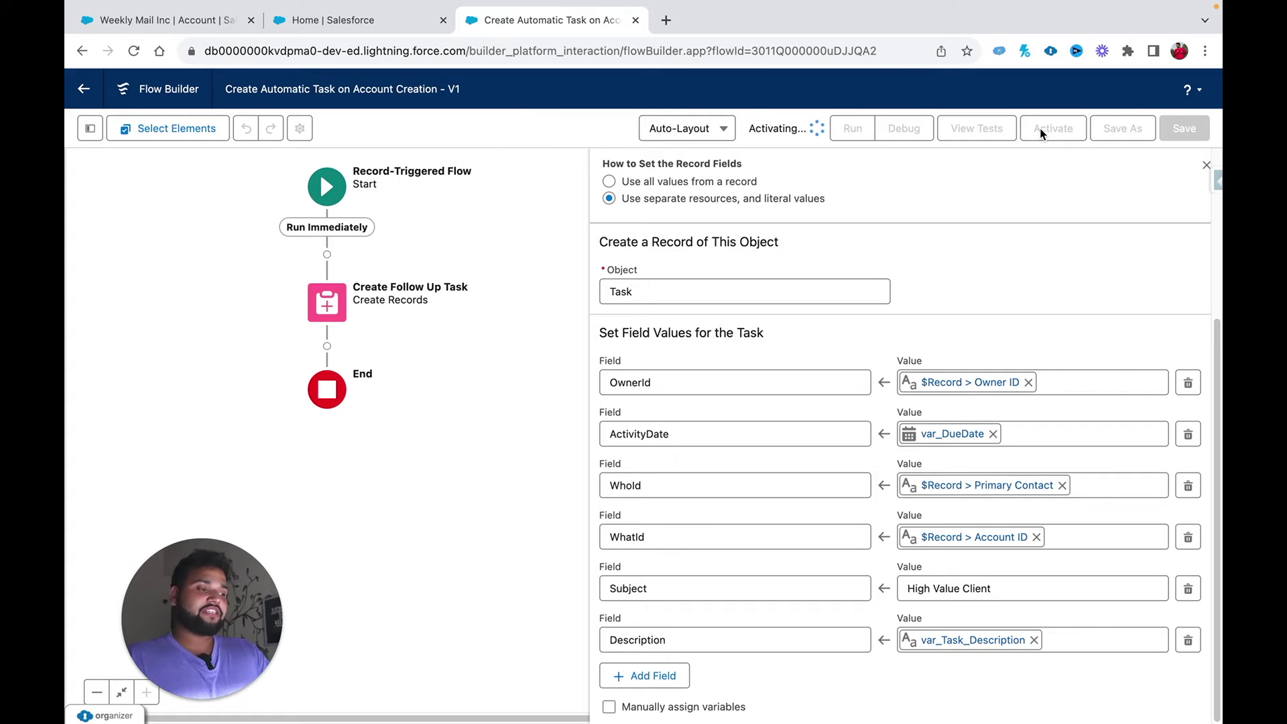
Step: Open a New Account form from Accounts, type 'Rework Publication', then reload the page
left_click(161, 19)
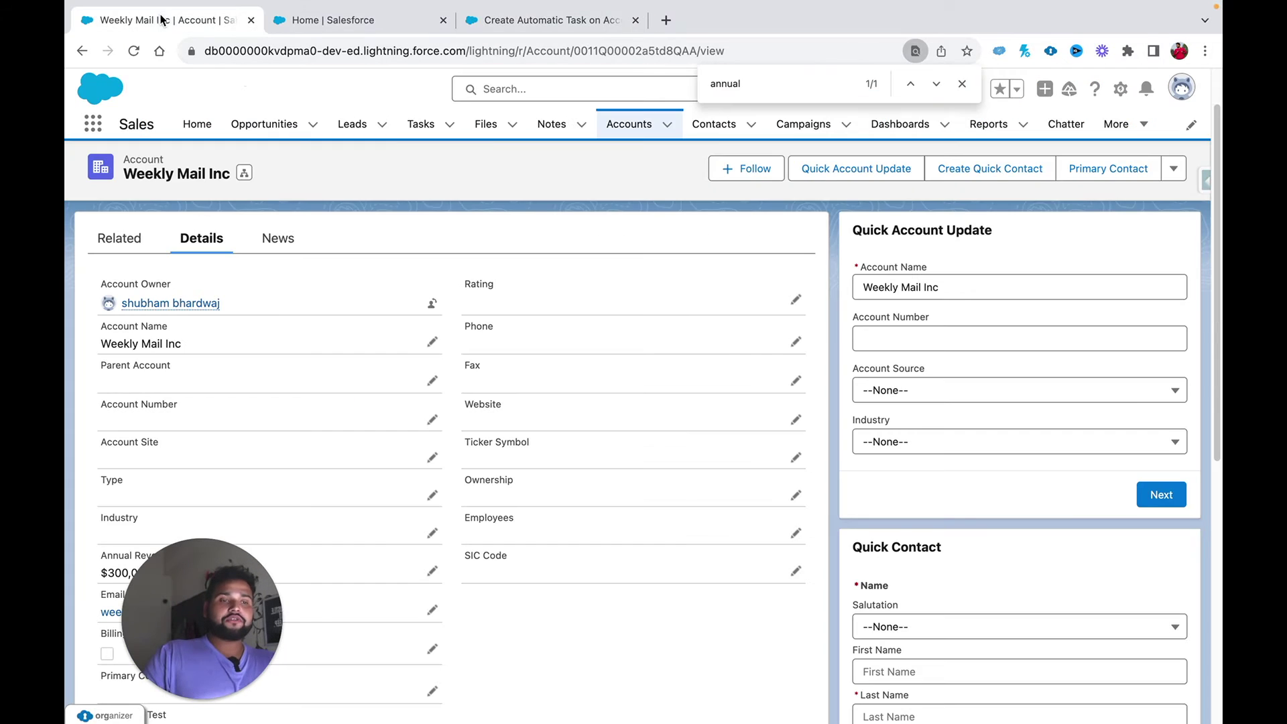
left_click(631, 130)
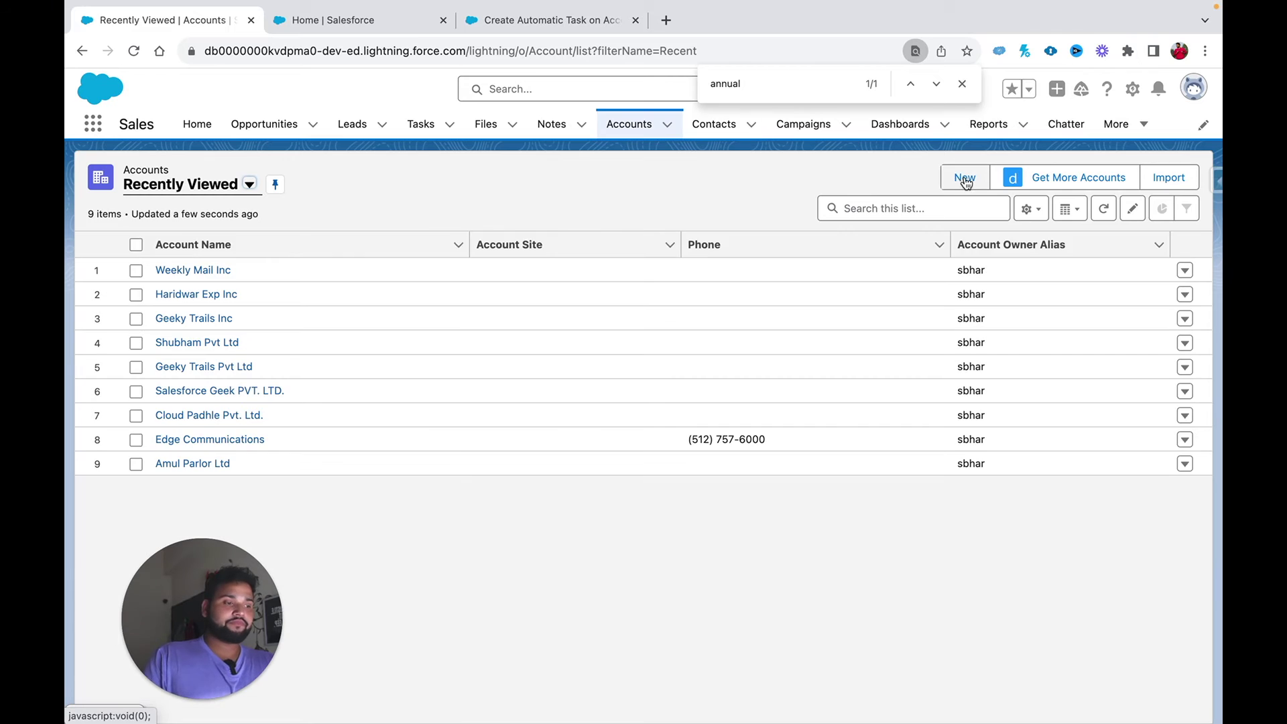
left_click(963, 177)
left_click(444, 308)
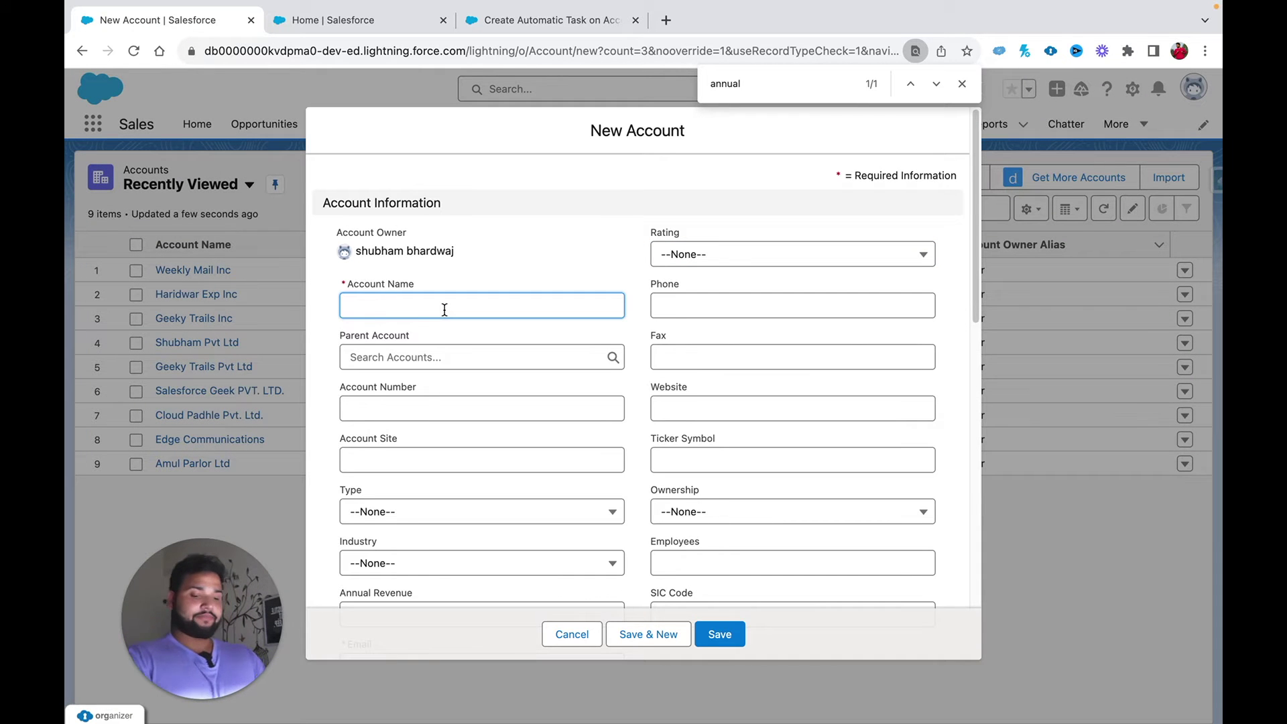
type("Rework Publi")
key("BackSpace")
type("c")
type("ication")
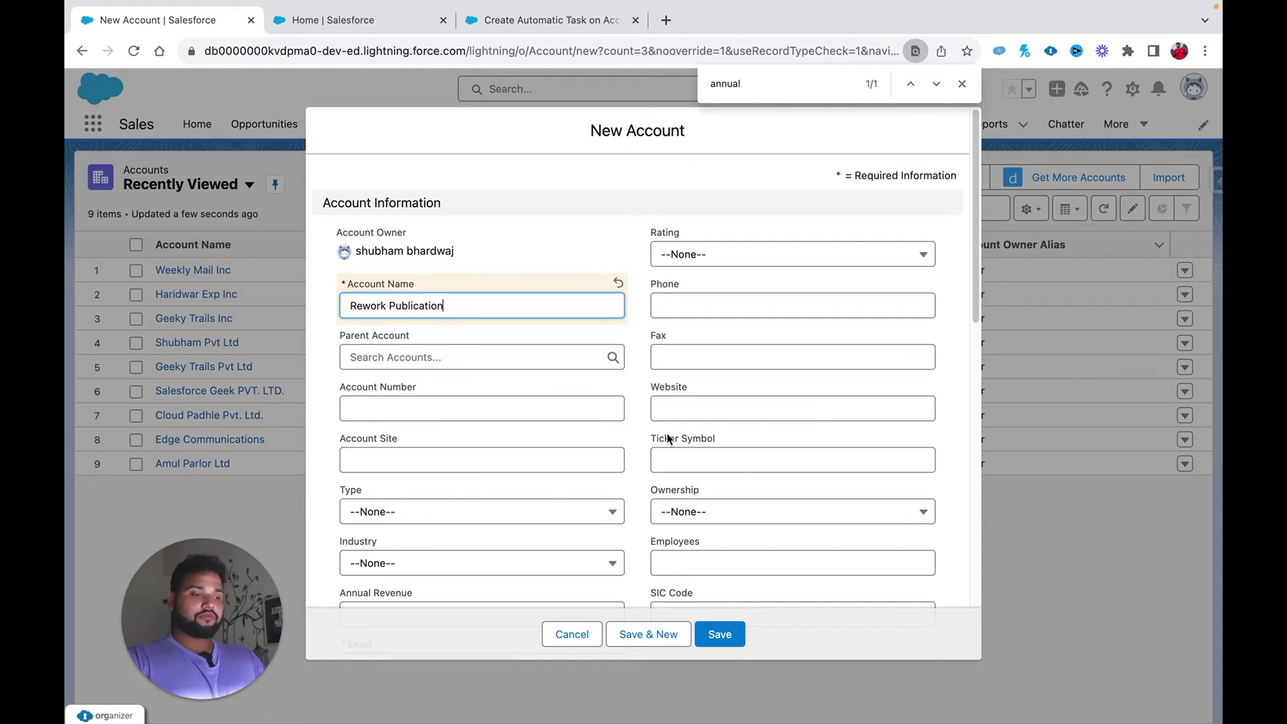
scroll(732, 477, "down", 6)
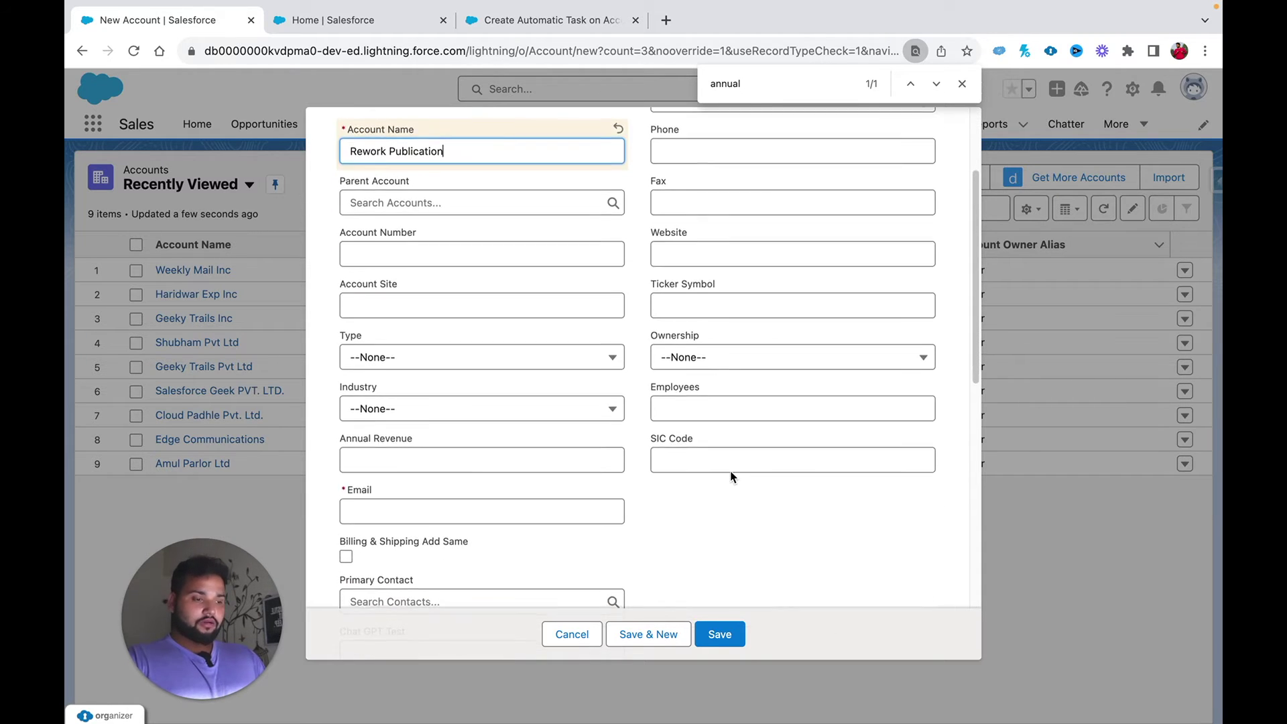
scroll(431, 339, "up", 2)
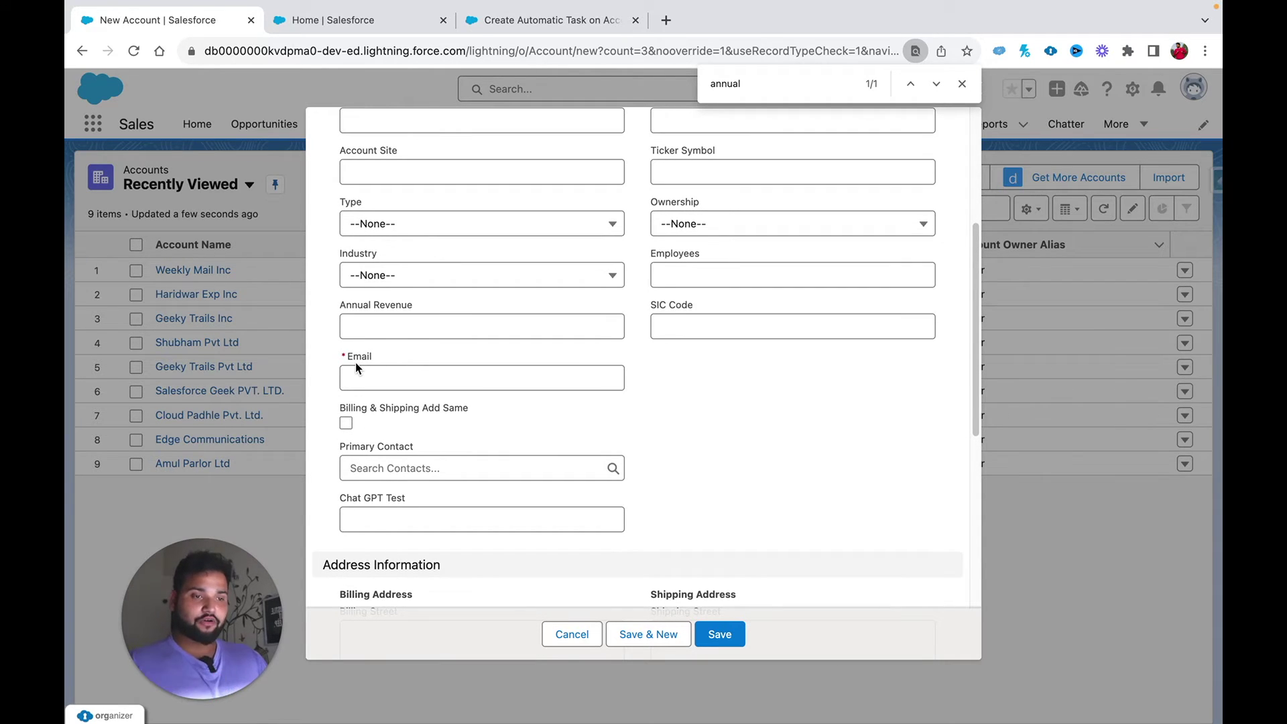
left_click(134, 54)
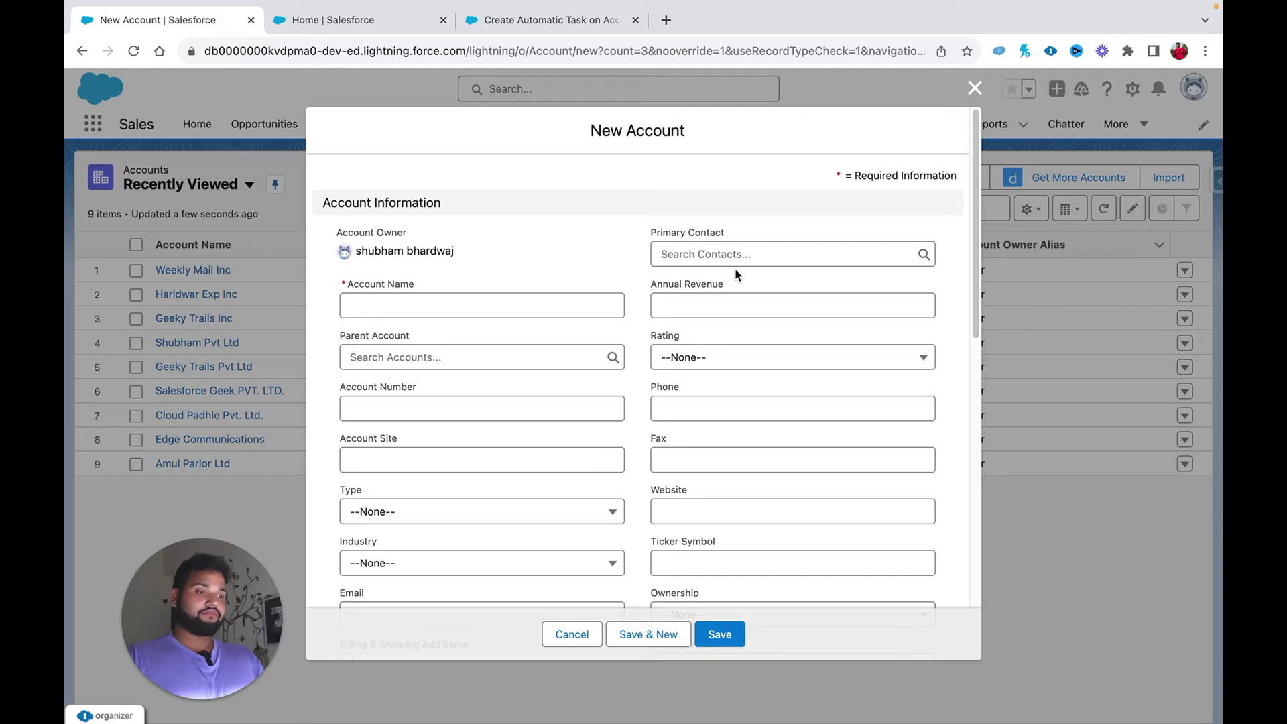
Step: Name the account 'Rework Publication' and start a new contact from the Primary Contact lookup
left_click(431, 305)
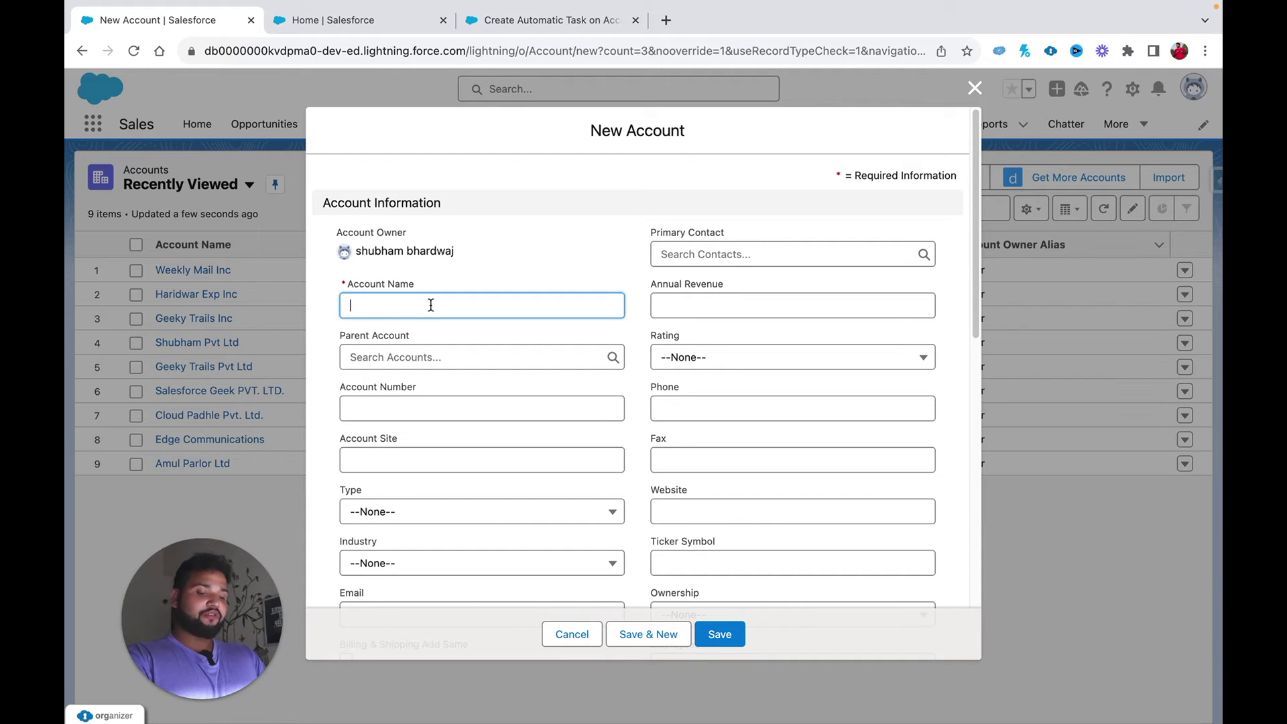
type("Re")
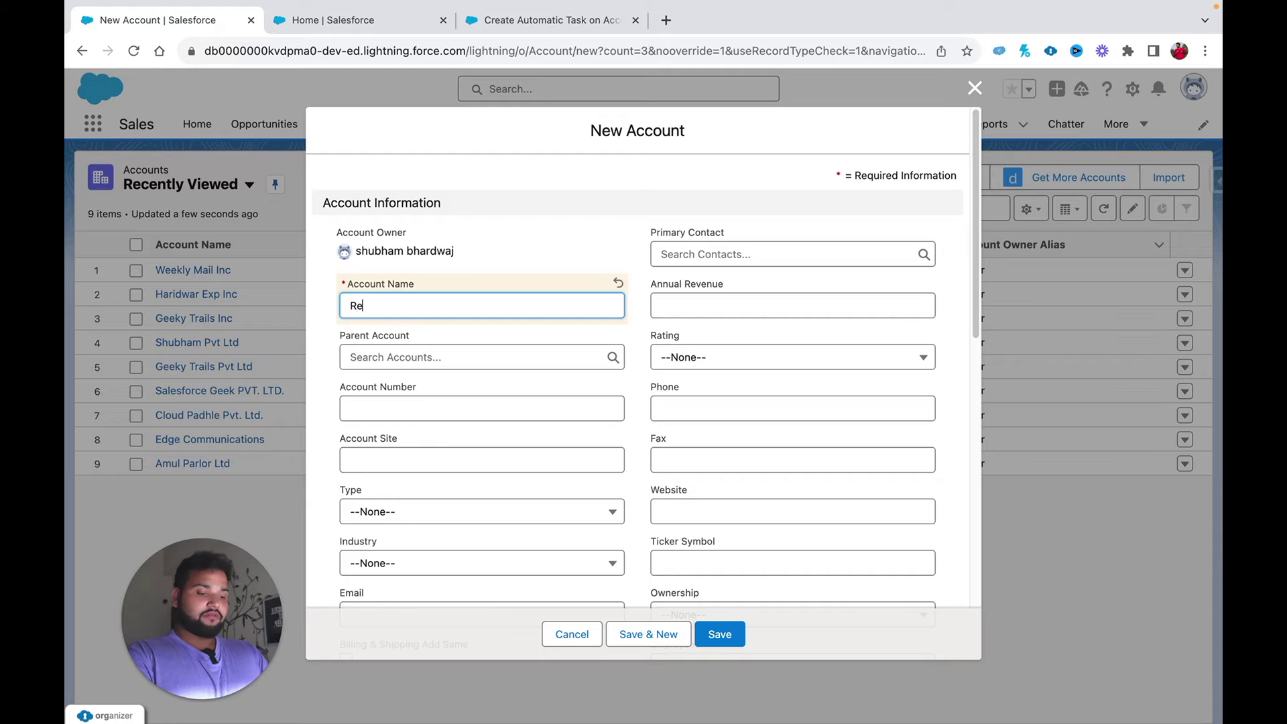
type("work Pu")
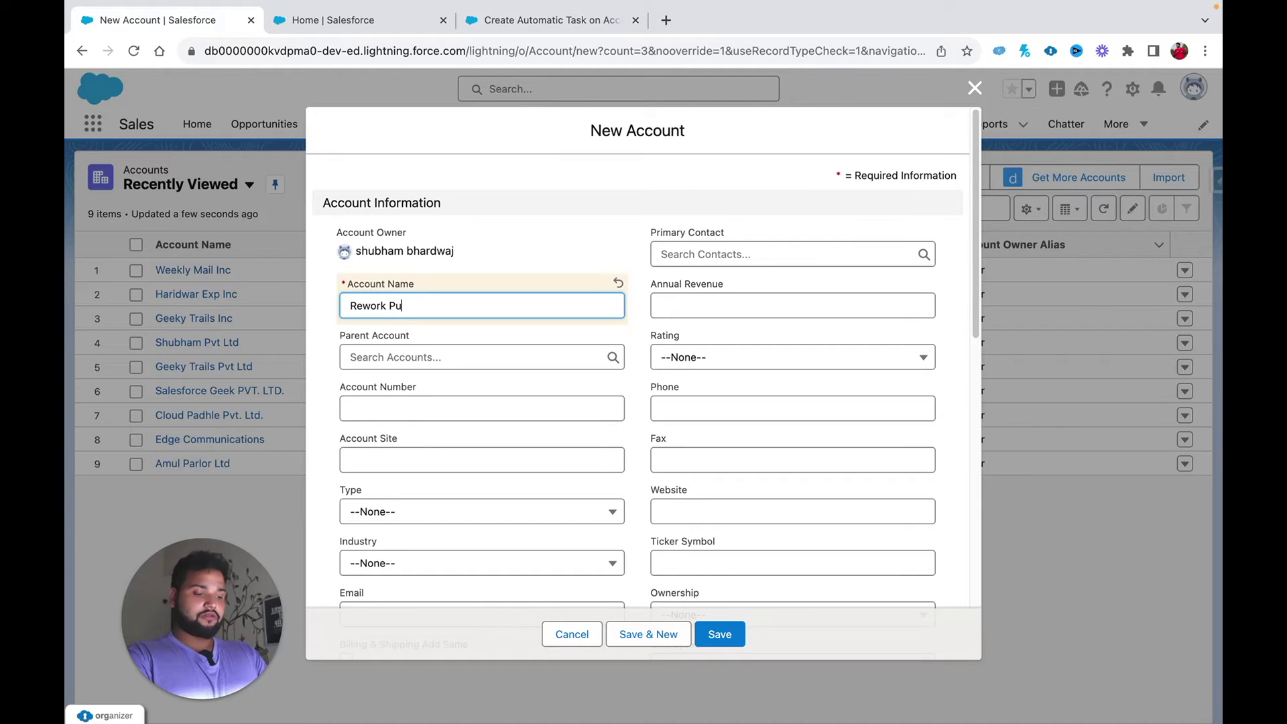
type("blication")
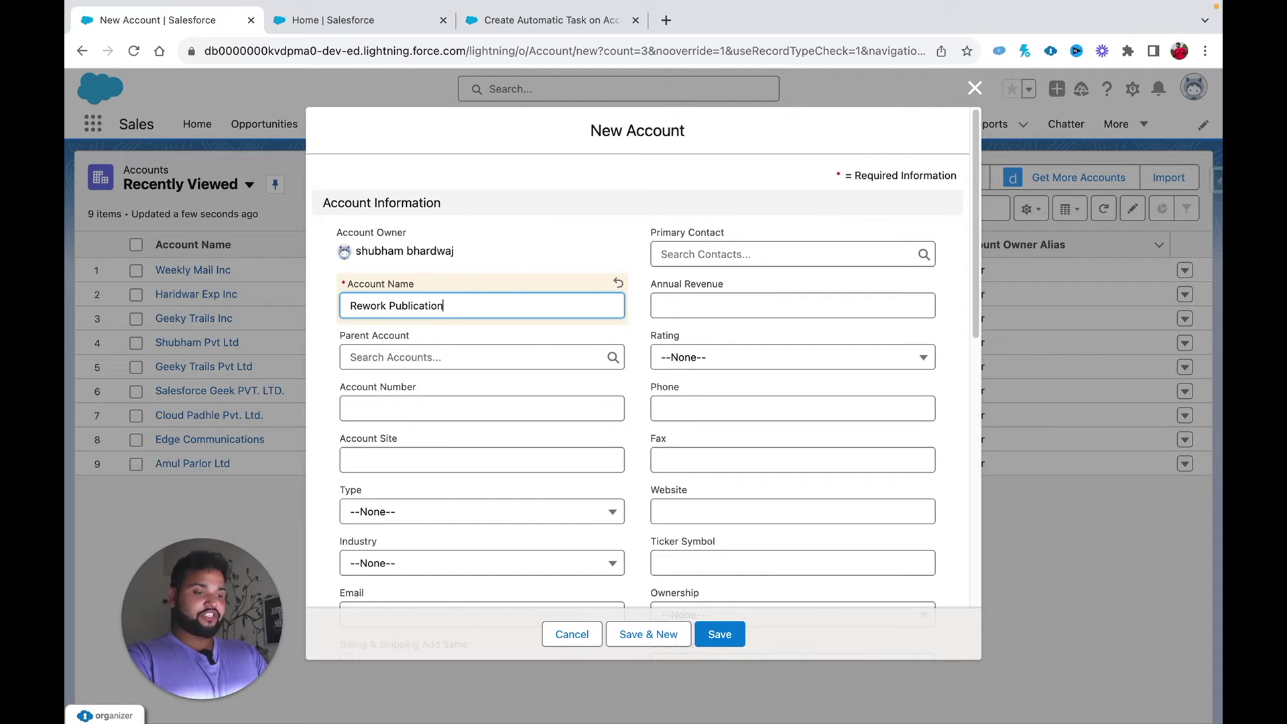
left_click(682, 251)
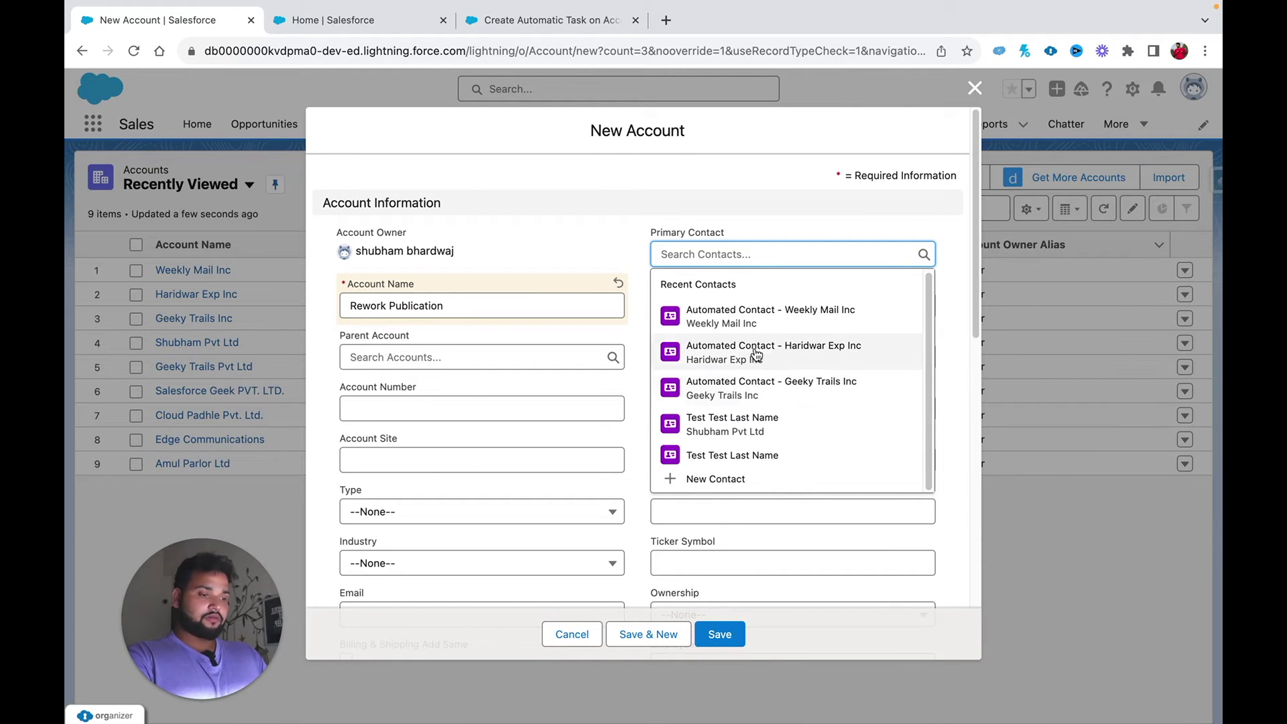
left_click(707, 478)
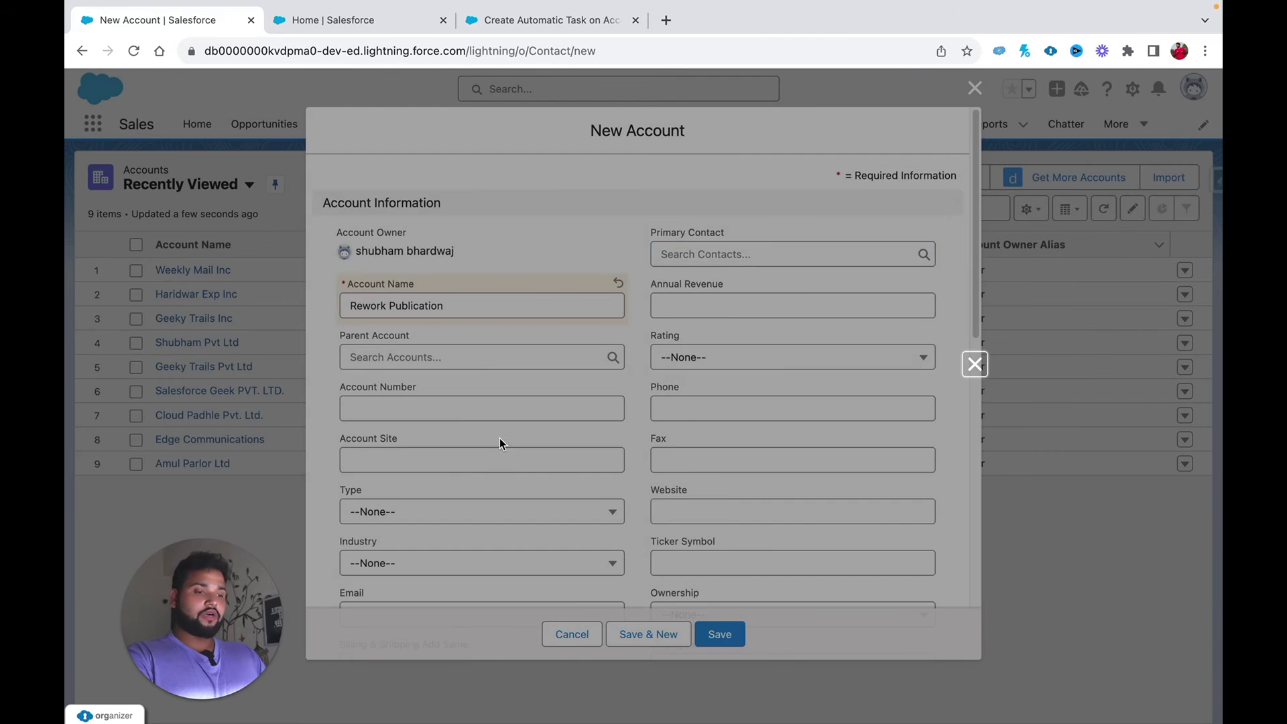
Step: Create the Primary Contact with the contact's first name, last name and business phone
left_click(368, 414)
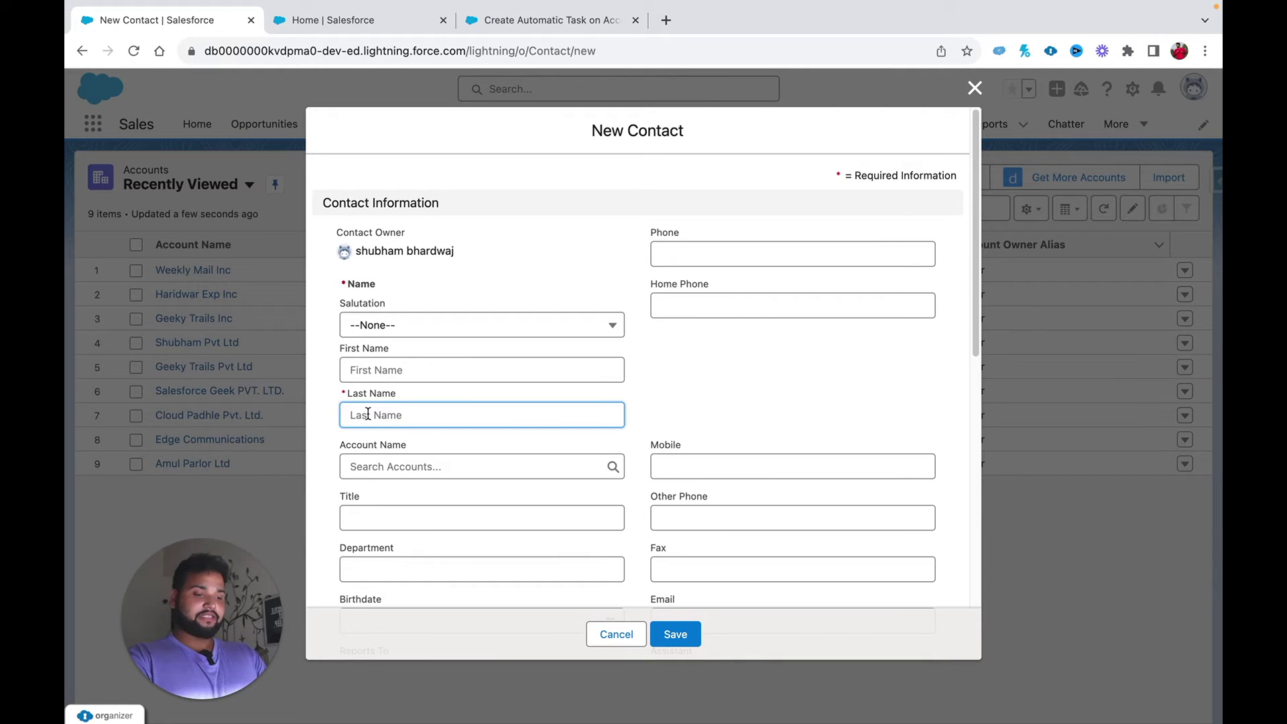
left_click(360, 370)
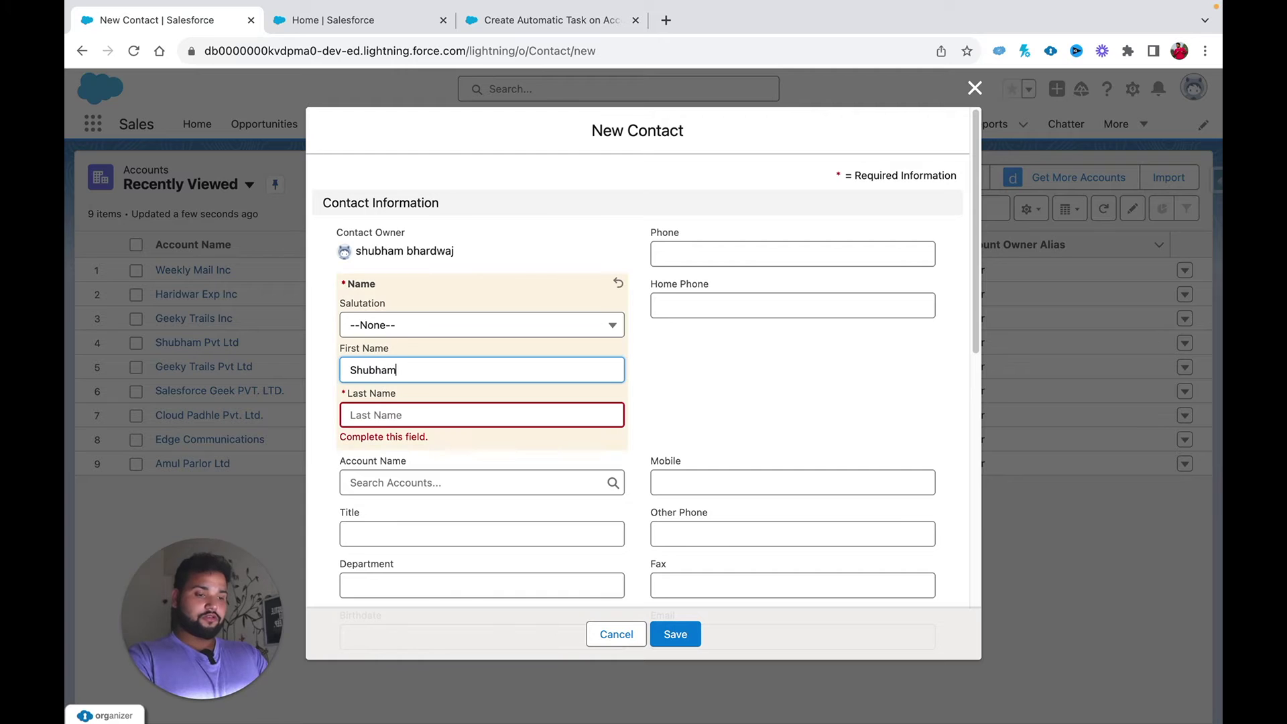
left_click(367, 413)
left_click(758, 378)
left_click(683, 640)
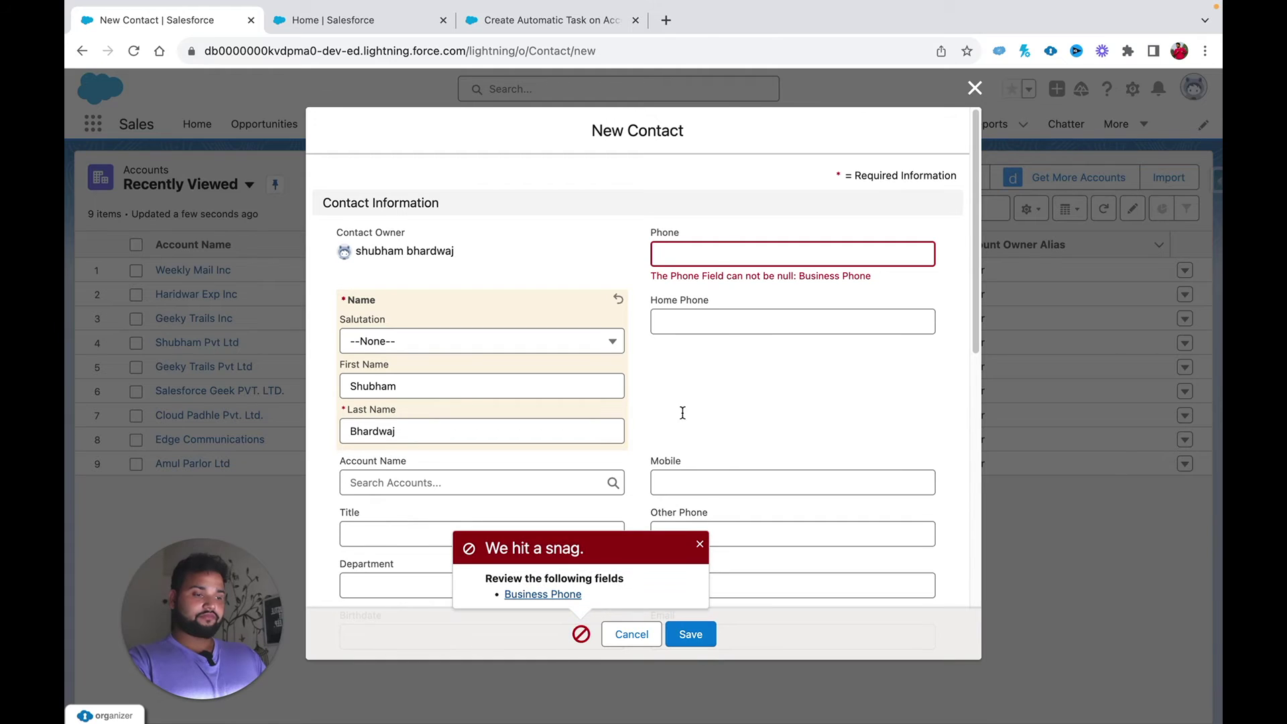
left_click(707, 252)
type("9876543210")
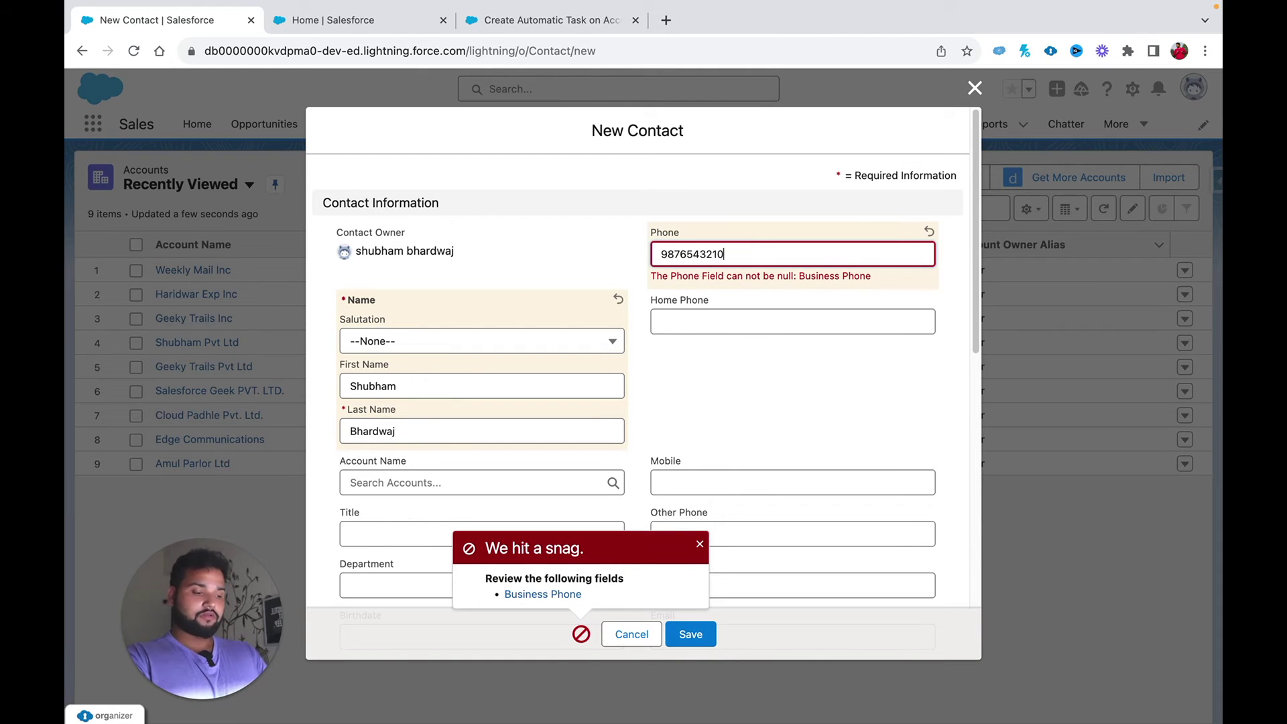
left_click(689, 637)
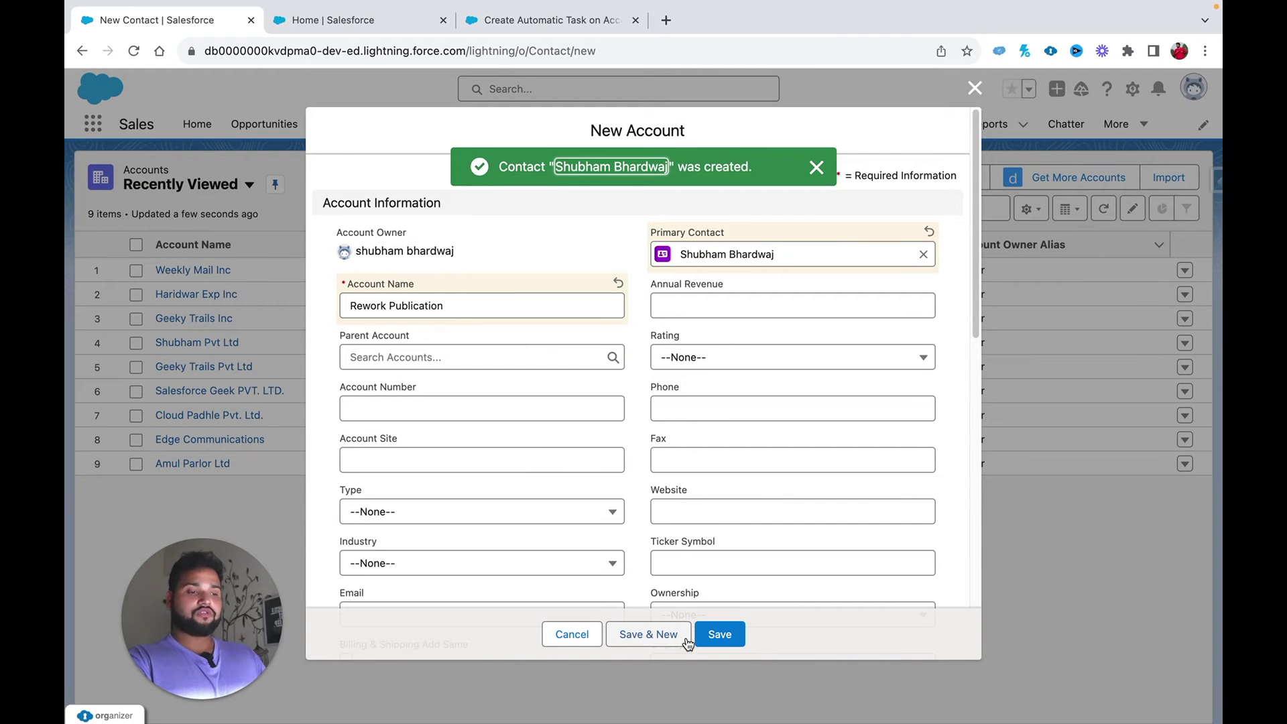
Step: Enter 400000 as Annual Revenue and save the Rework Publication account
left_click(711, 303)
type("4000")
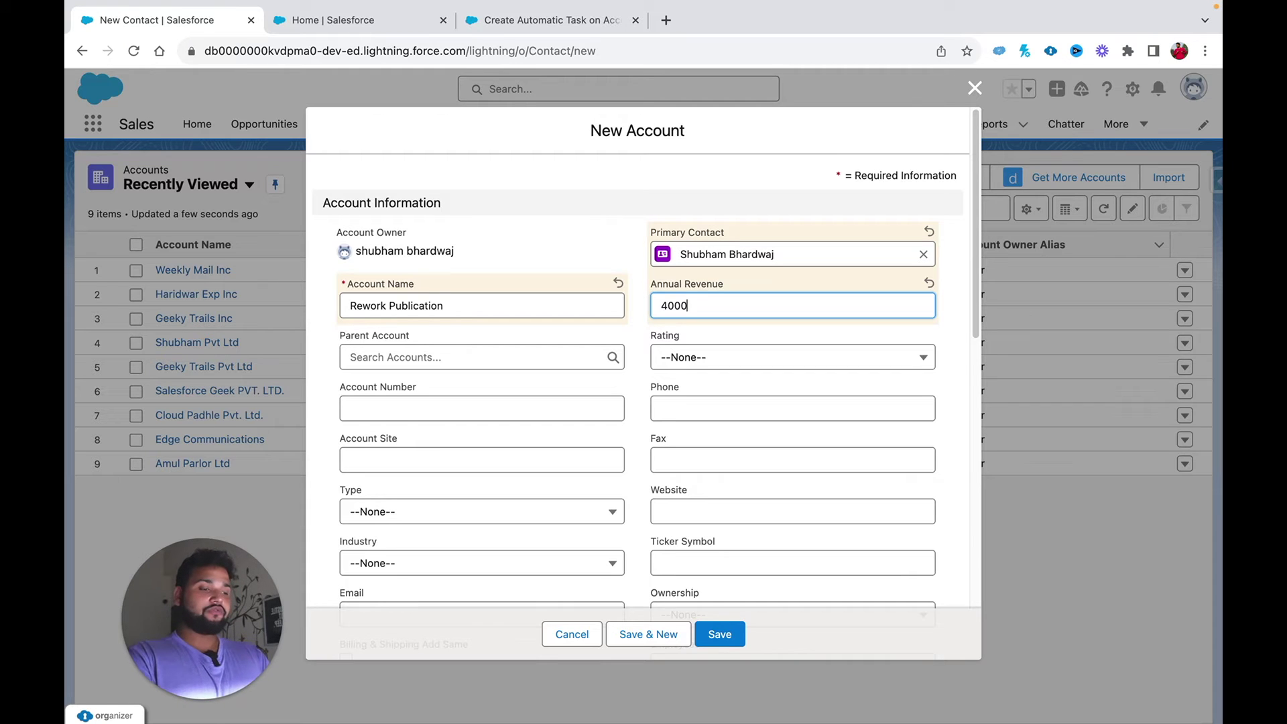
type("00")
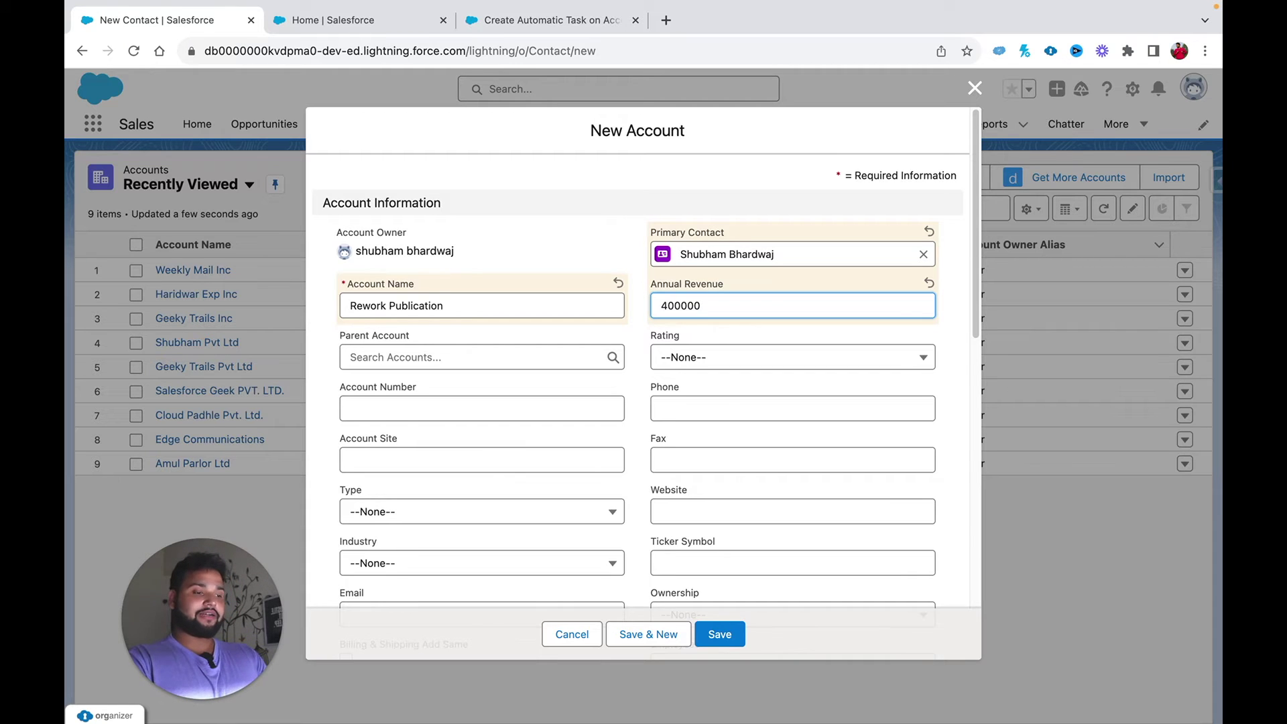
left_click(811, 331)
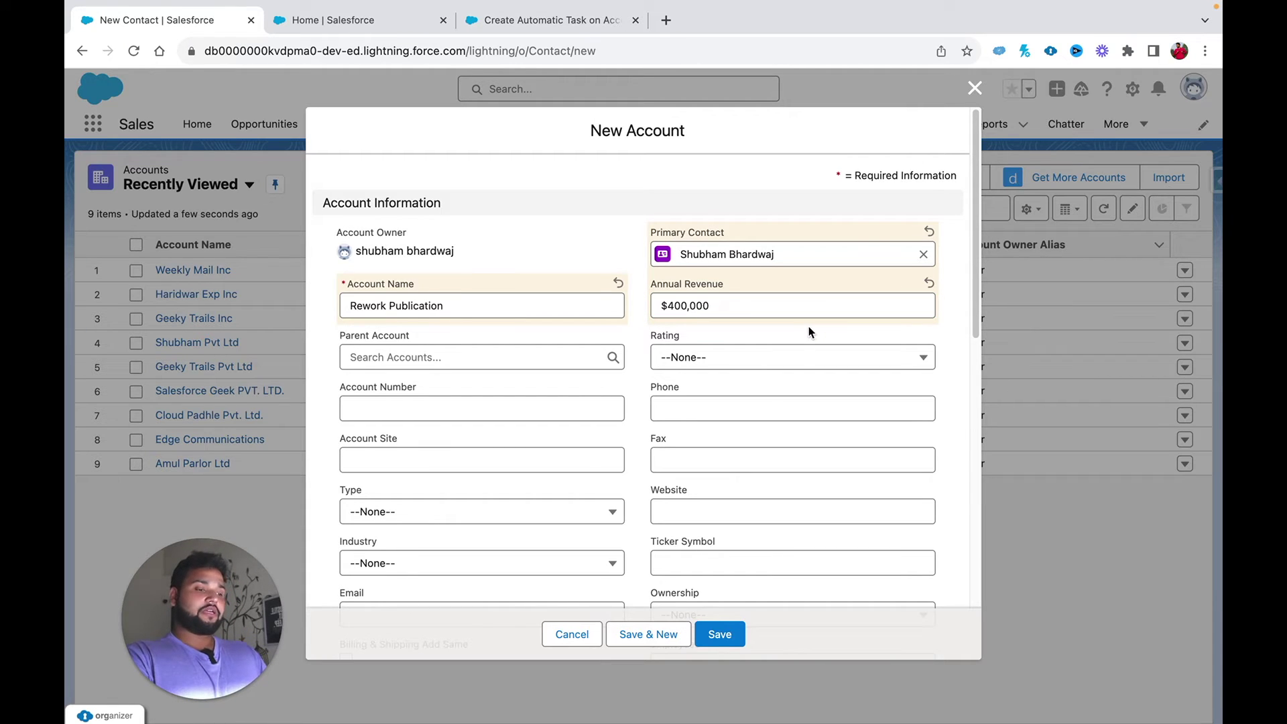
left_click(719, 634)
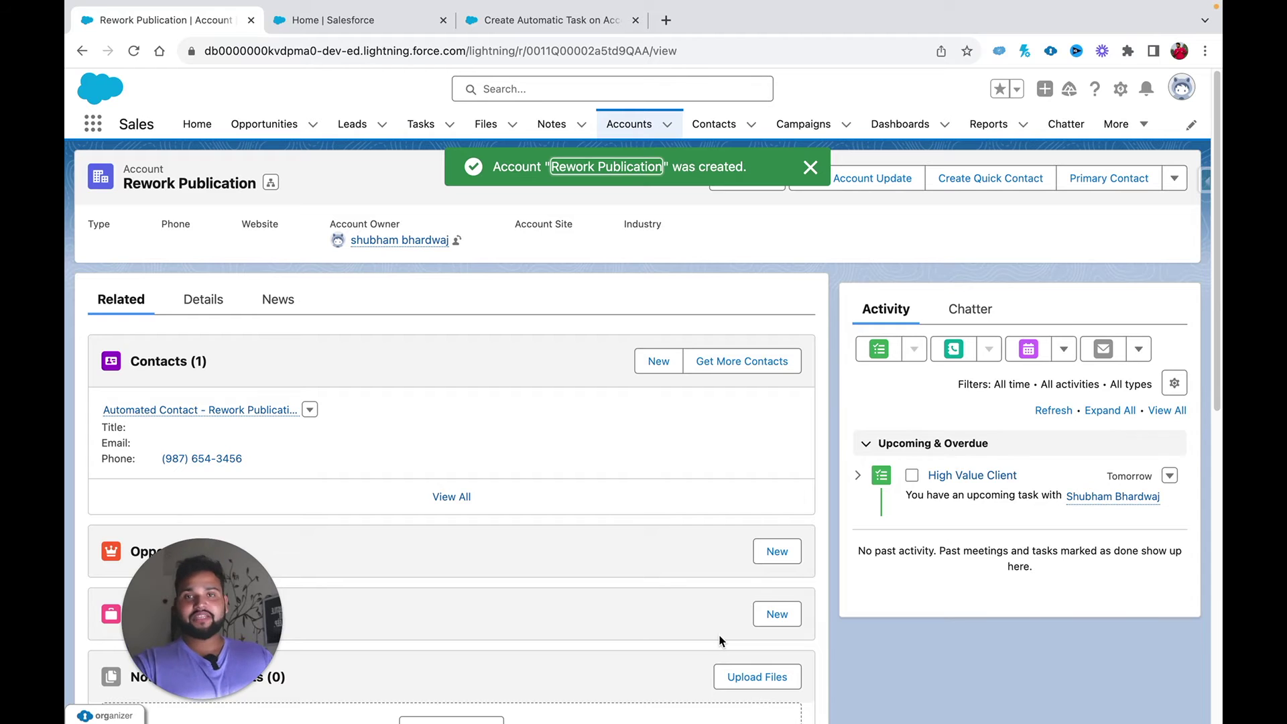
Step: Scroll the account record down to the Activity panel's upcoming High Value Client task
scroll(1075, 542, "down", 2)
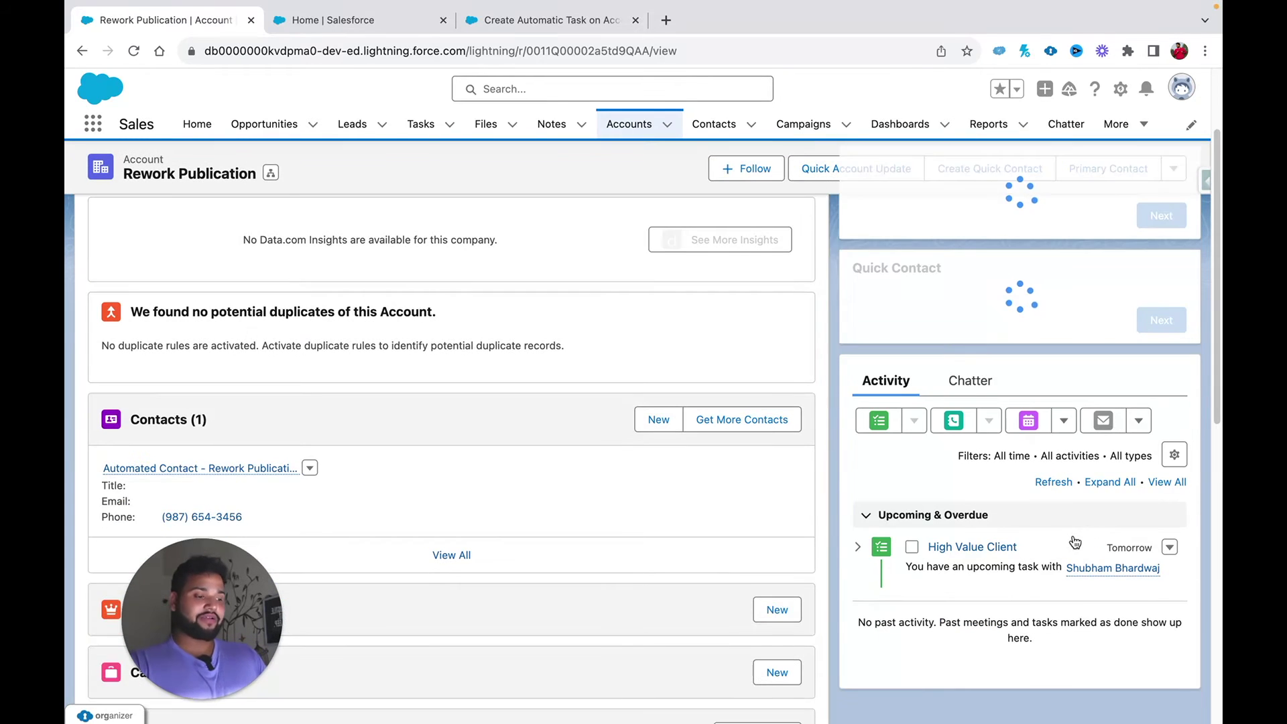
scroll(977, 561, "down", 6)
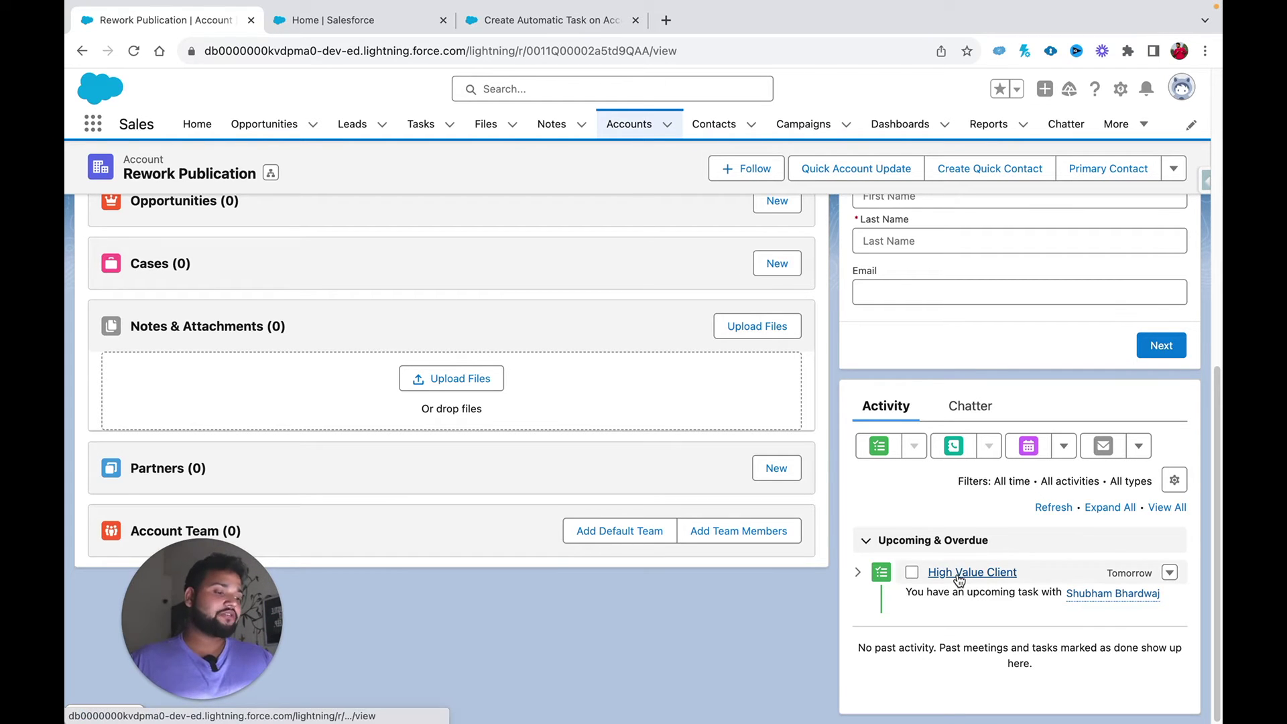
Step: Open the High Value Client task and preview its related Rework Publication account and contact
left_click(958, 573)
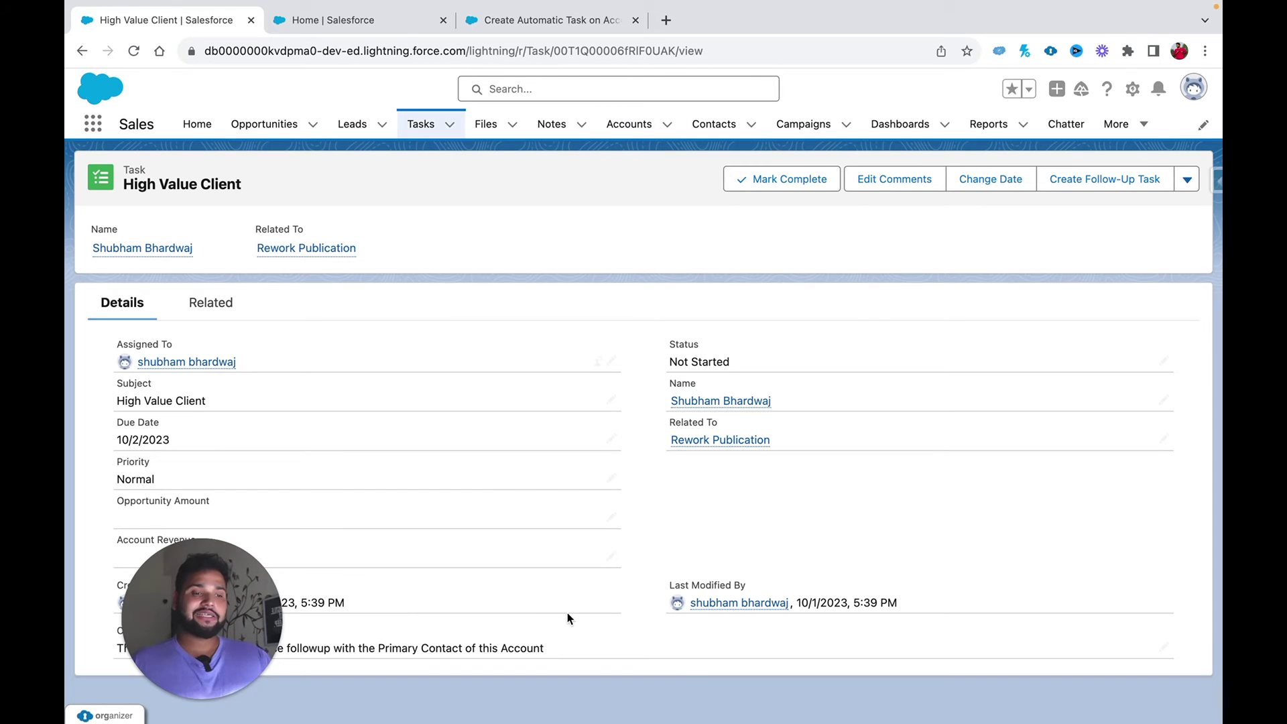
left_click_drag(282, 672, 1204, 672)
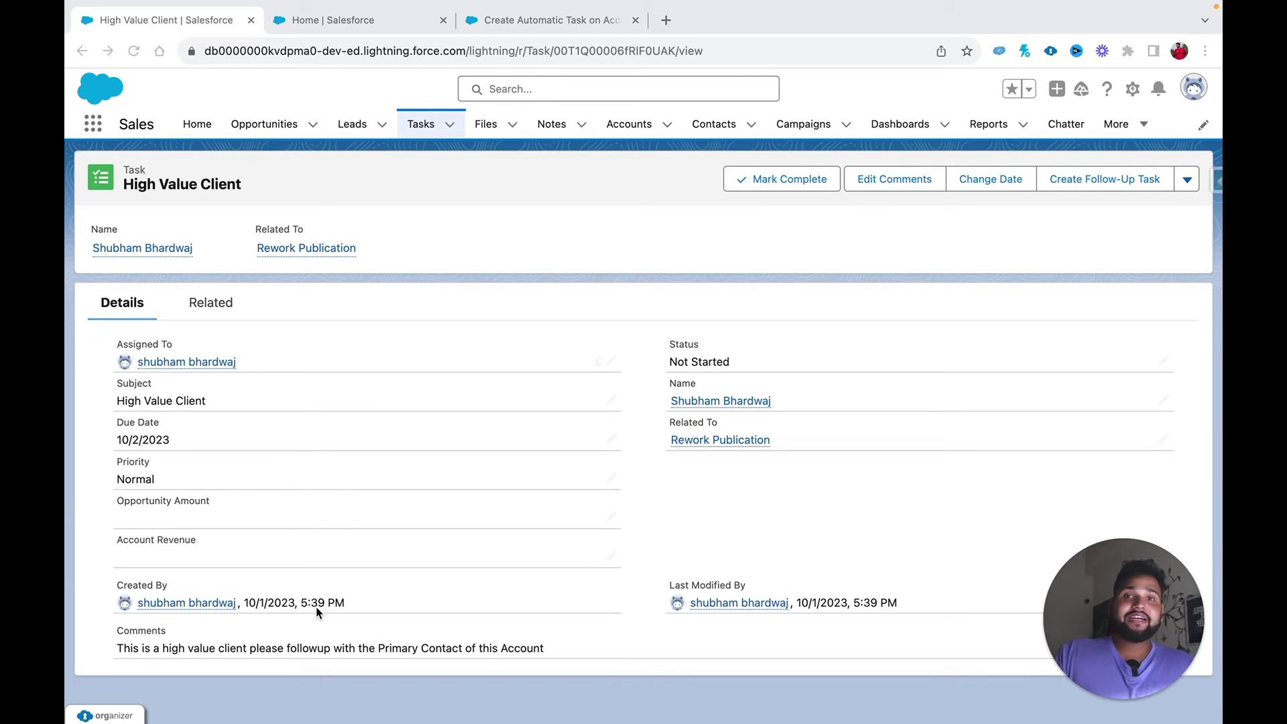
left_click(282, 665)
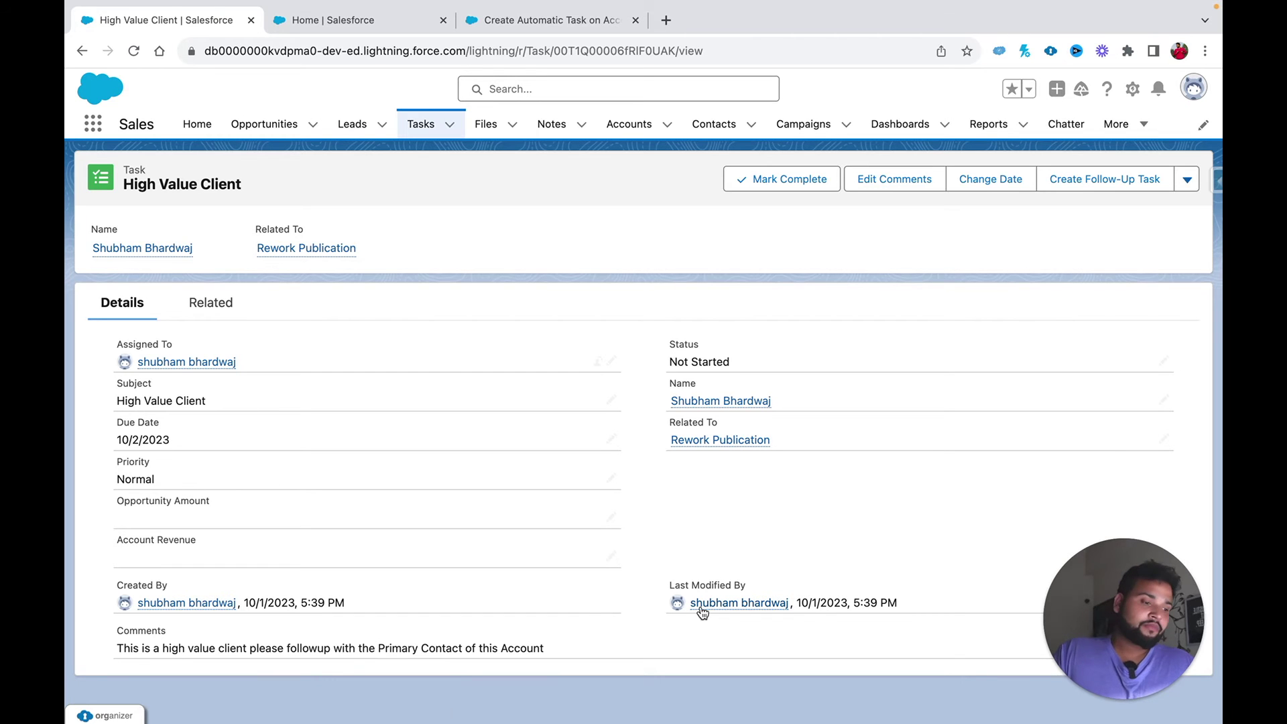
mouse_move(694, 443)
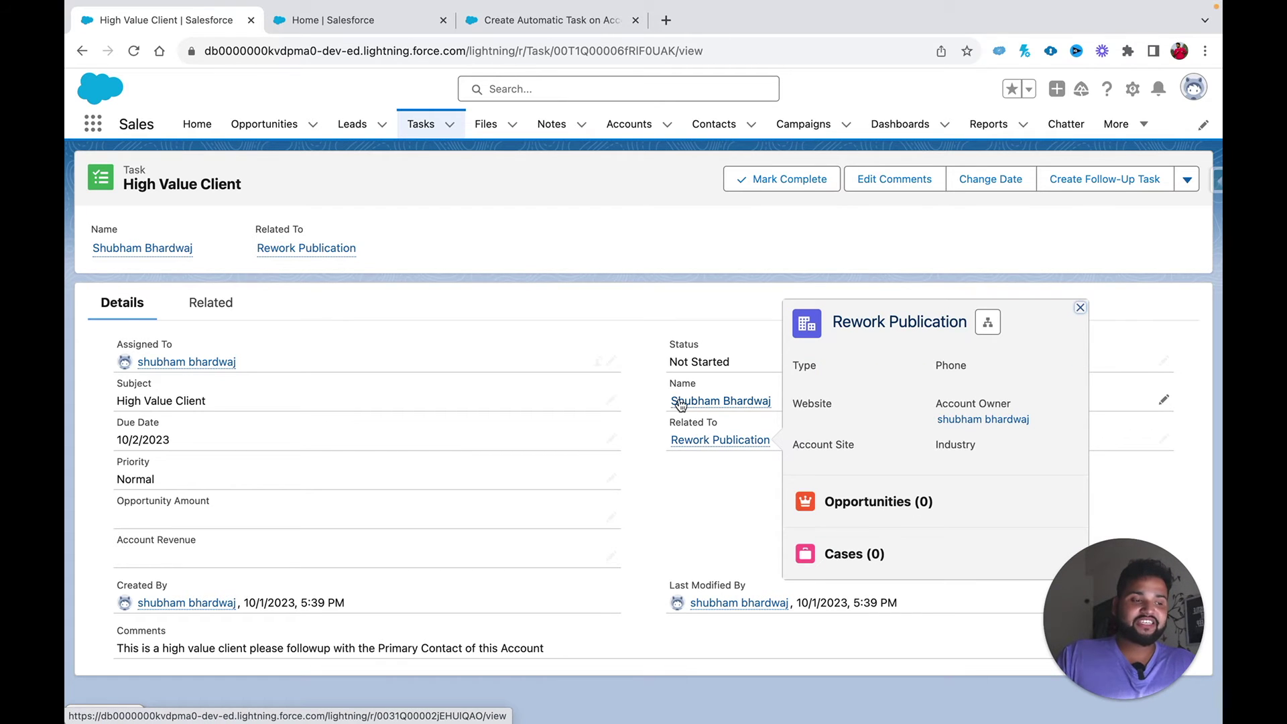
mouse_move(721, 402)
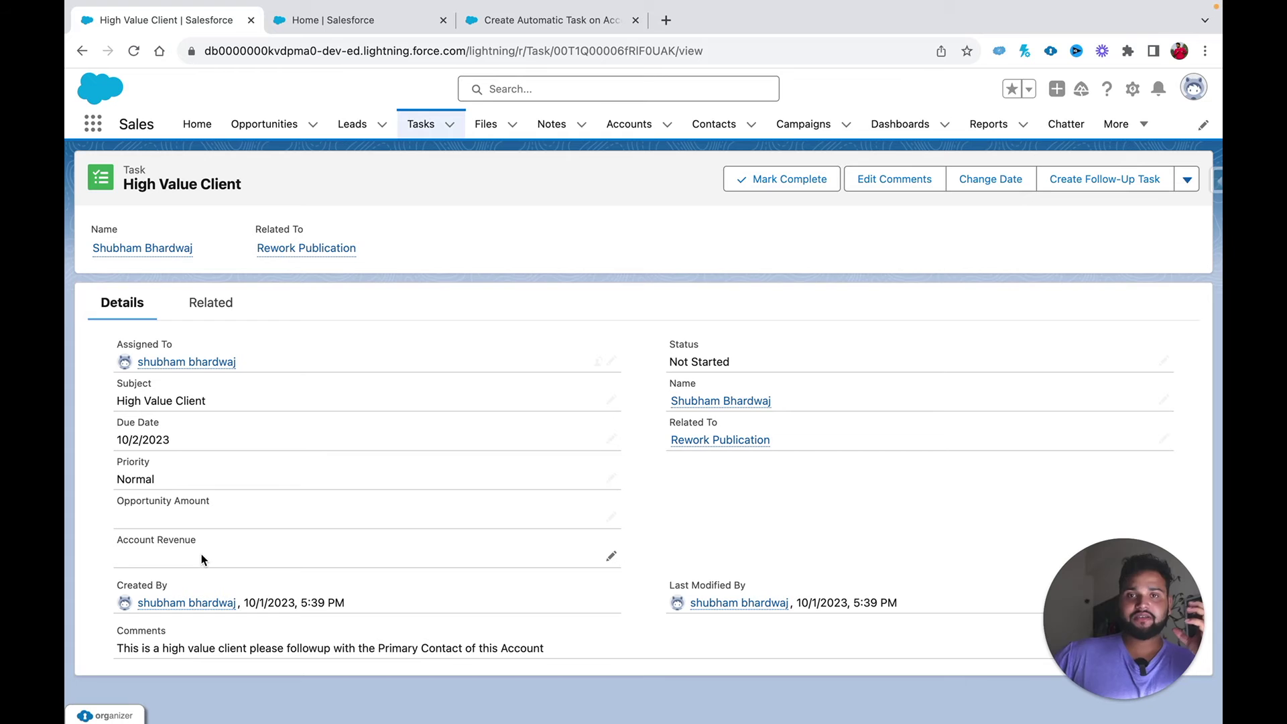
left_click(525, 20)
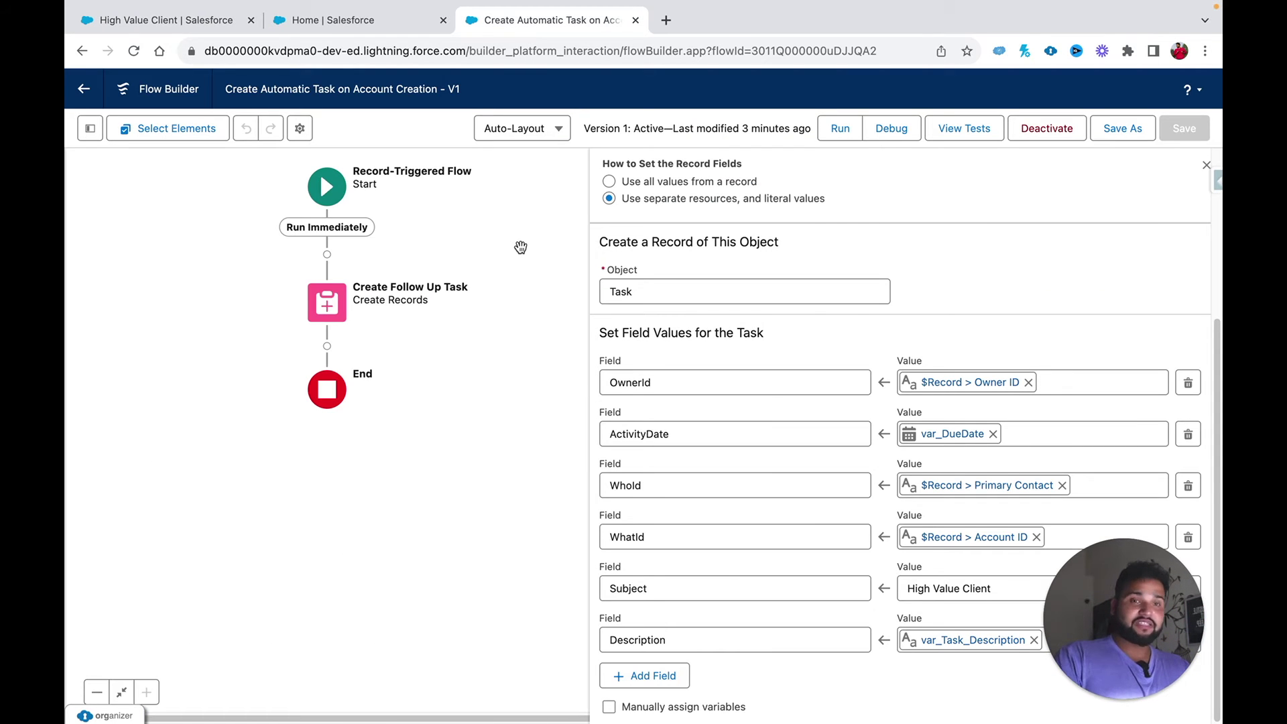
Step: Add a New Task core action after the Create Follow Up Task element
left_click_drag(521, 247, 443, 280)
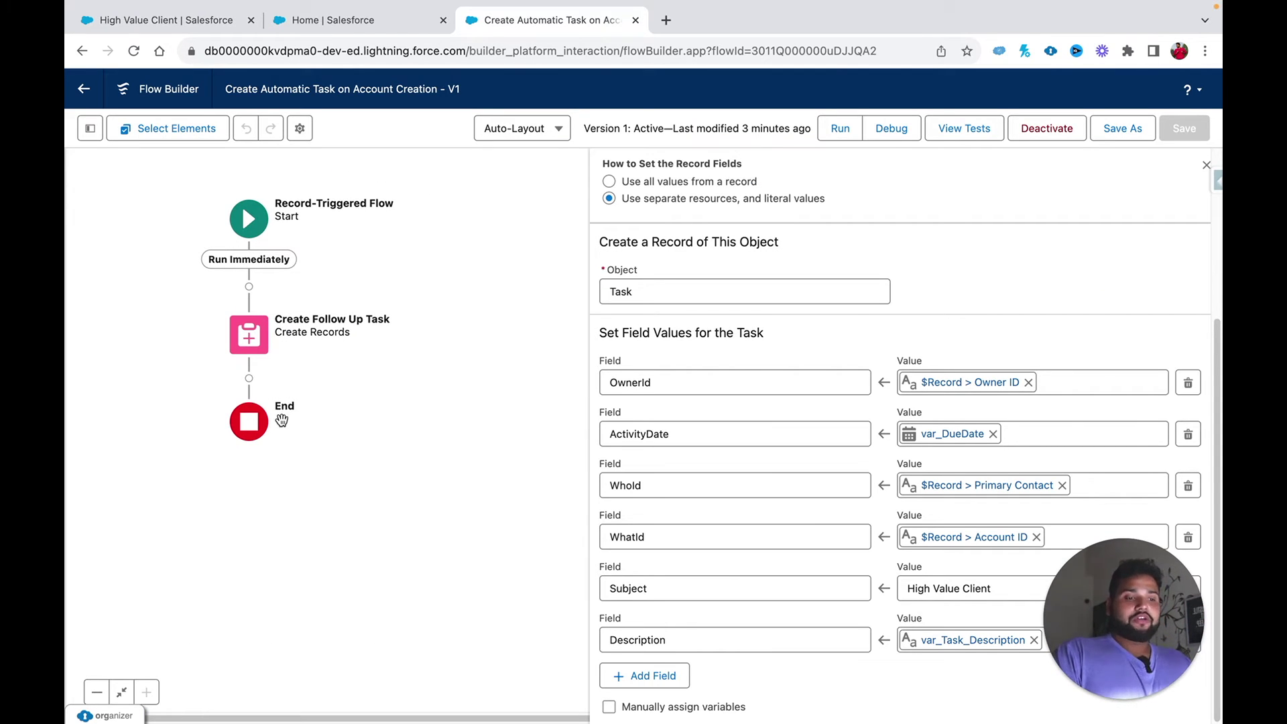
left_click(250, 381)
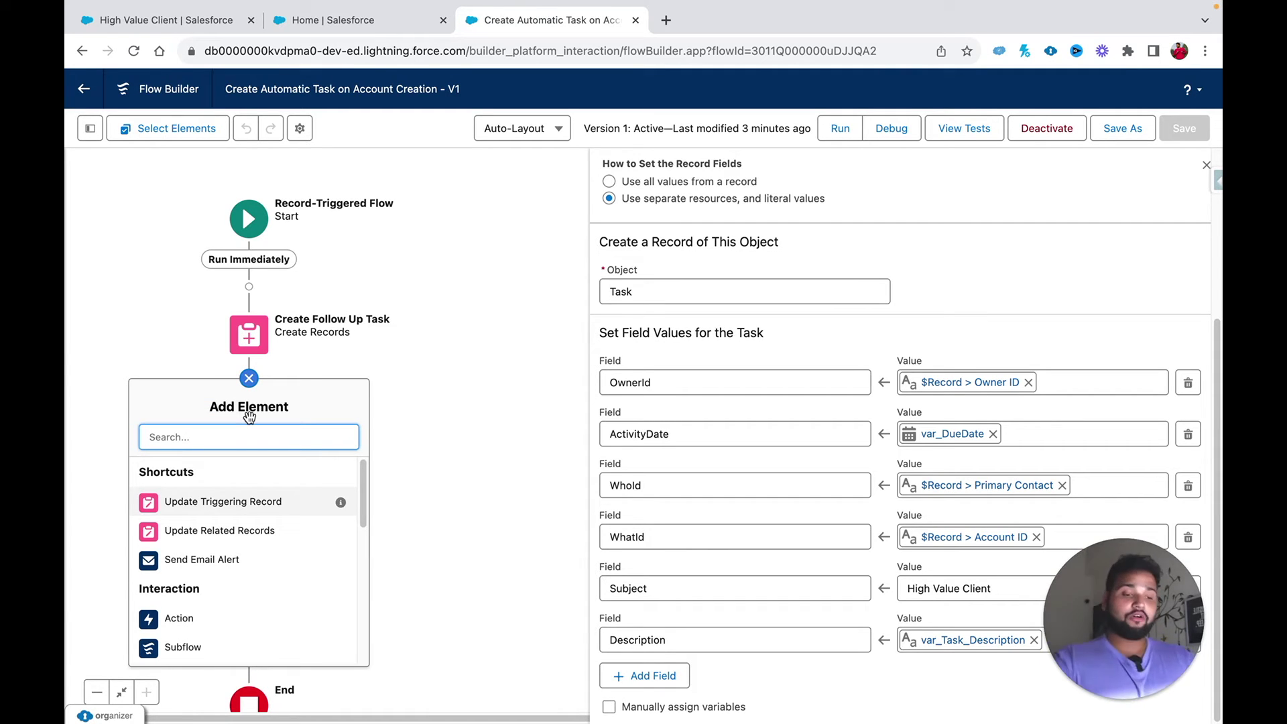
left_click(179, 618)
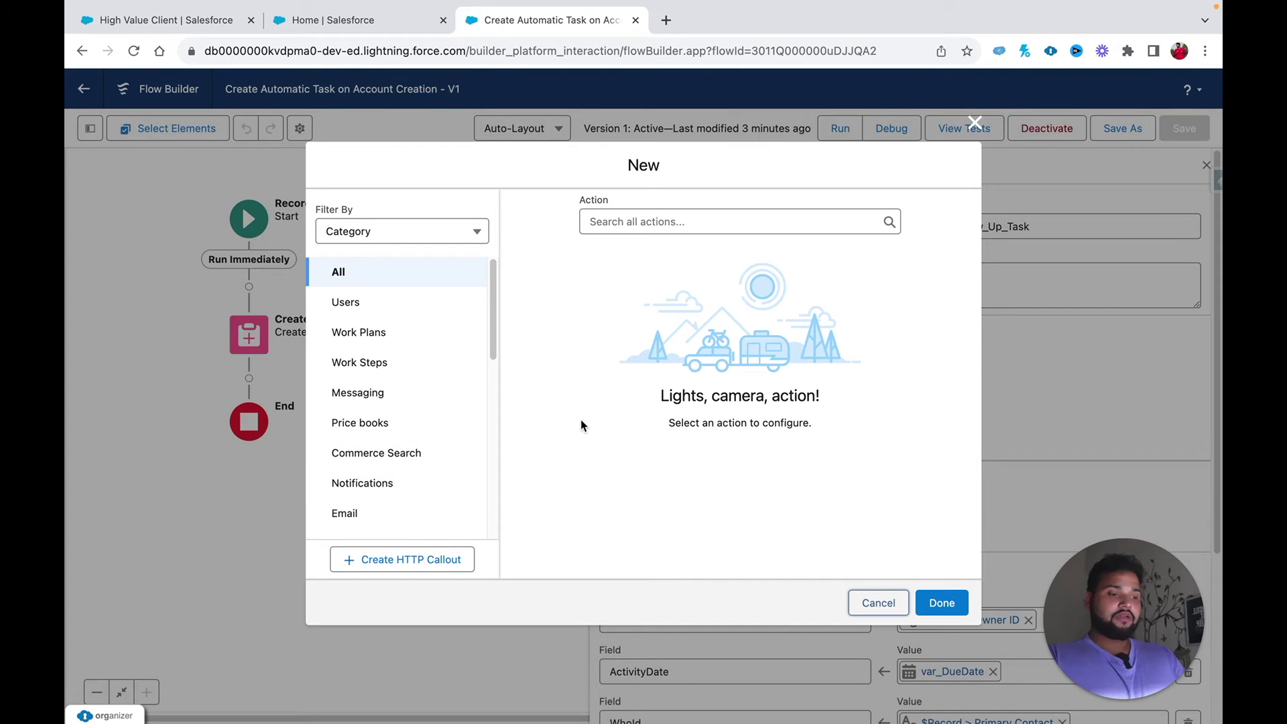
left_click(626, 221)
type("task")
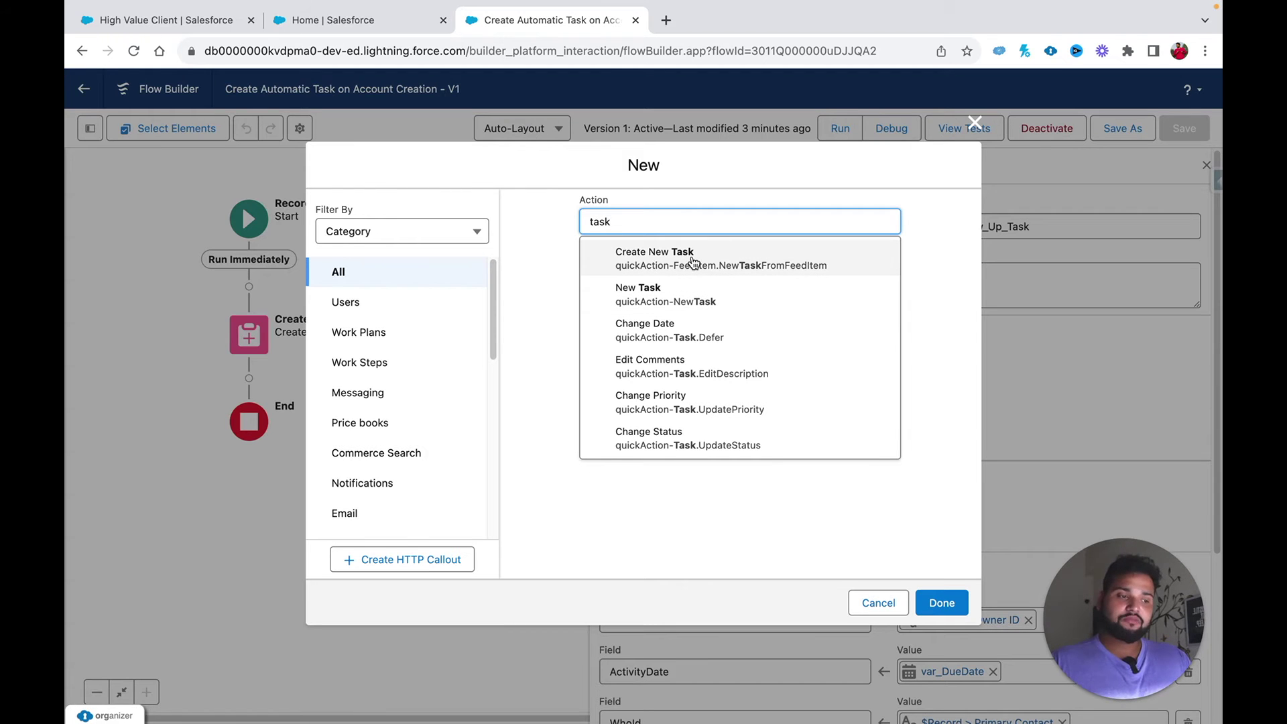
left_click(677, 297)
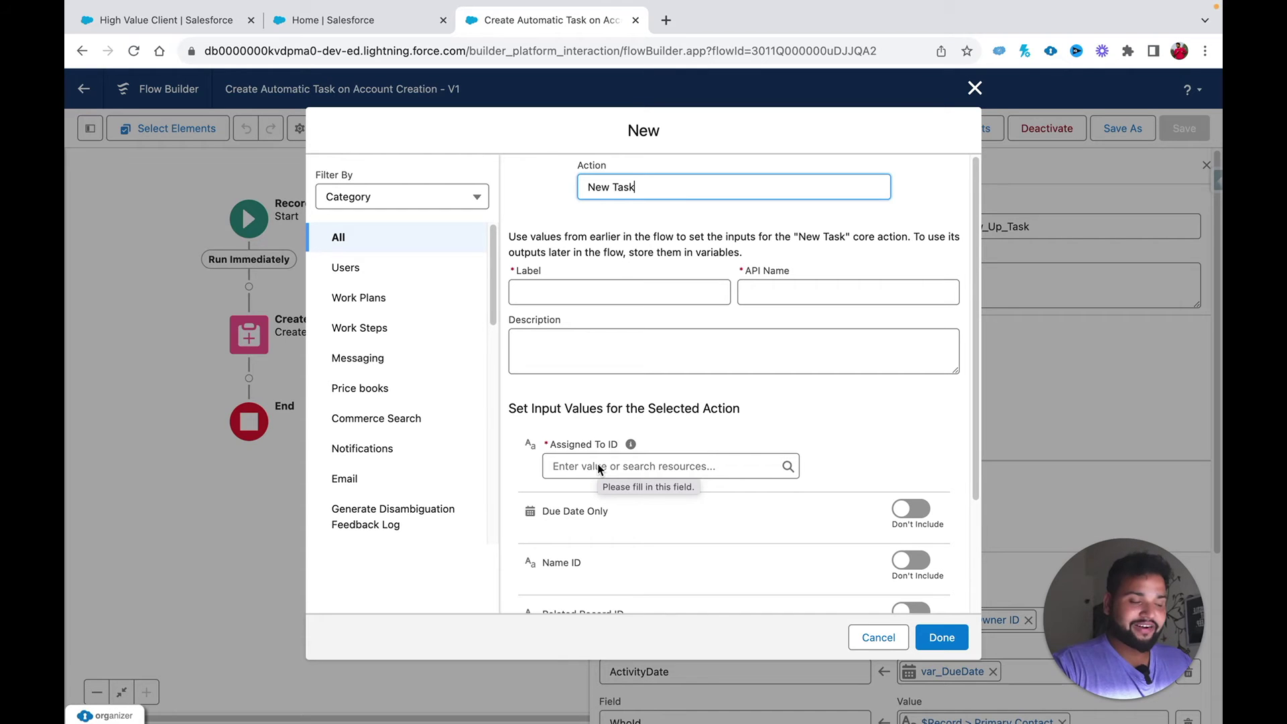
Step: Try mapping Assigned To ID to the triggering account owner's Id
left_click(589, 469)
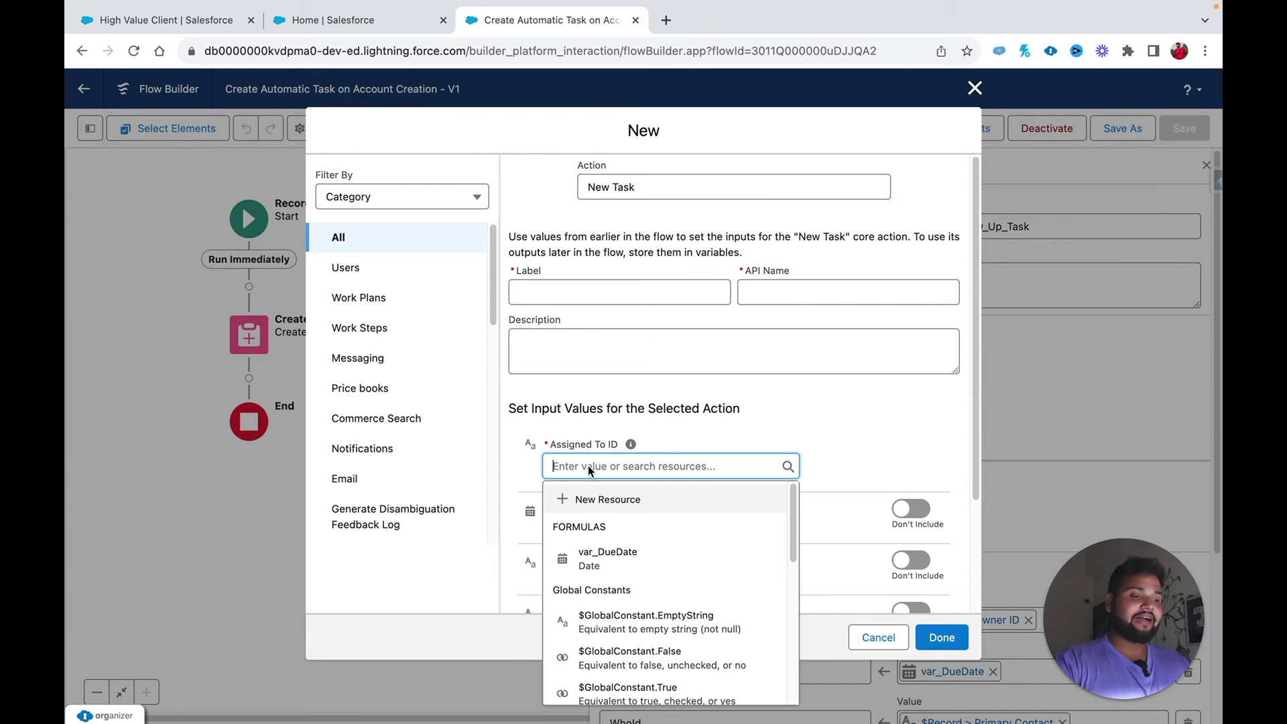
type("re")
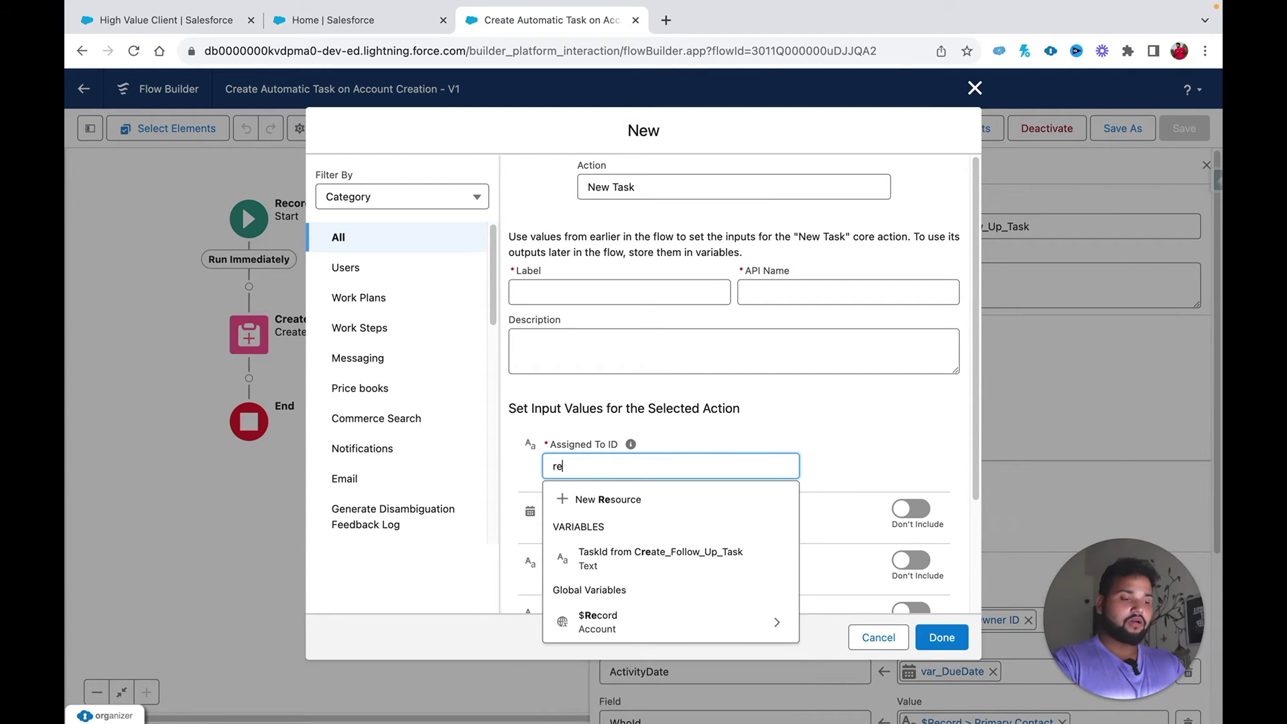
left_click(612, 620)
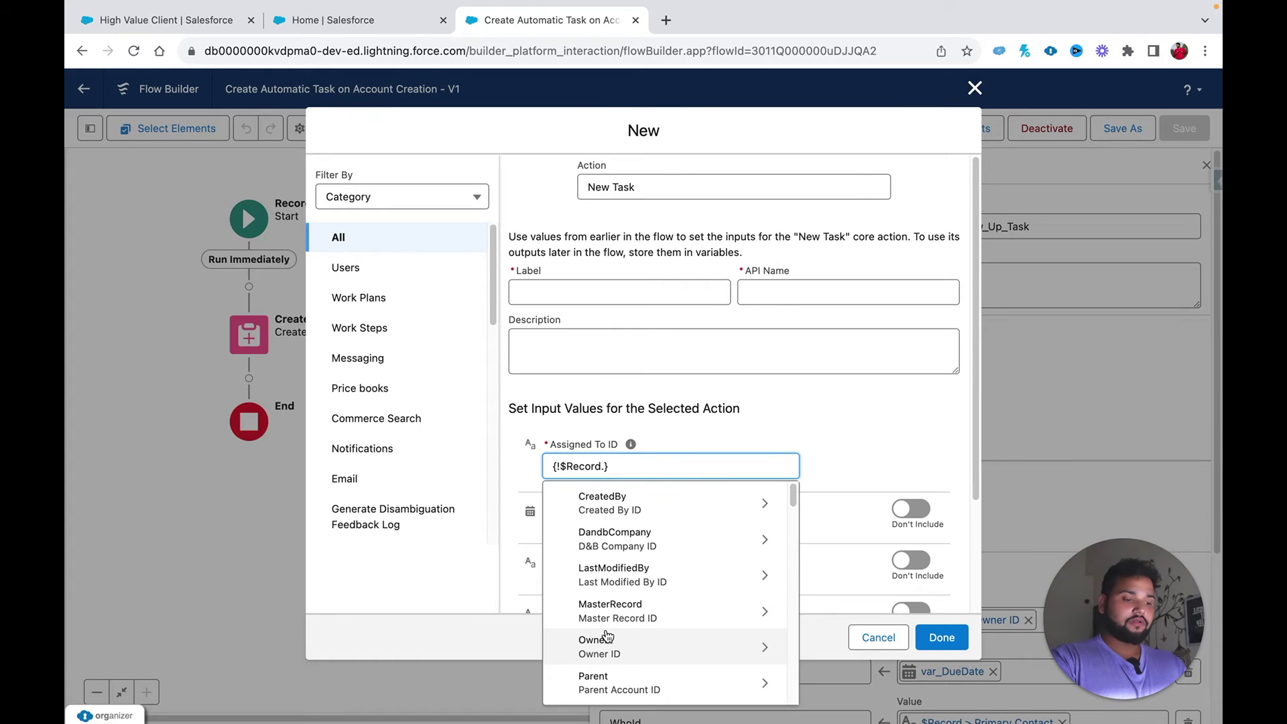
left_click(637, 654)
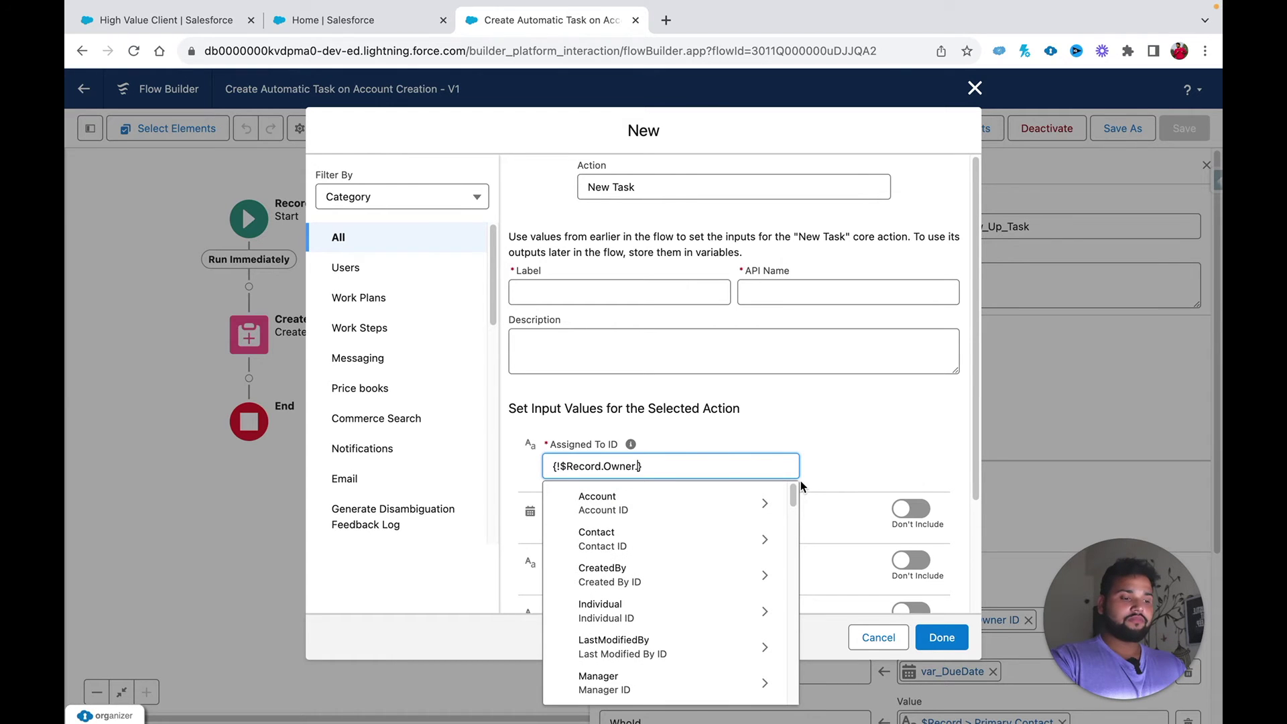
type("Id")
scroll(725, 595, "down", 5)
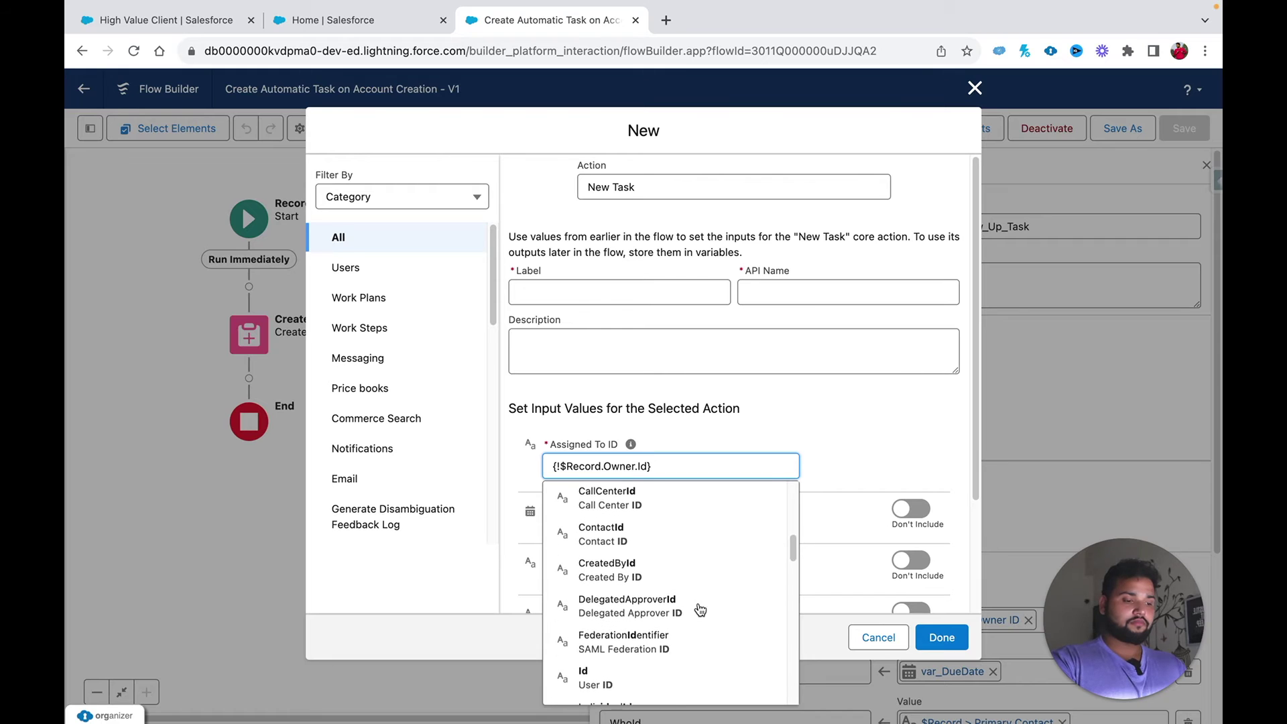
left_click(618, 670)
left_click(887, 344)
left_click(854, 439)
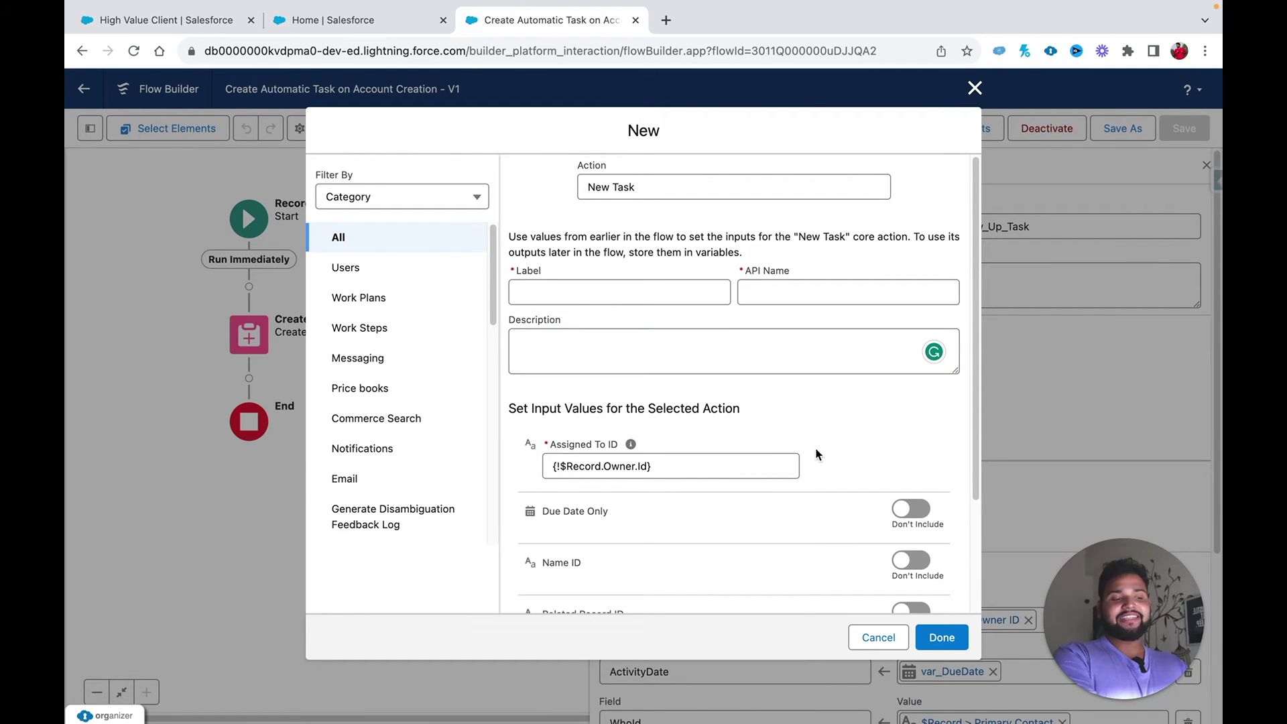
Step: Replace the Assigned To ID value with {!$Record.OwnerId}
triple_click(684, 465)
key("BackSpace")
type("record")
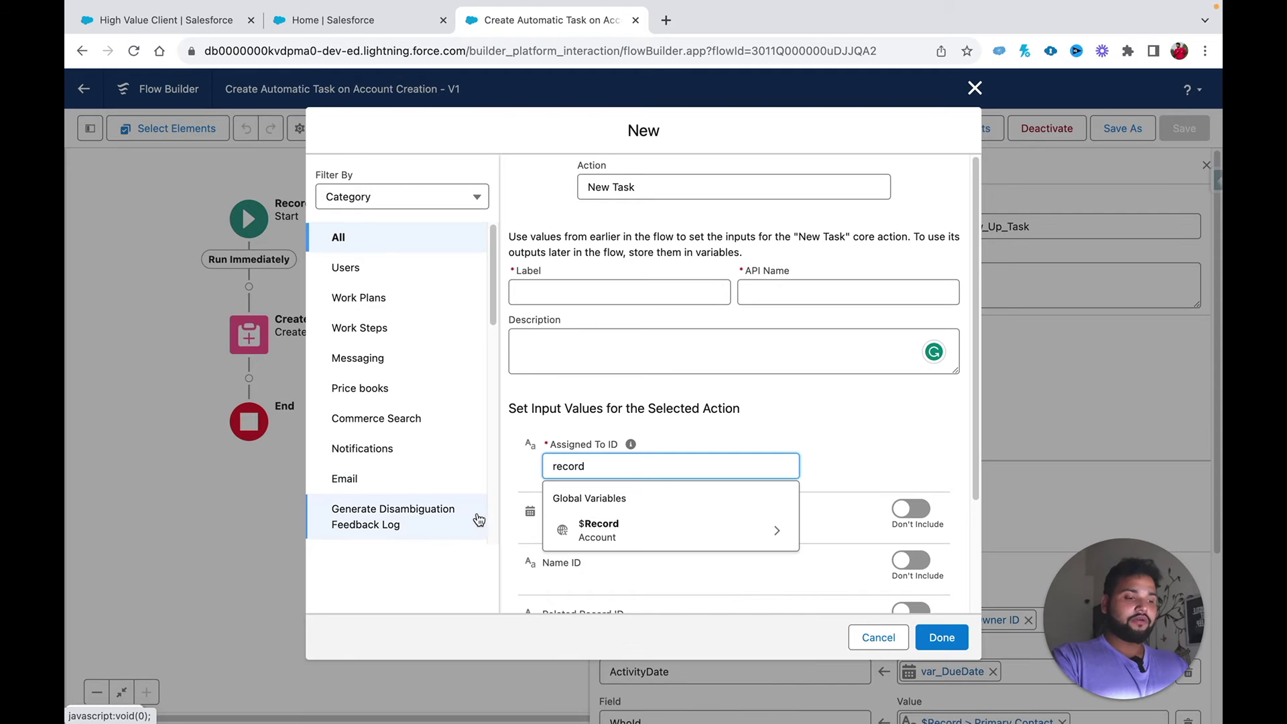
left_click(571, 536)
type("own")
left_click(599, 536)
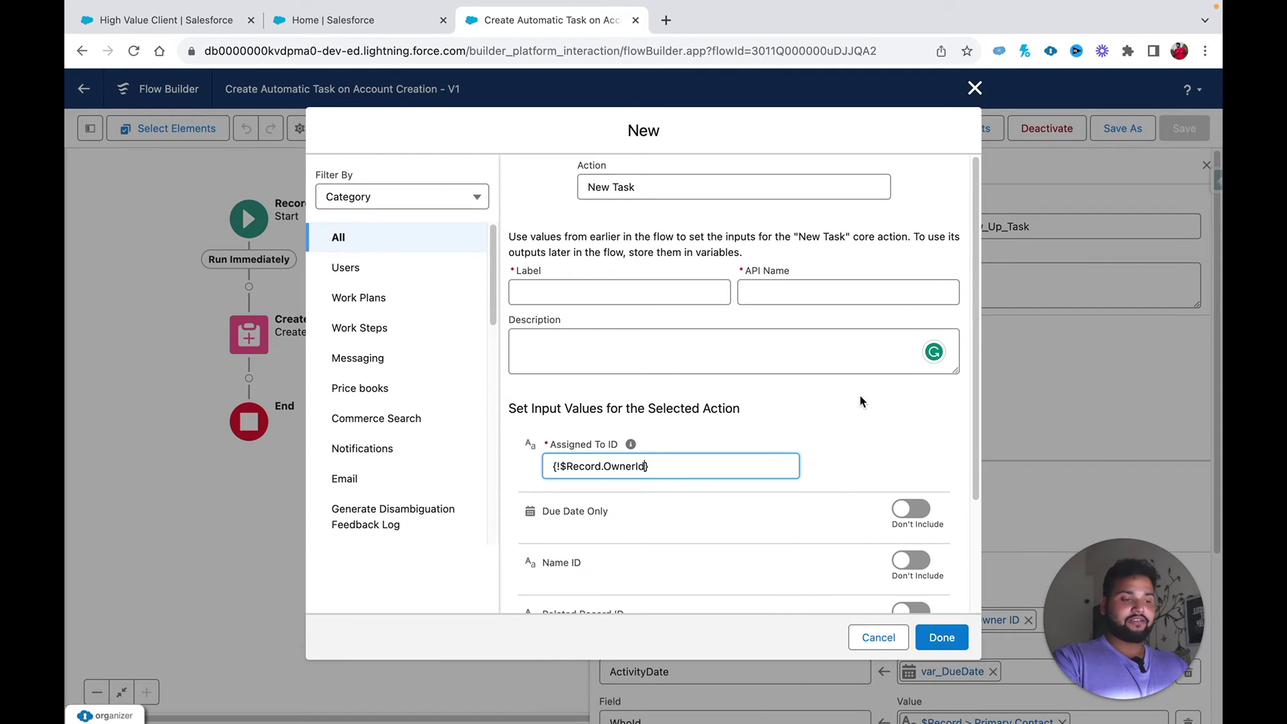
Step: Turn on Due Date Only and set it to {!var_DueDate}
scroll(872, 400, "down", 3)
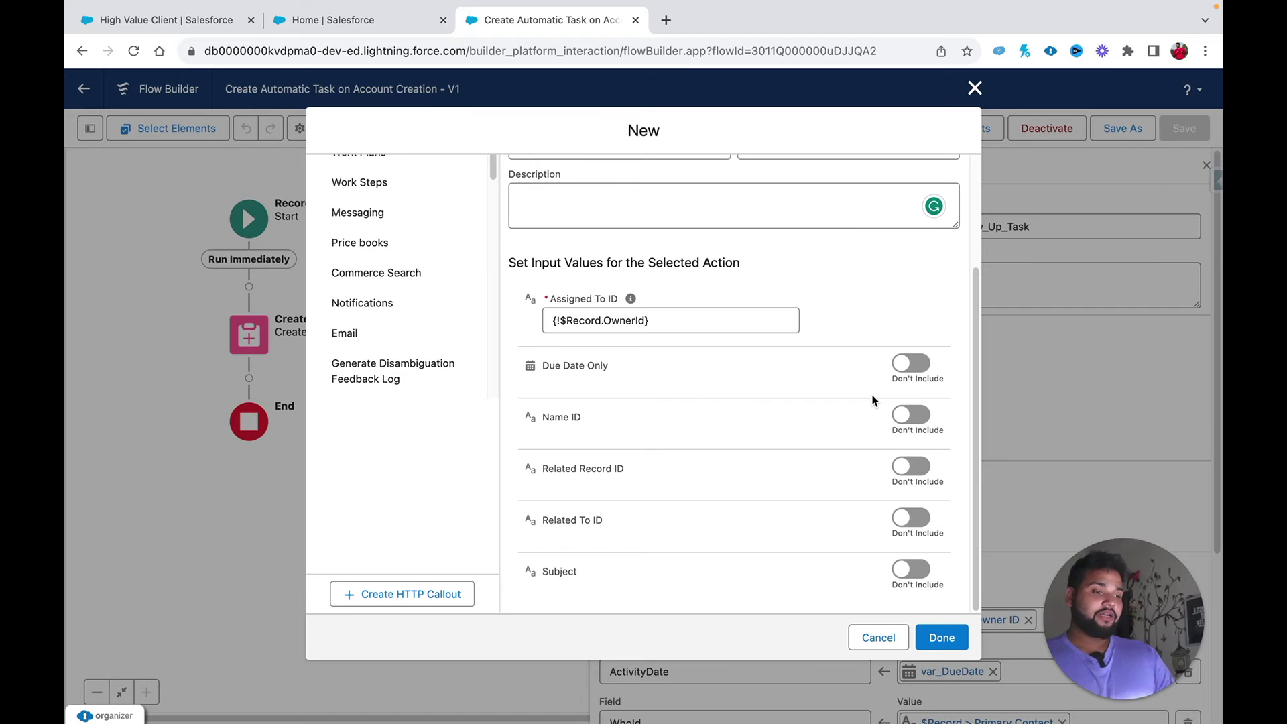
left_click(908, 366)
left_click(710, 387)
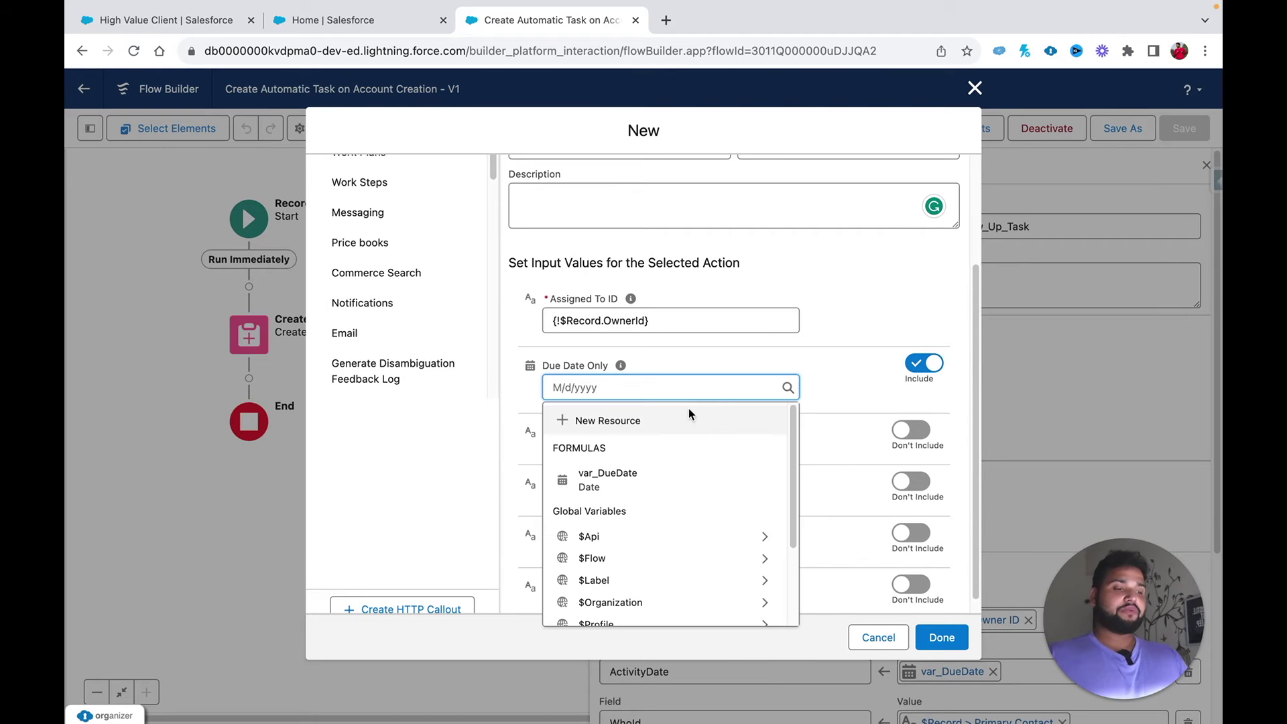
left_click(651, 480)
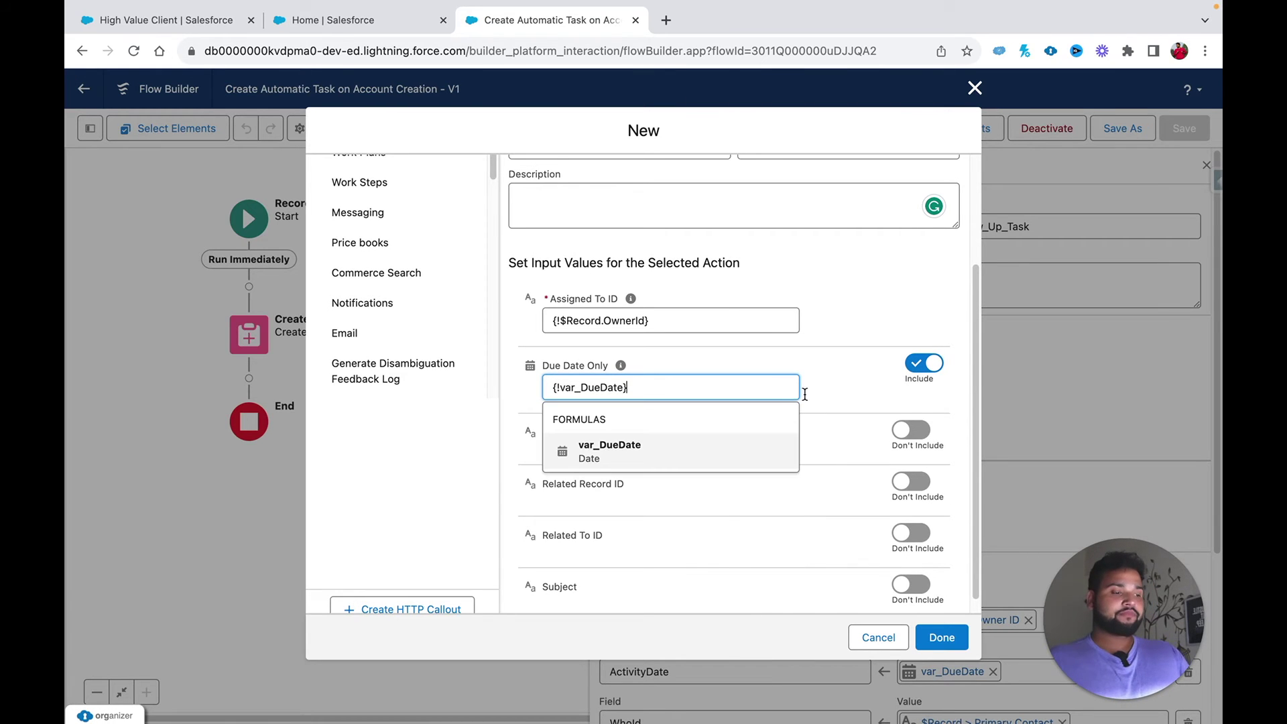
left_click(882, 395)
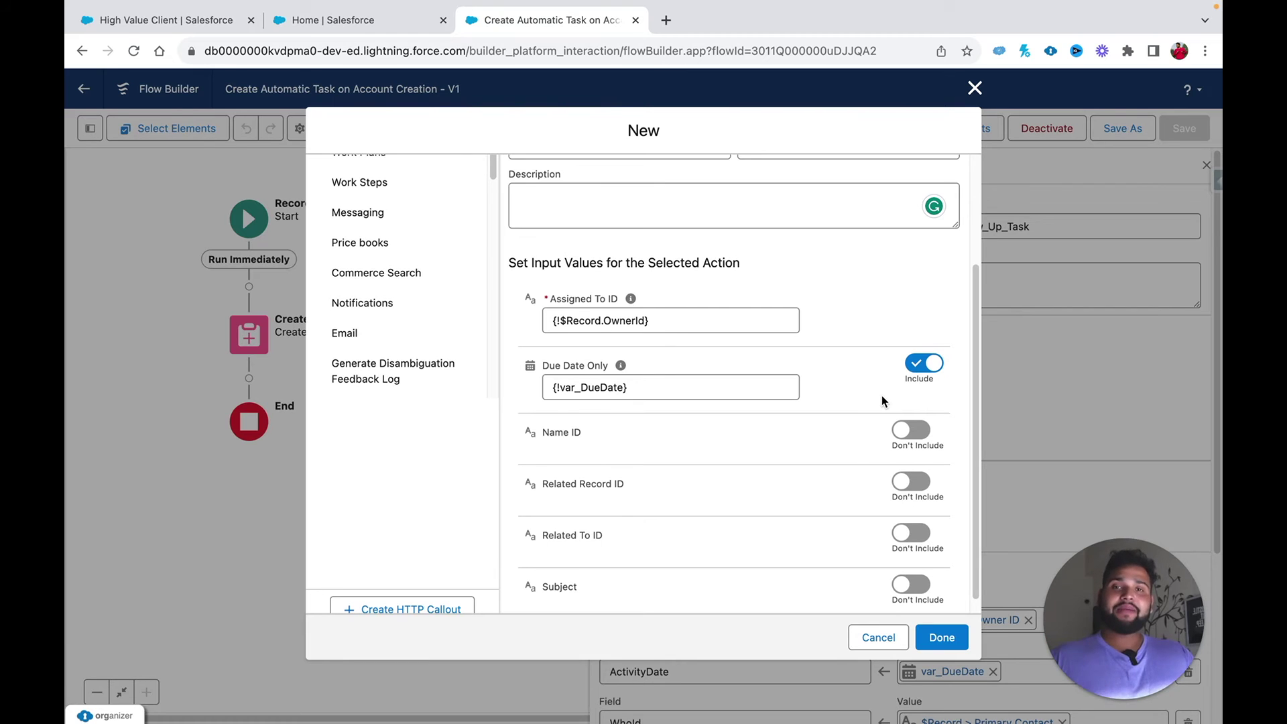
Step: Include Name ID and set it to the account's primary contact, {!$Record.Primary_Contact__c}
left_click(911, 429)
left_click(676, 454)
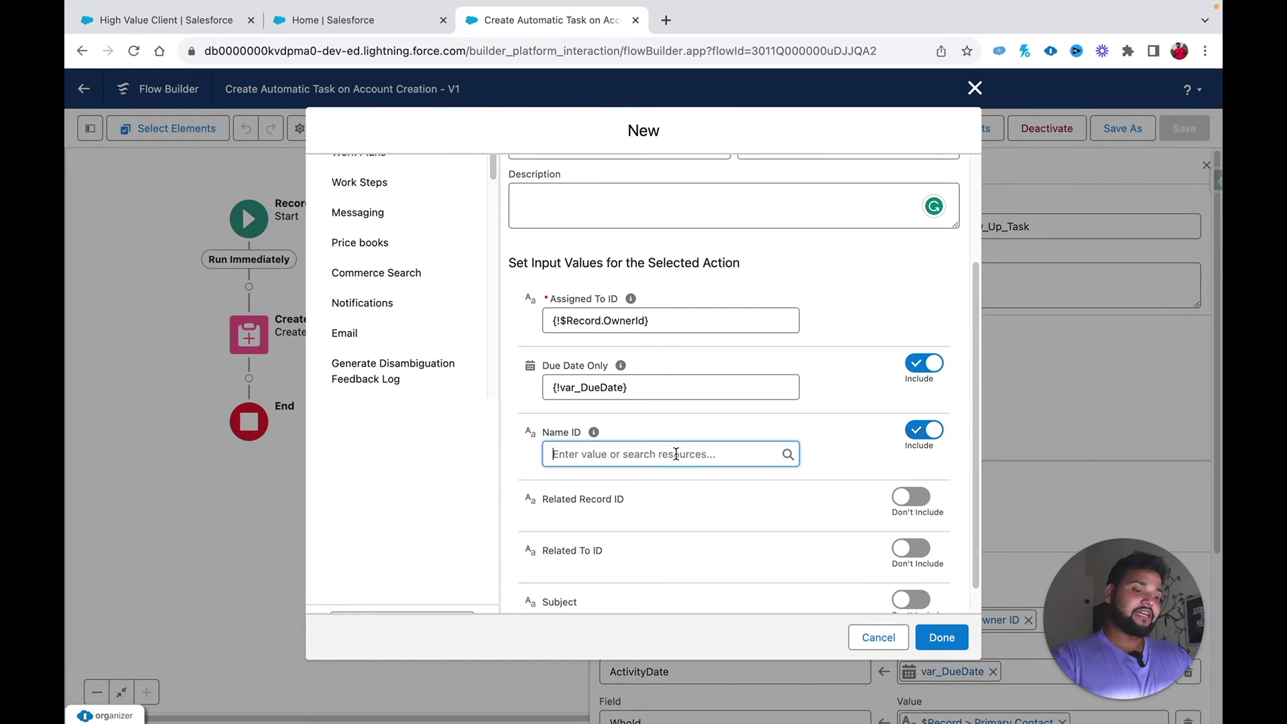
type("record")
left_click(653, 512)
type("prim")
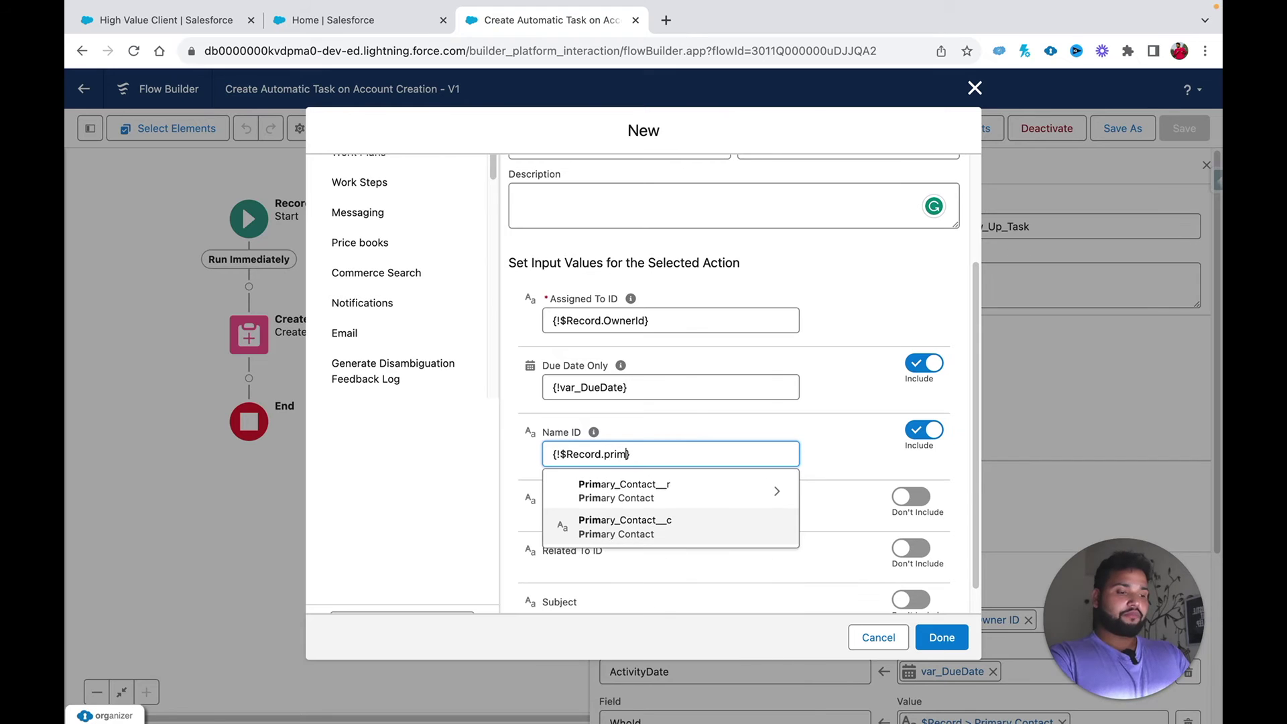
left_click(633, 527)
left_click(815, 445)
scroll(790, 446, "down", 1)
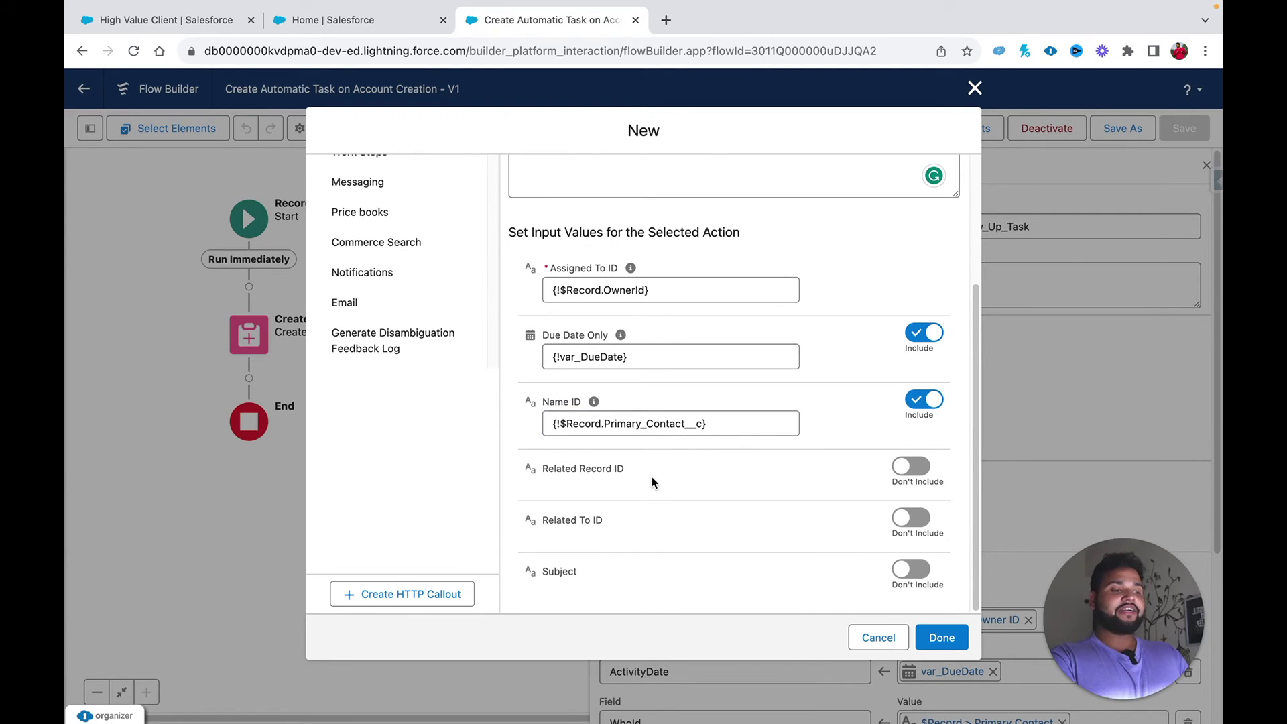
Step: Include Related Record ID and set it to the triggering account's {!$Record.Id}
left_click(910, 467)
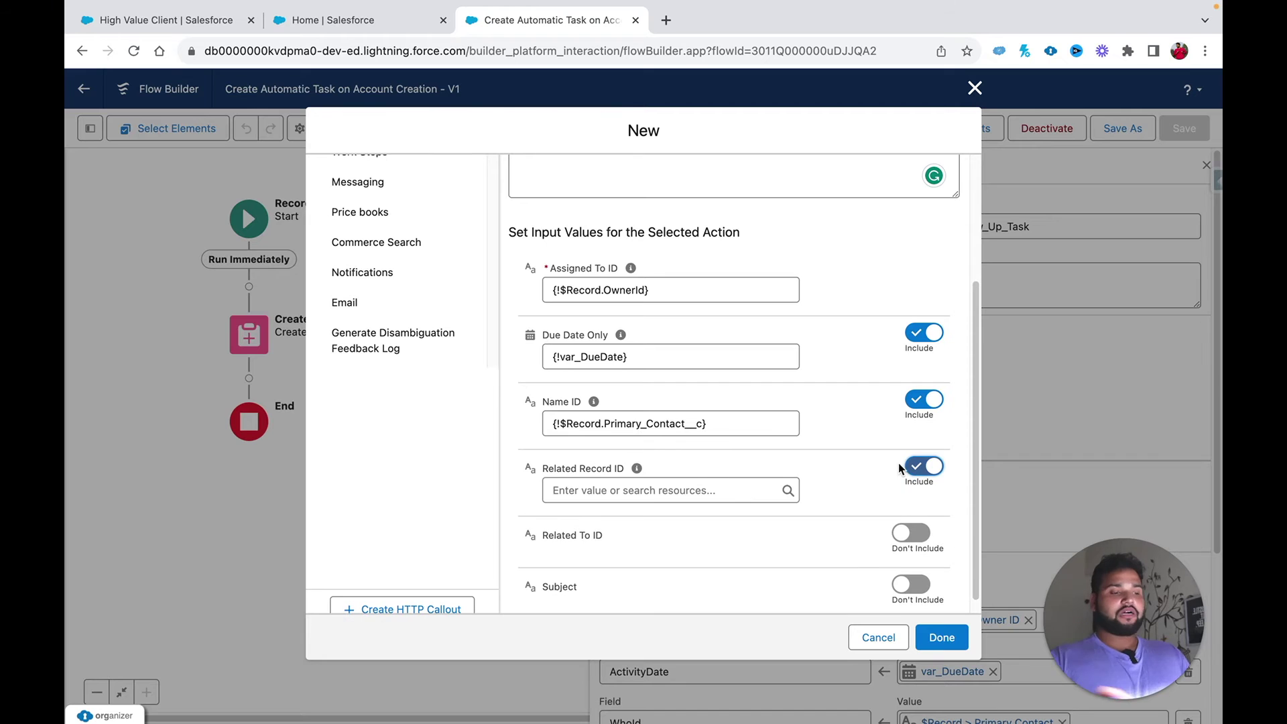
left_click(653, 490)
type("record")
left_click(647, 456)
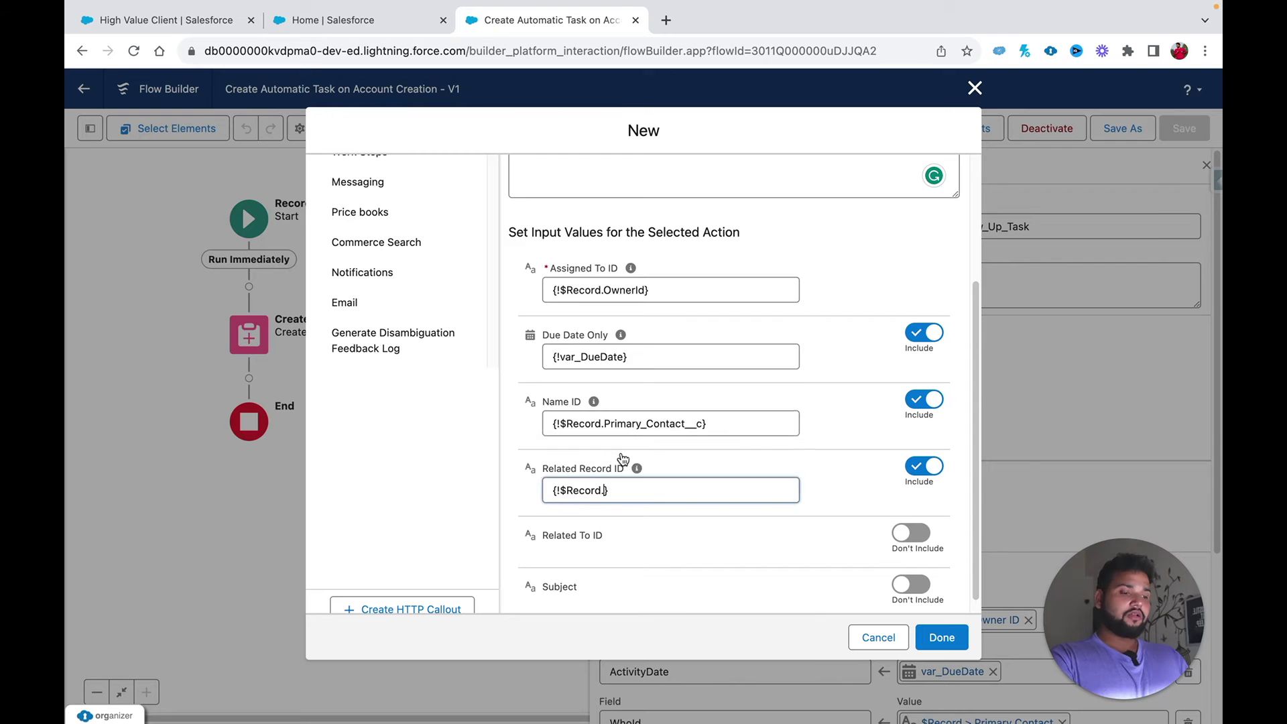
type("Id")
left_click(834, 484)
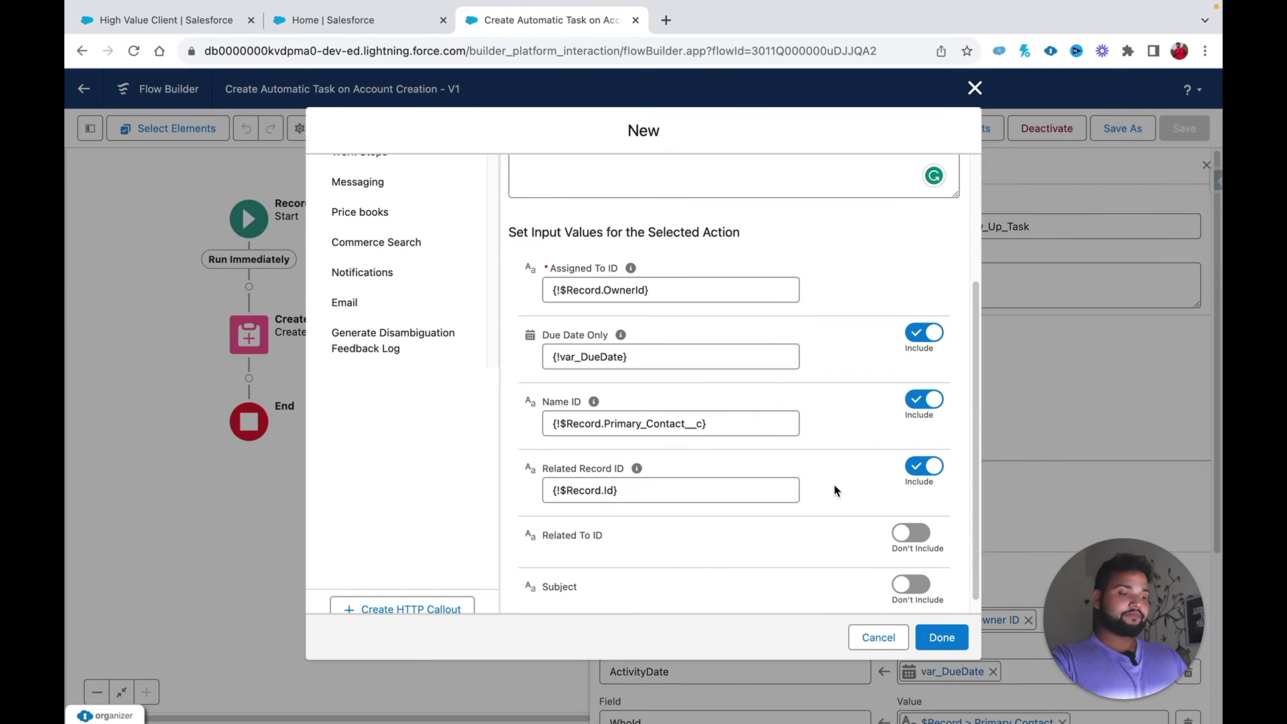
scroll(833, 485, "down", 1)
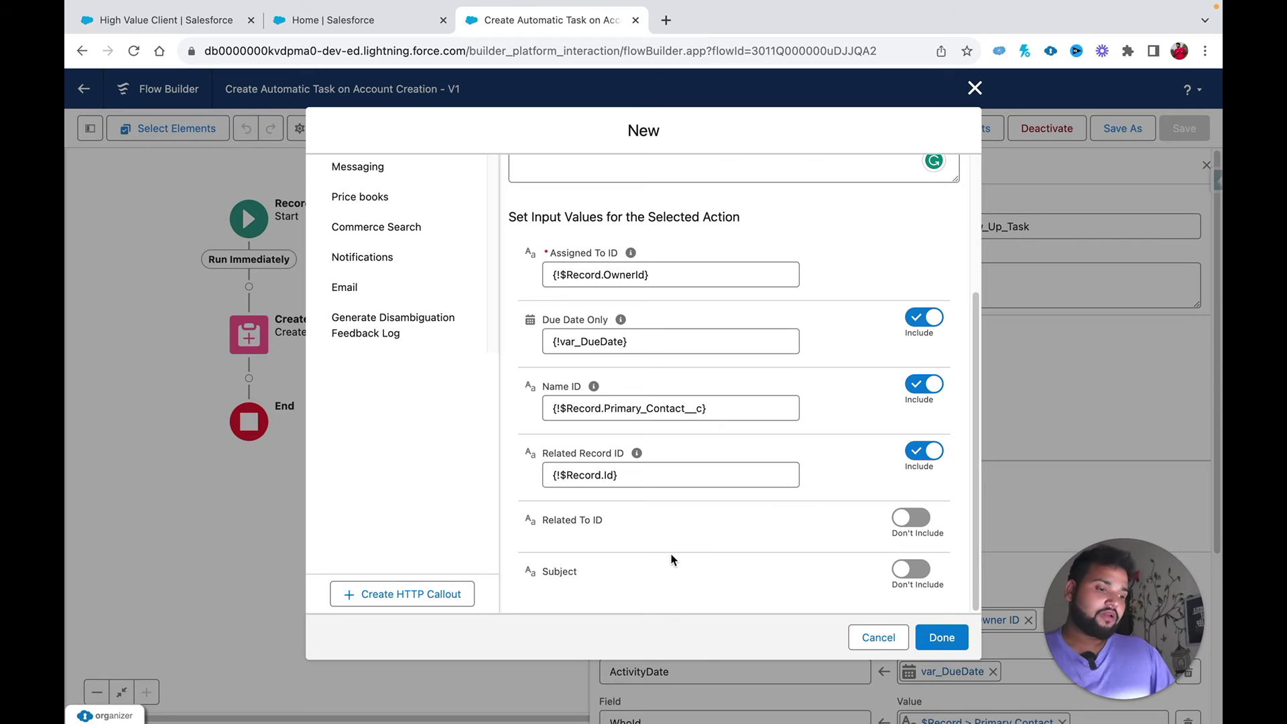
Step: Include the new task's Subject and enter 'High Potential Client' as its text value
left_click(901, 569)
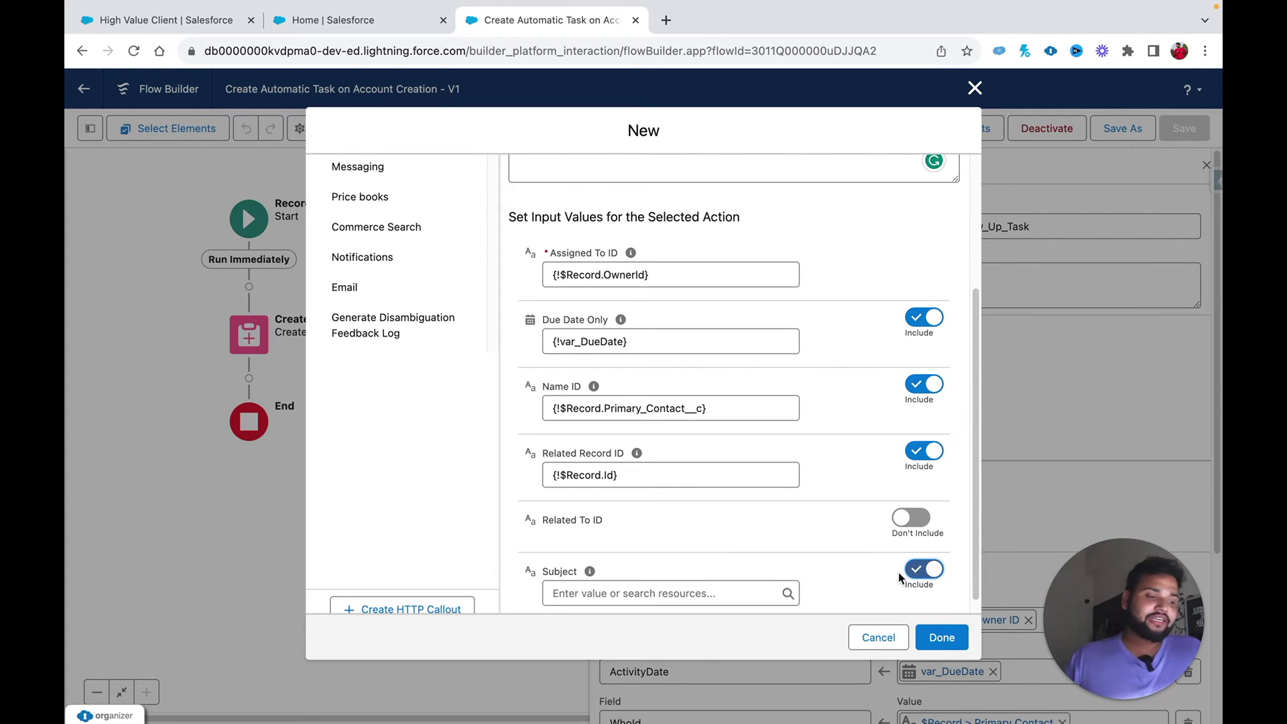
left_click(719, 590)
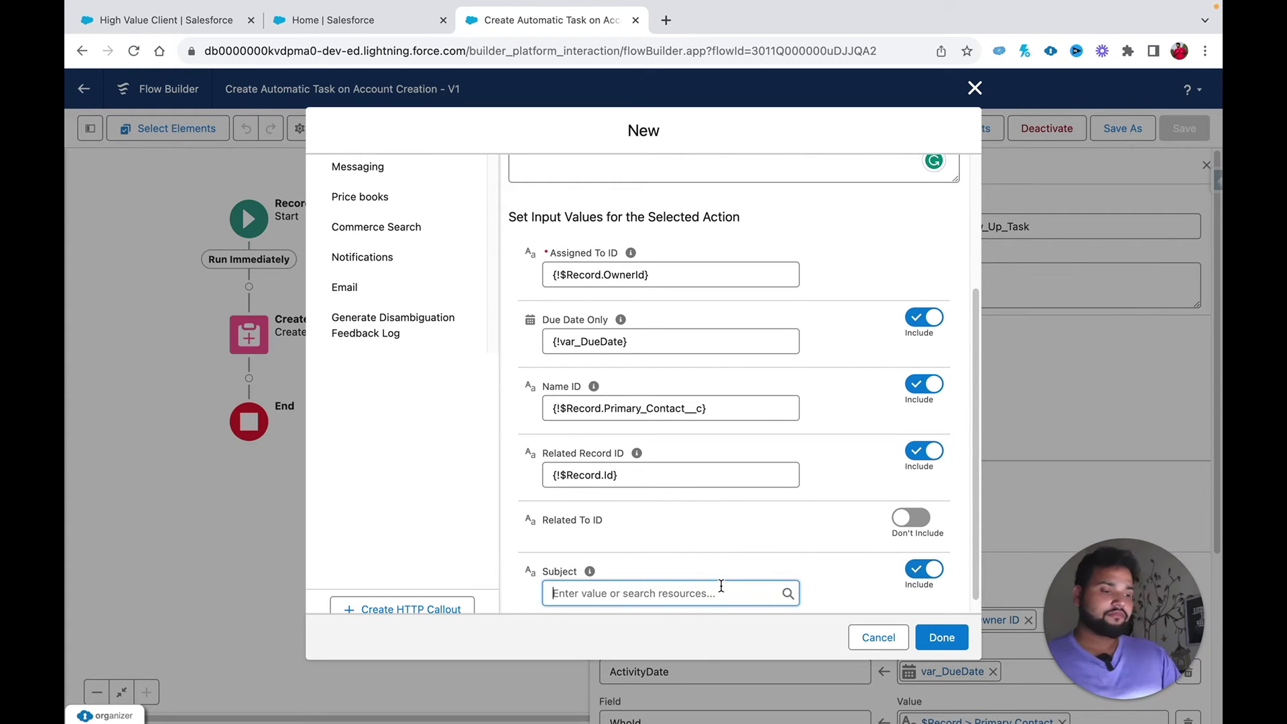
left_click(866, 563)
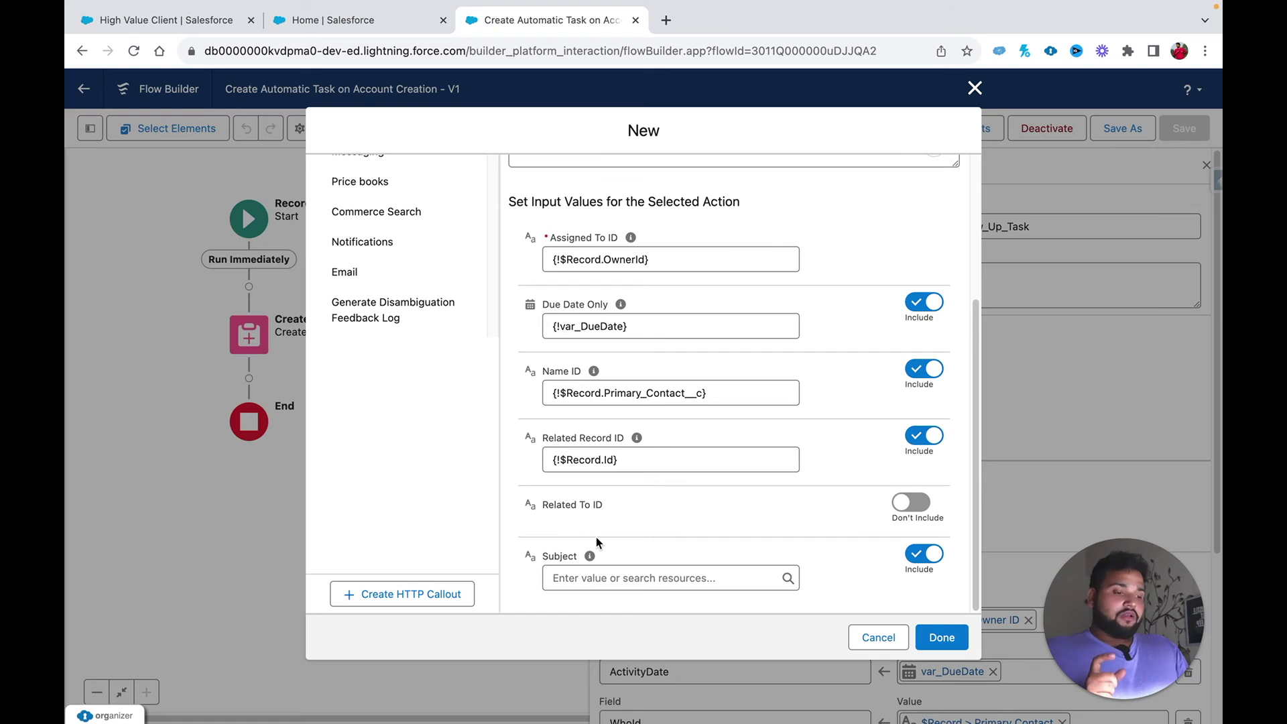
left_click(557, 578)
key("Escape")
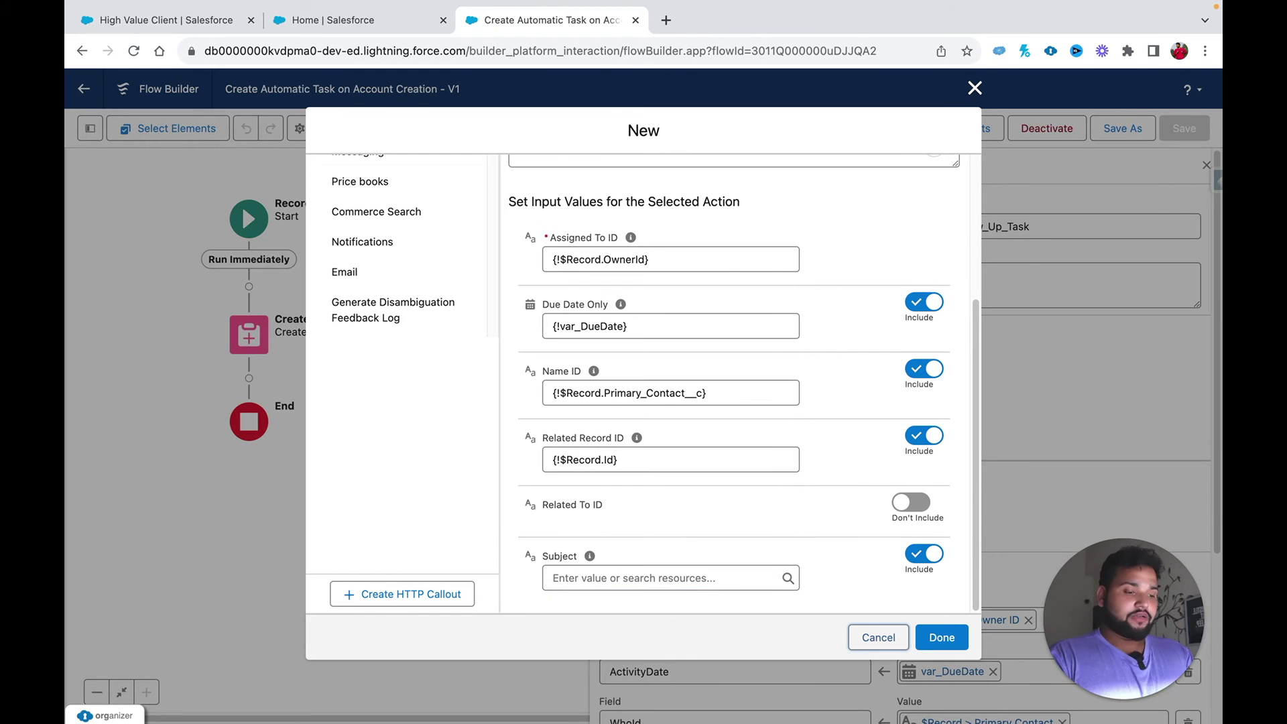
left_click(563, 573)
type("High Pt")
key("BackSpace")
type("otential Client")
left_click(817, 554)
scroll(818, 551, "up", 1)
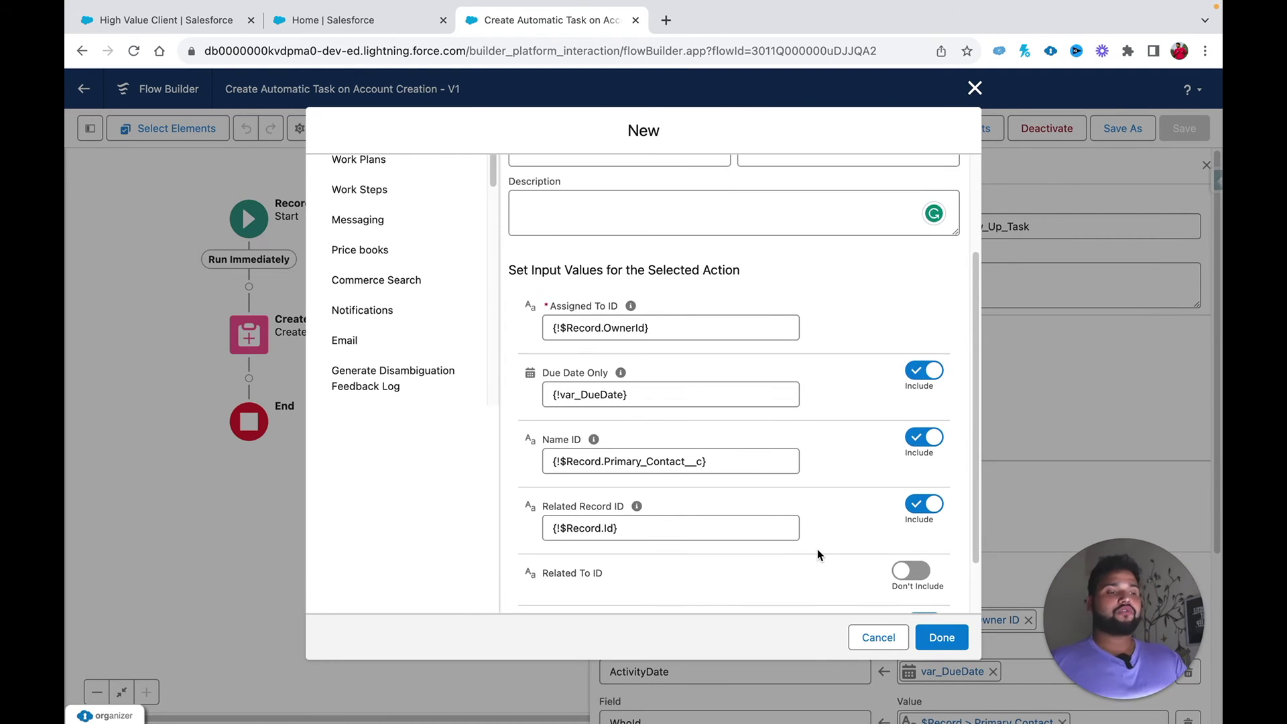
scroll(817, 551, "down", 1)
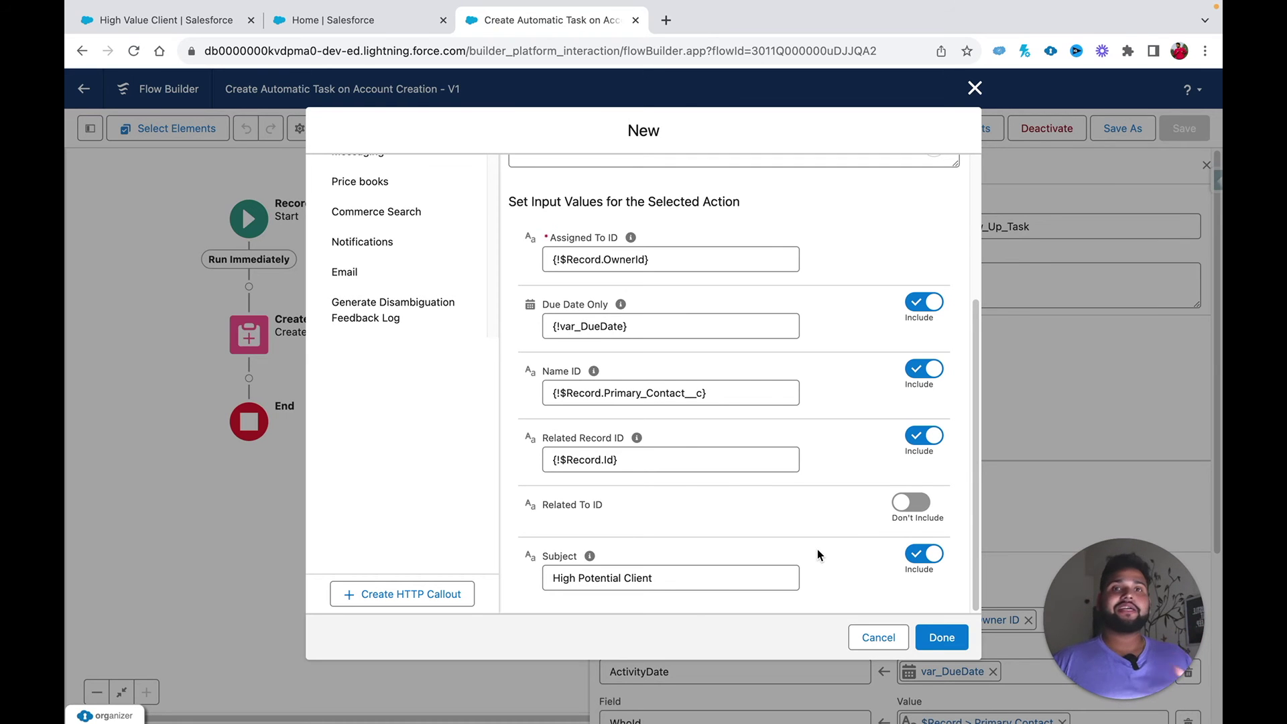
Step: Label the New Task action 'Create Task From Action' and let its API name fill in
left_click(952, 642)
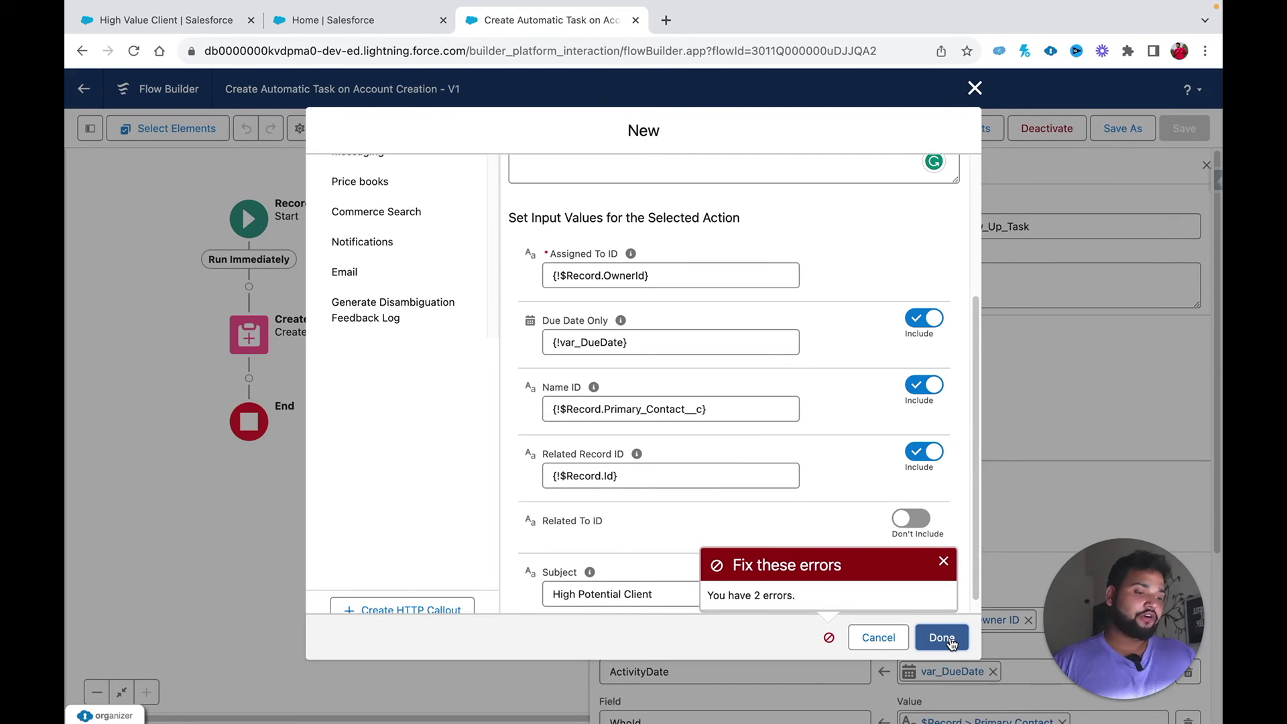
scroll(739, 441, "up", 3)
left_click(582, 291)
type("Create")
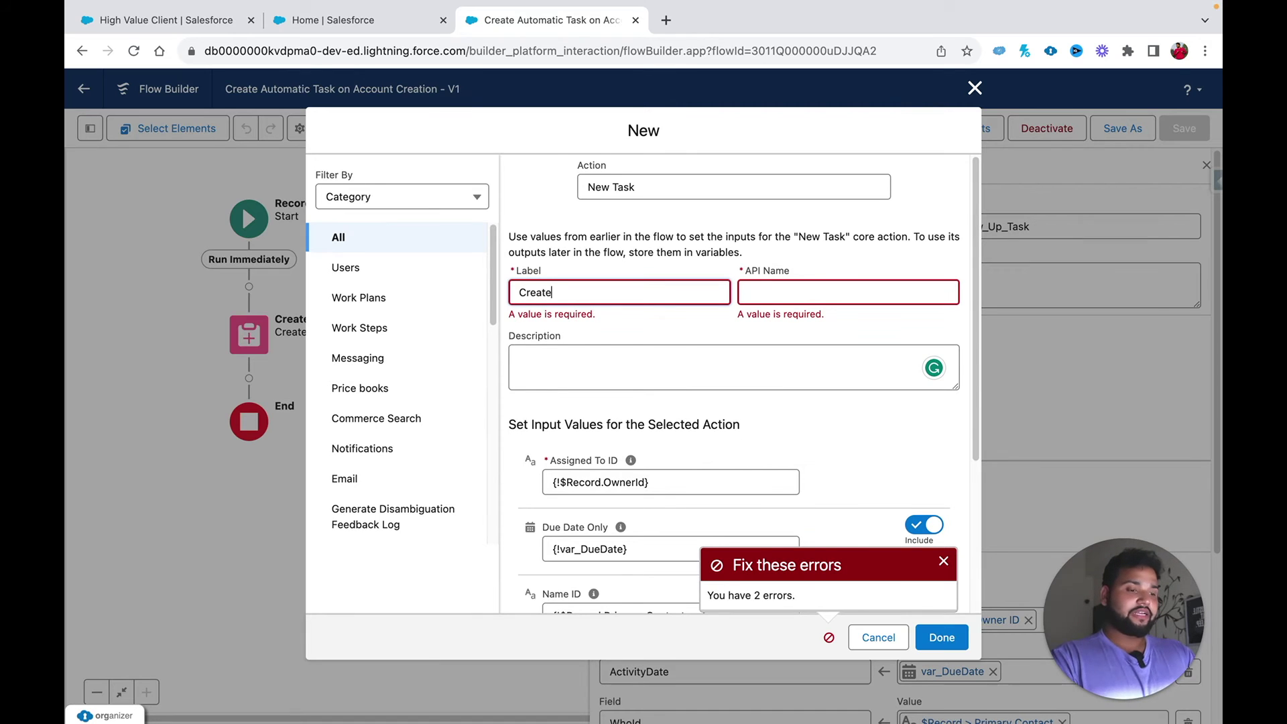
type(" Task")
type(" FORE")
key("BackSpace")
key("BackSpace")
key("BackSpace")
type("rom Action")
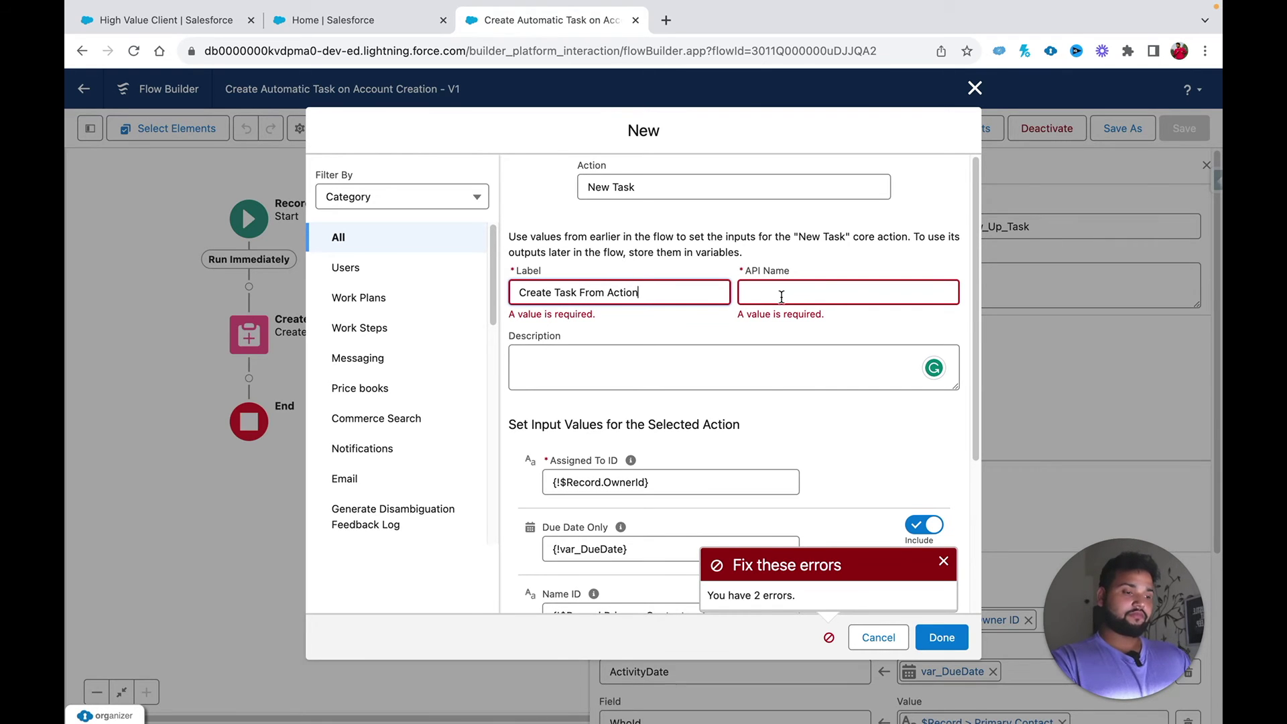
left_click(781, 297)
scroll(678, 553, "down", 5)
Step: Extend the subject to 'High Potential Client from Action' and add the action to the flow
left_click(662, 576)
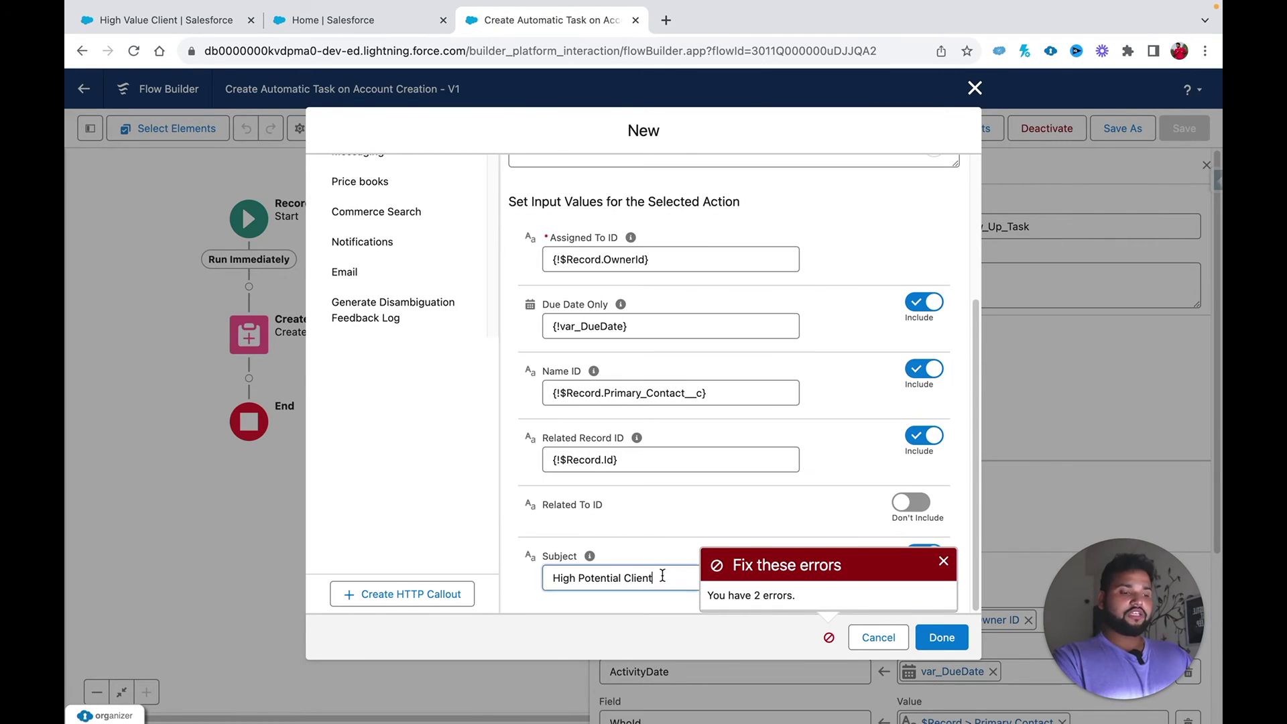
type("from")
key("BackSpace")
key("BackSpace")
type("M")
key("BackSpace")
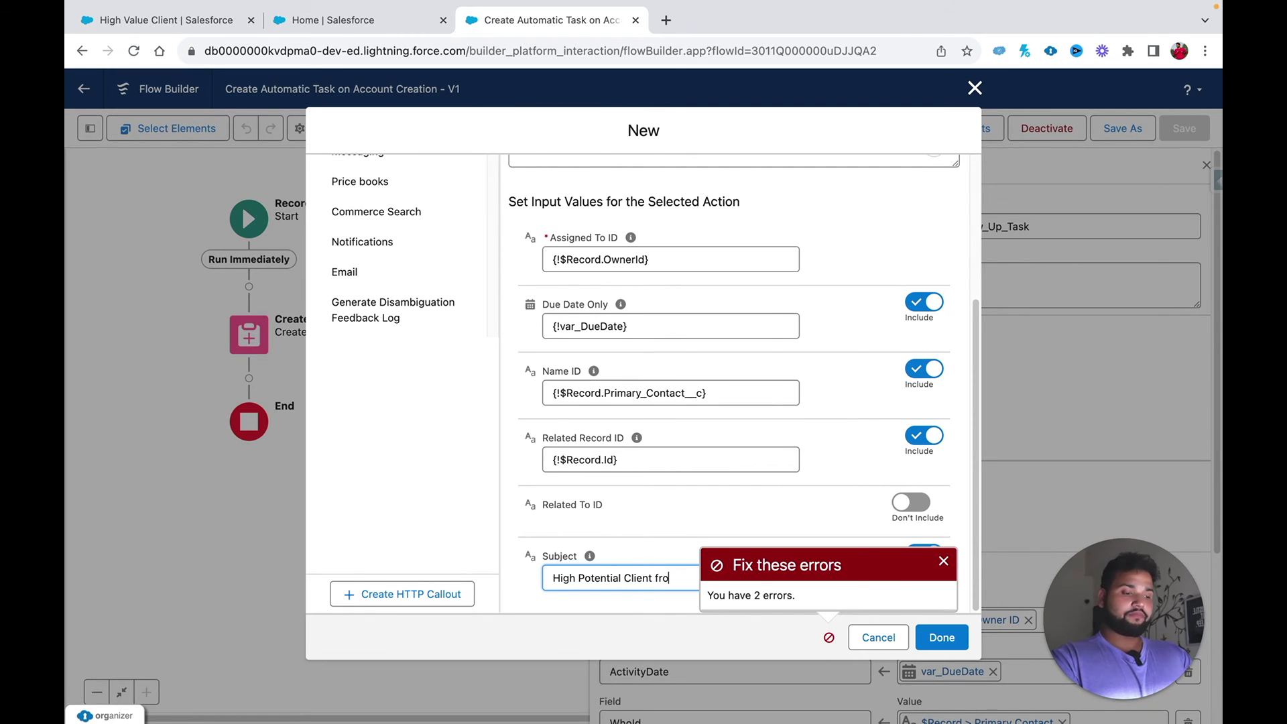
type("m Acti")
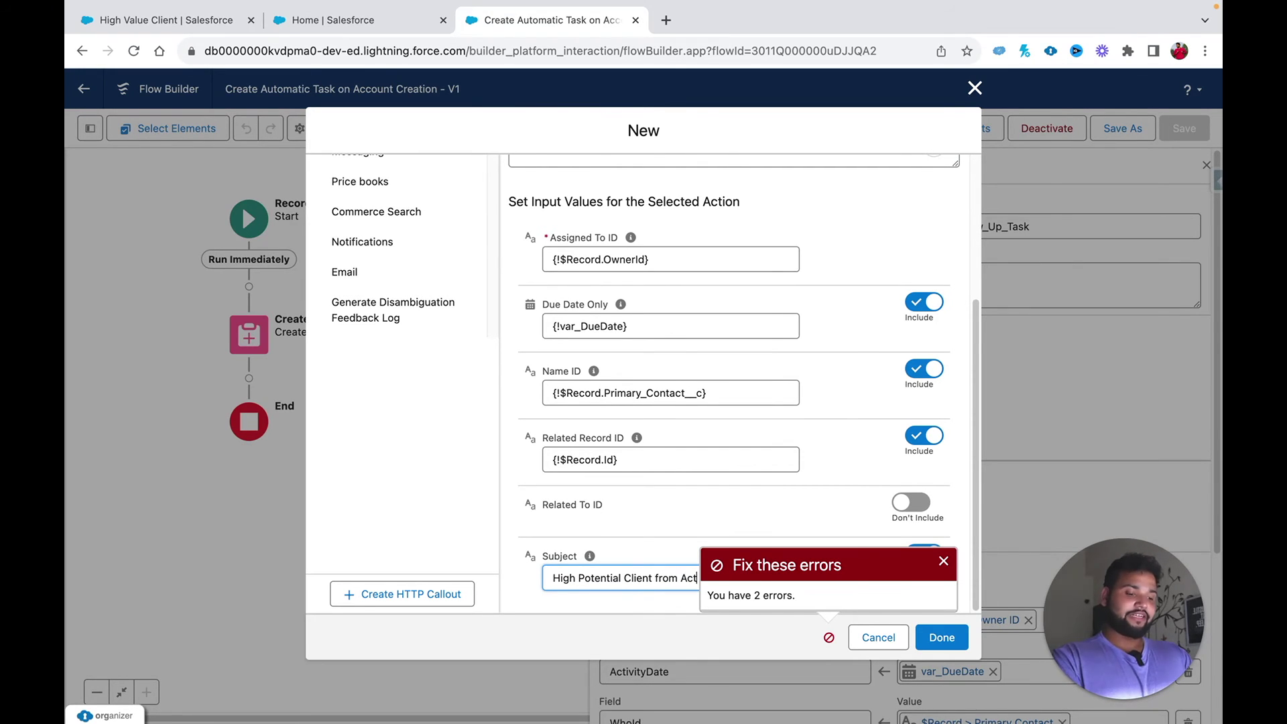
left_click(944, 561)
scroll(920, 581, "up", 5)
scroll(721, 590, "down", 5)
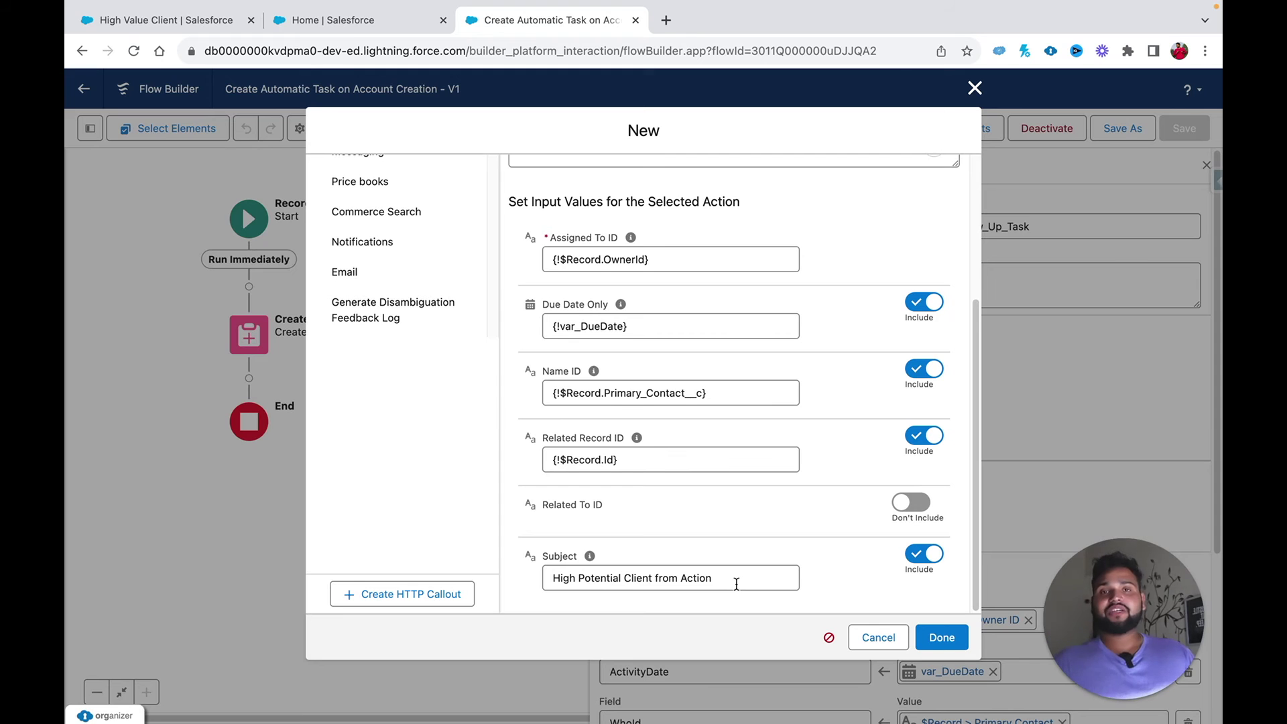
left_click(941, 636)
scroll(878, 580, "down", 4)
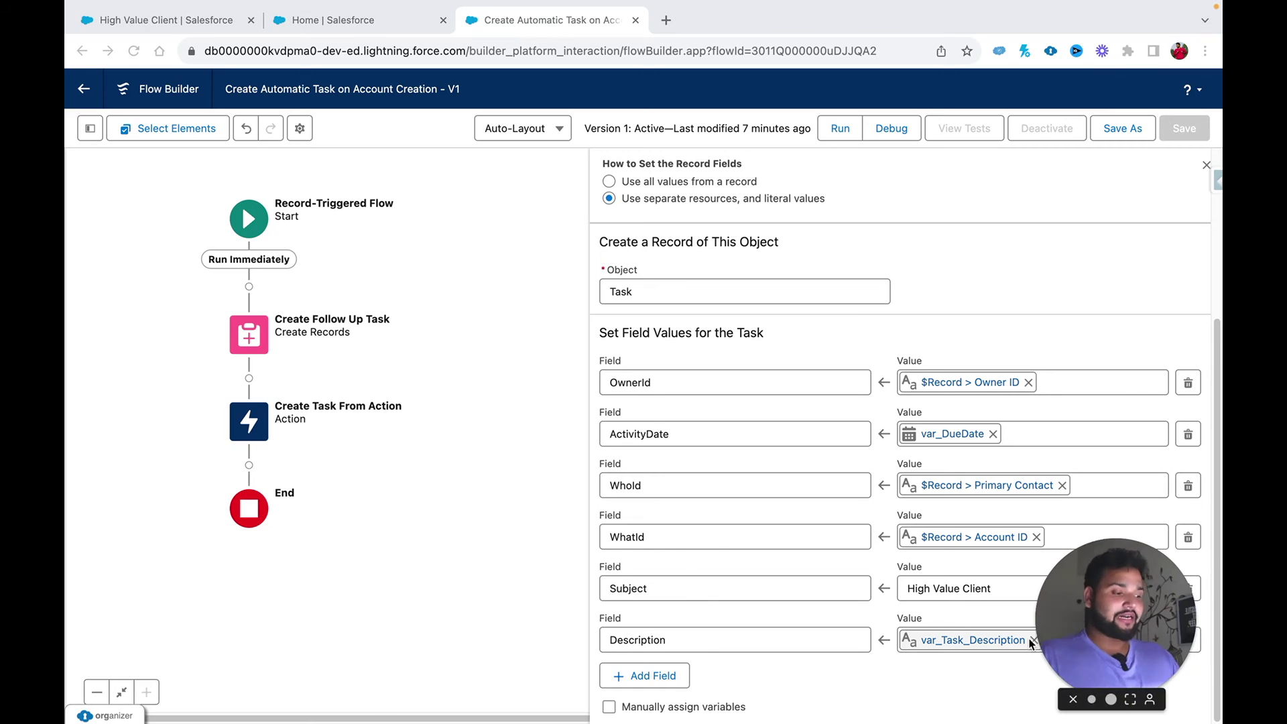
Step: Add a Priority field with value High to the Create Follow Up Task records
left_click(256, 336)
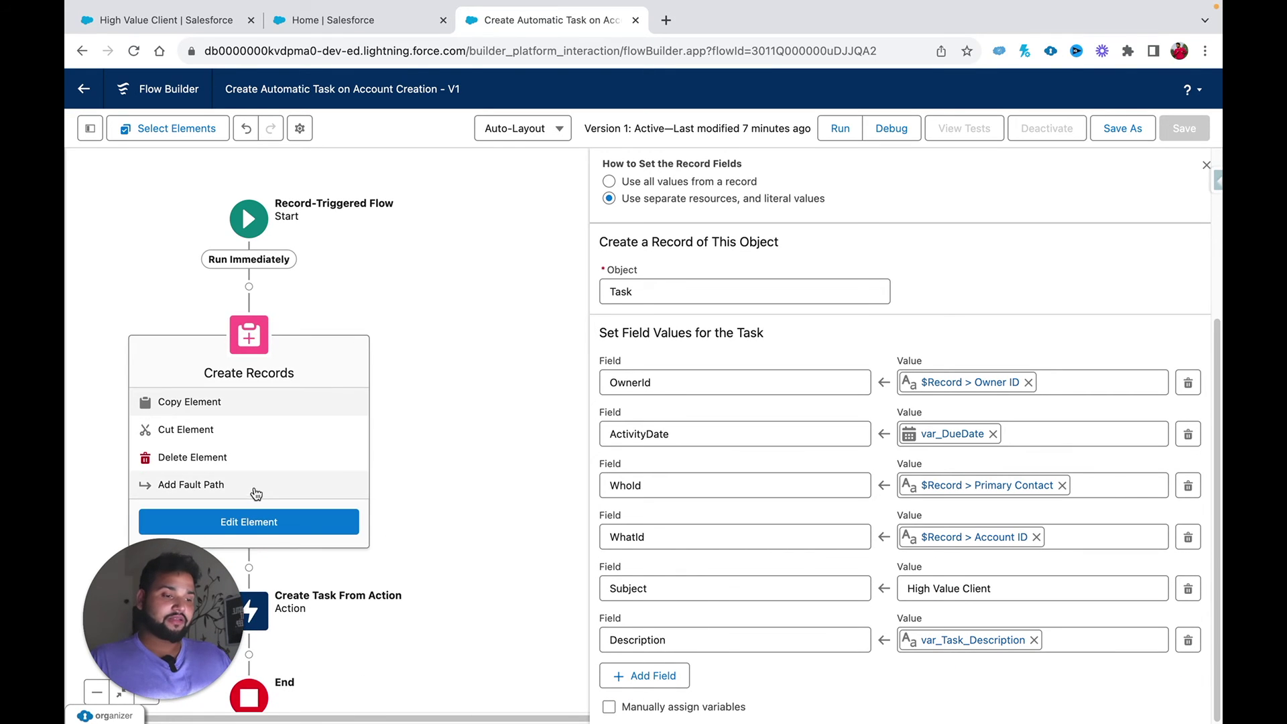
left_click(611, 611)
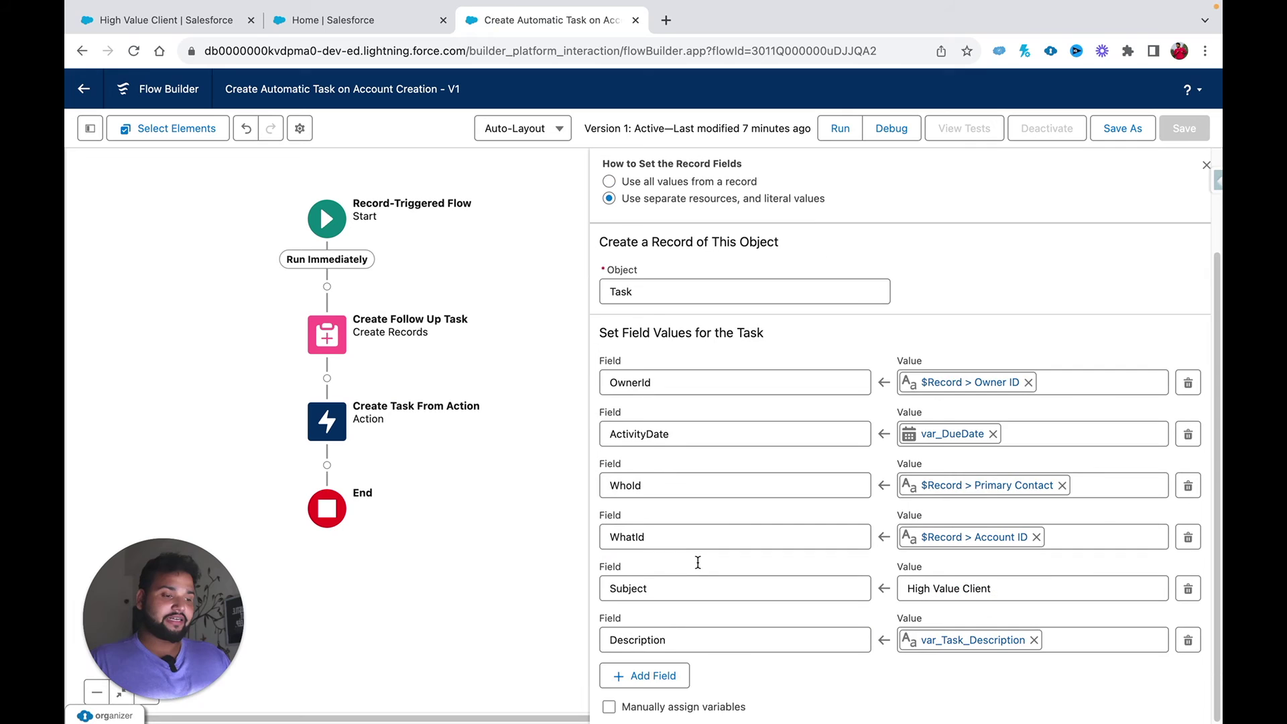
left_click(654, 675)
scroll(650, 679, "down", 1)
left_click(647, 624)
type("prio")
left_click(651, 587)
left_click(936, 624)
type("Hi")
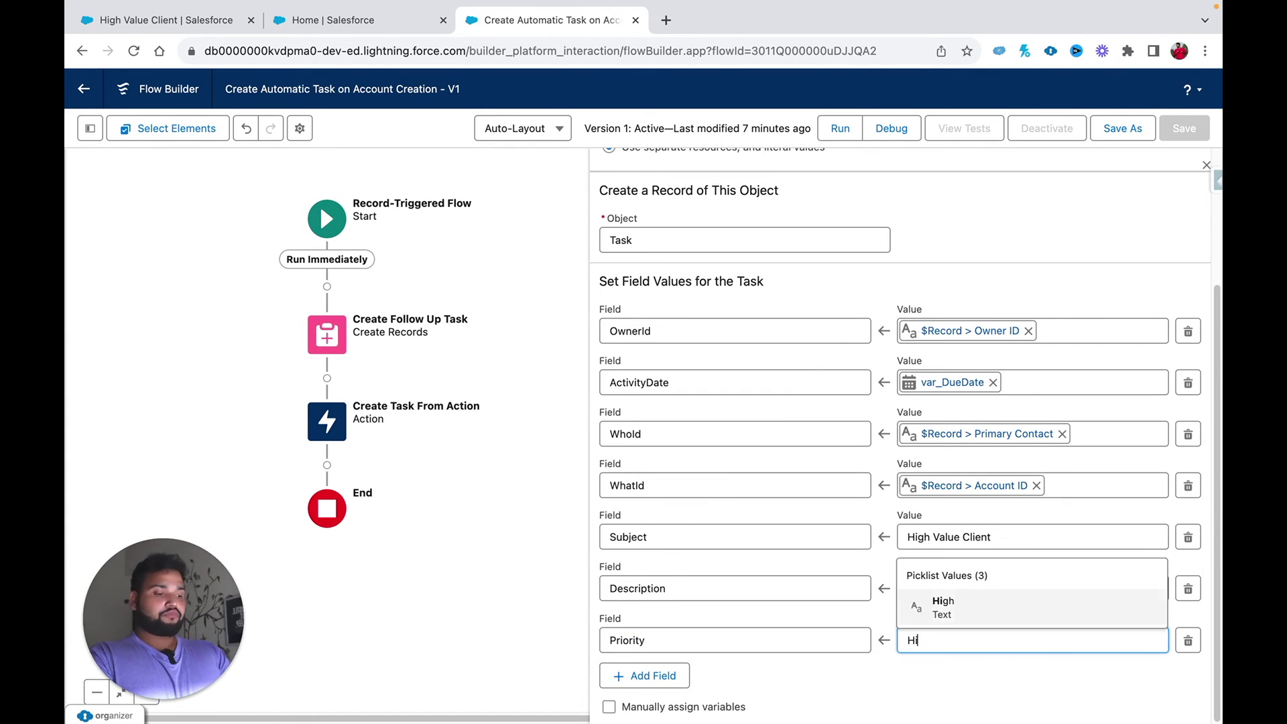
left_click(1020, 599)
left_click(935, 674)
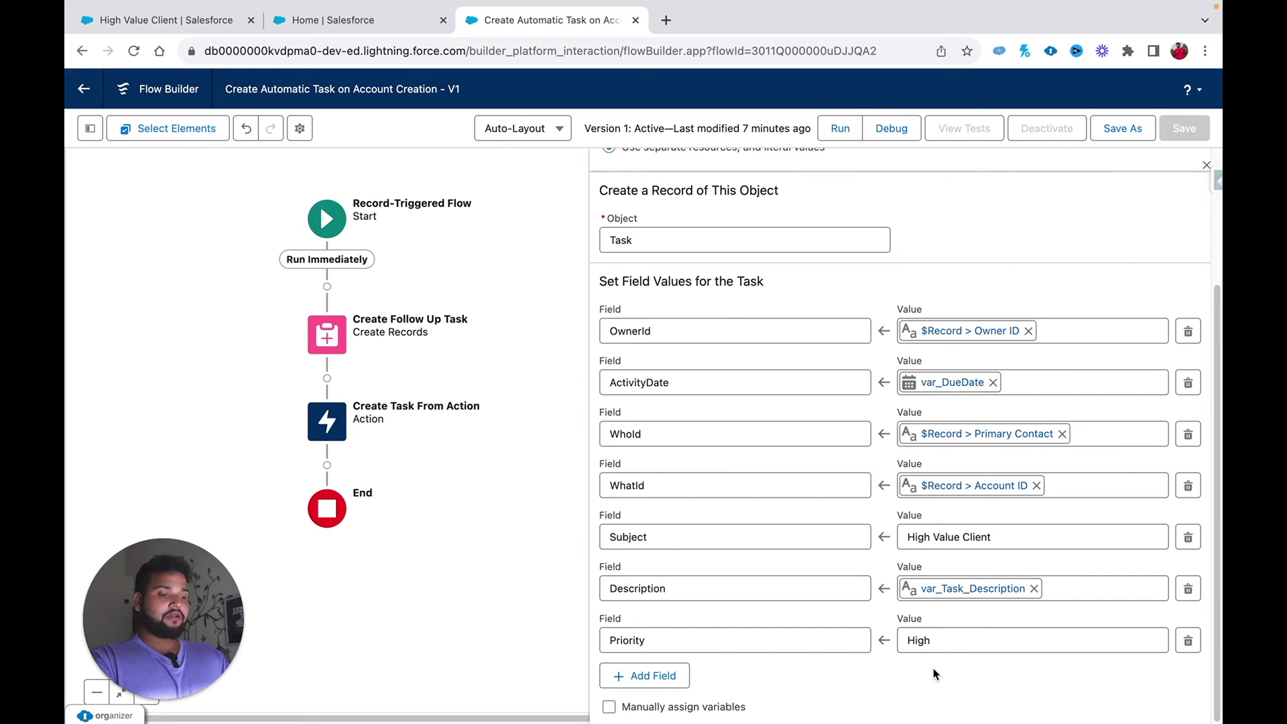
Step: Save the flow as a new version and activate it as Version 2
left_click(1114, 130)
left_click(939, 513)
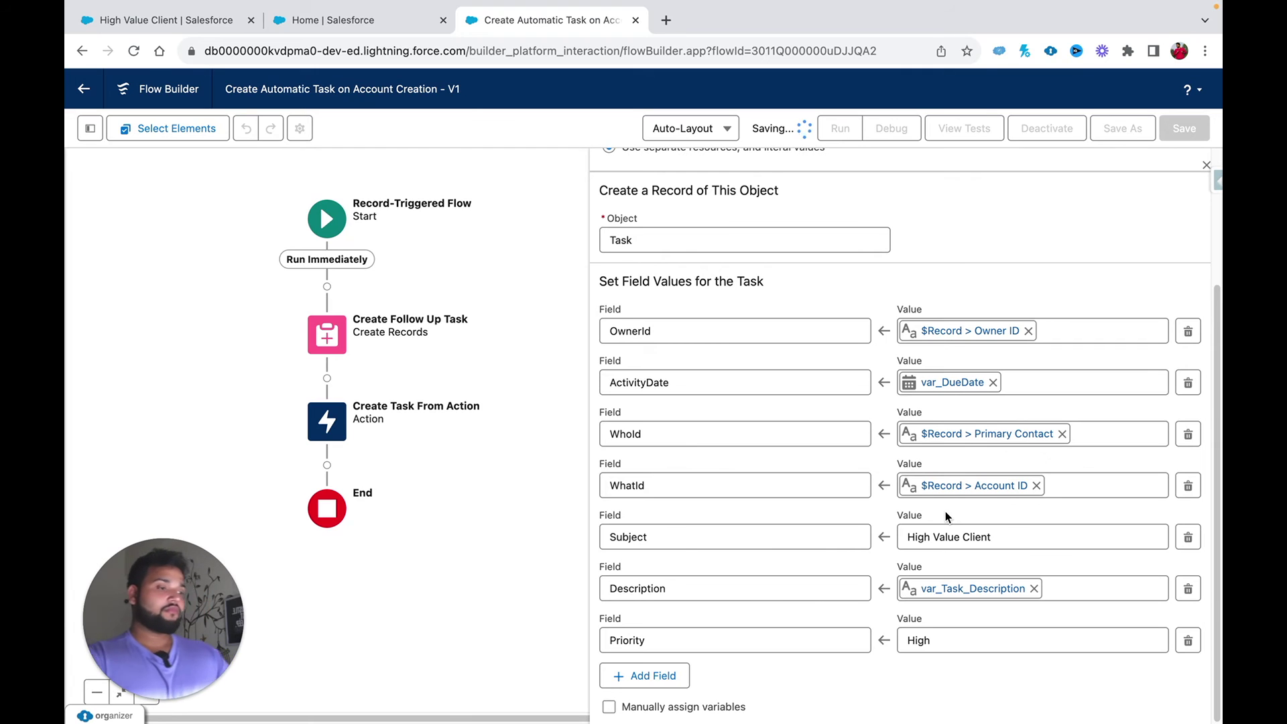
left_click(1044, 134)
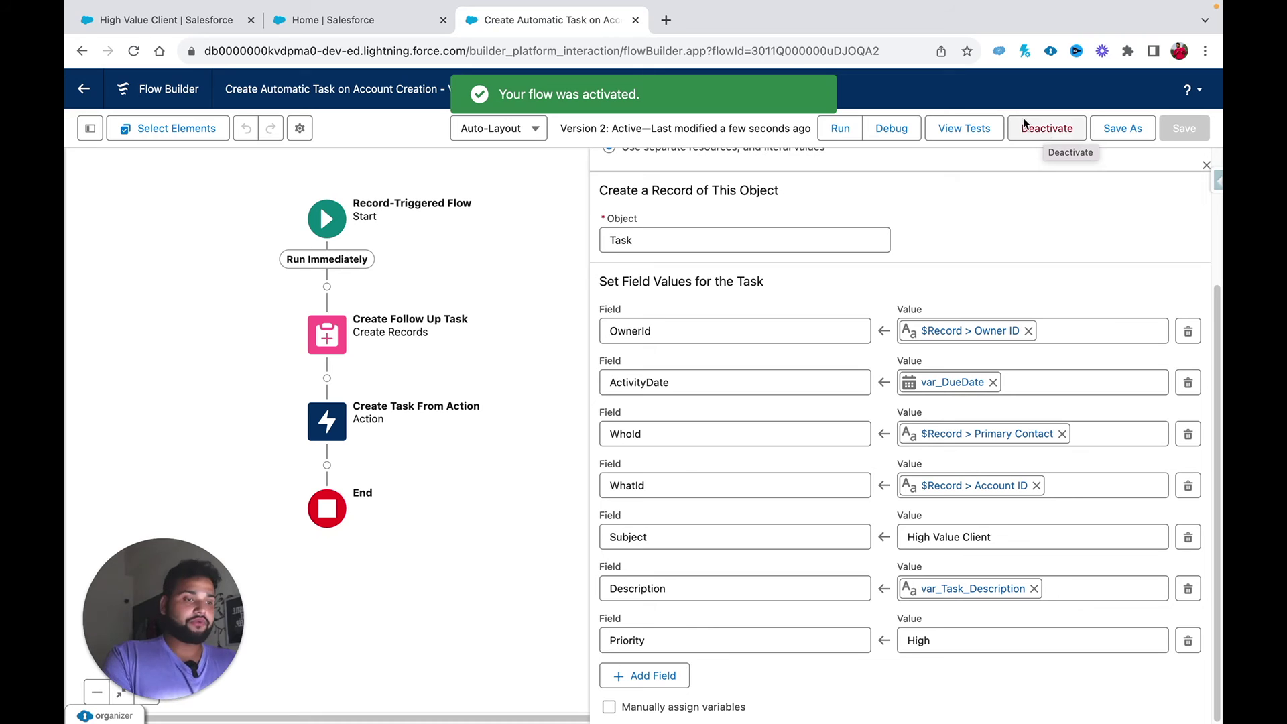
left_click(373, 23)
Step: Start a new account from the Accounts list named 'Show Your Work Publication'
left_click(189, 27)
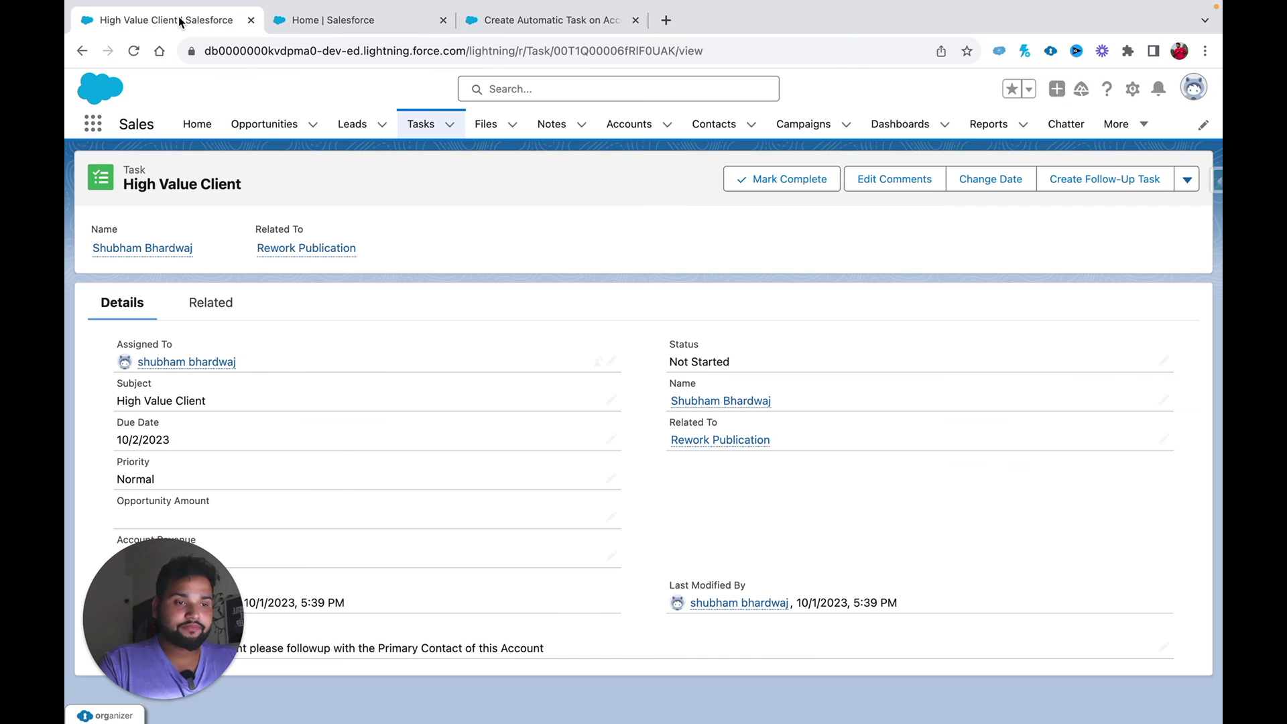
left_click_drag(864, 590, 1194, 597)
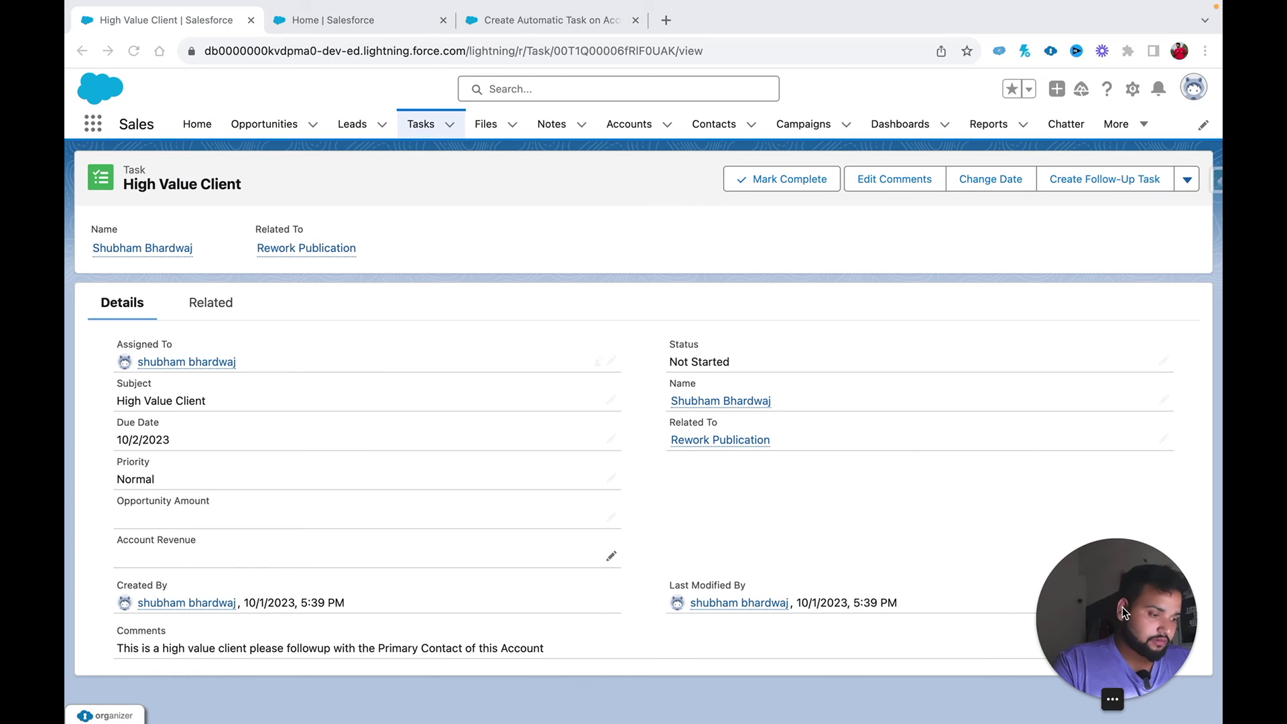
left_click(630, 125)
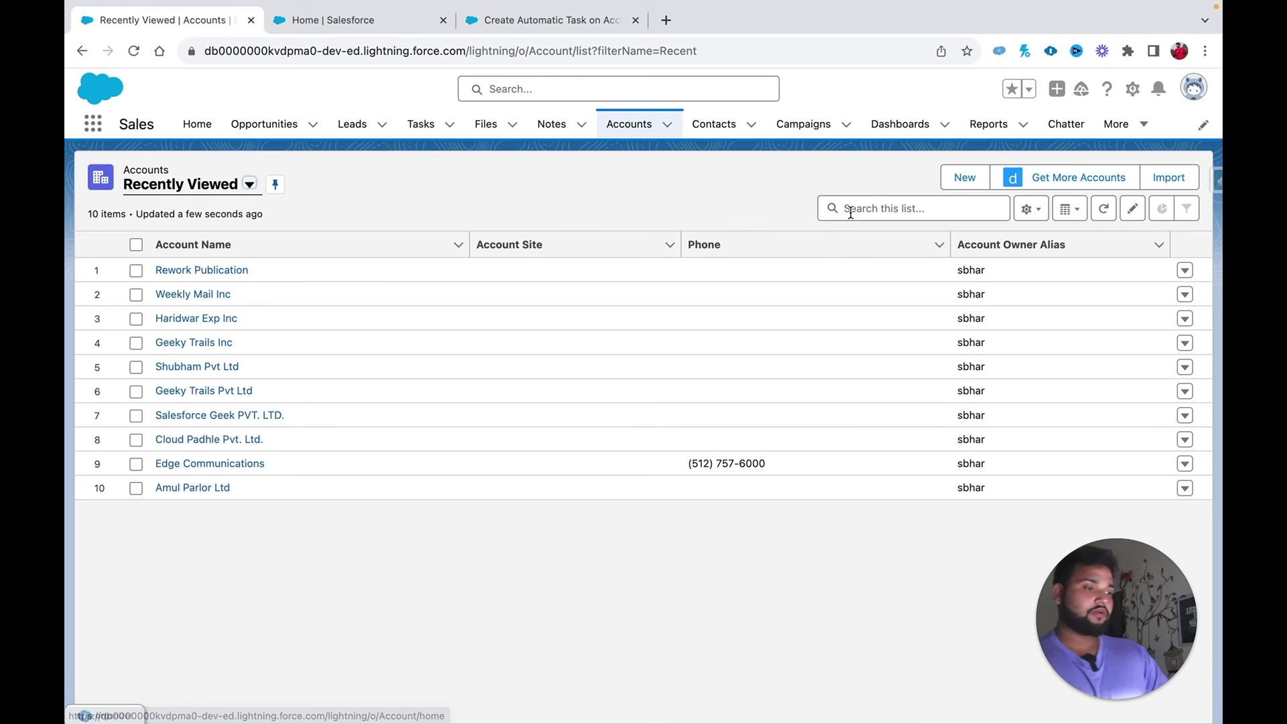
left_click(954, 180)
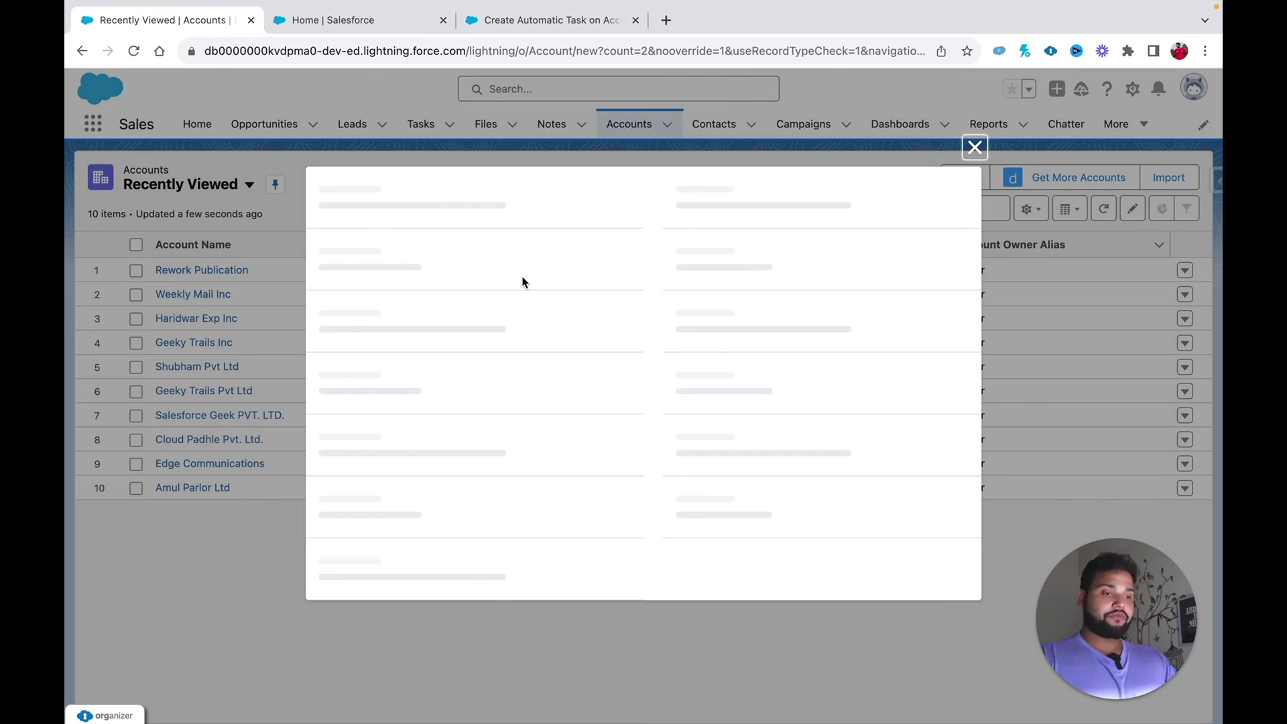
left_click(400, 310)
type("Show T")
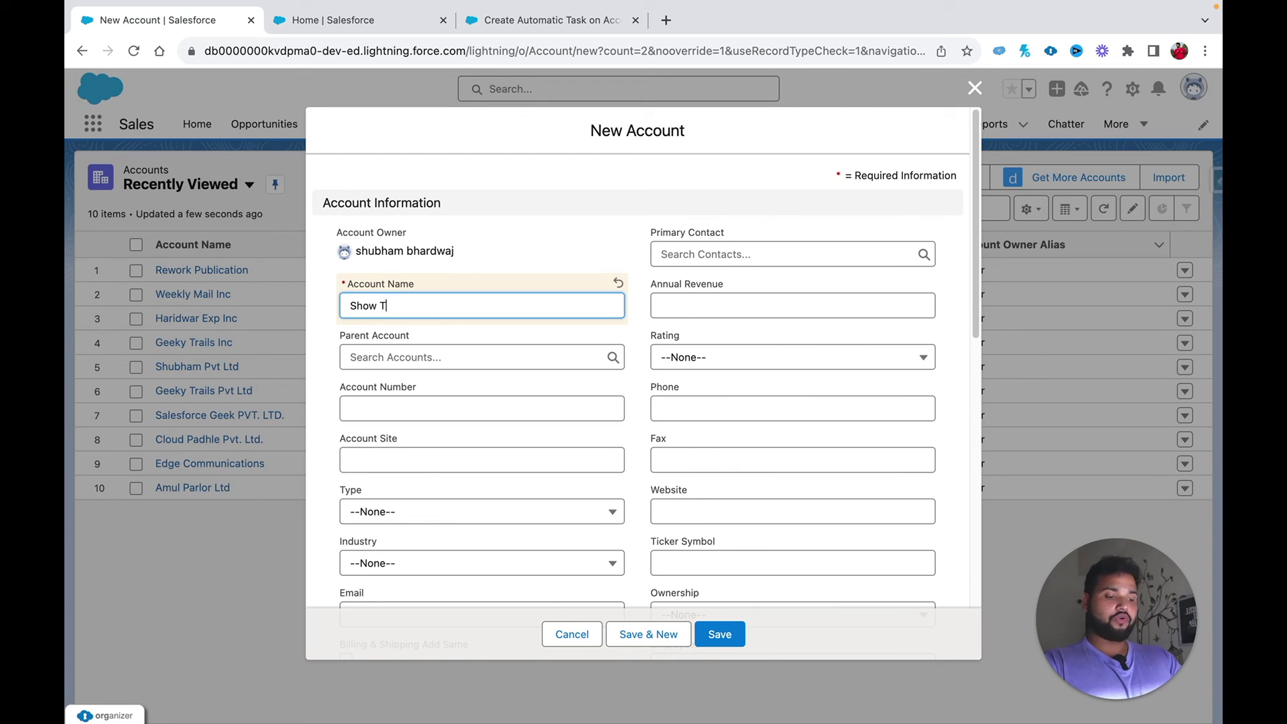
key("BackSpace")
type("Your W")
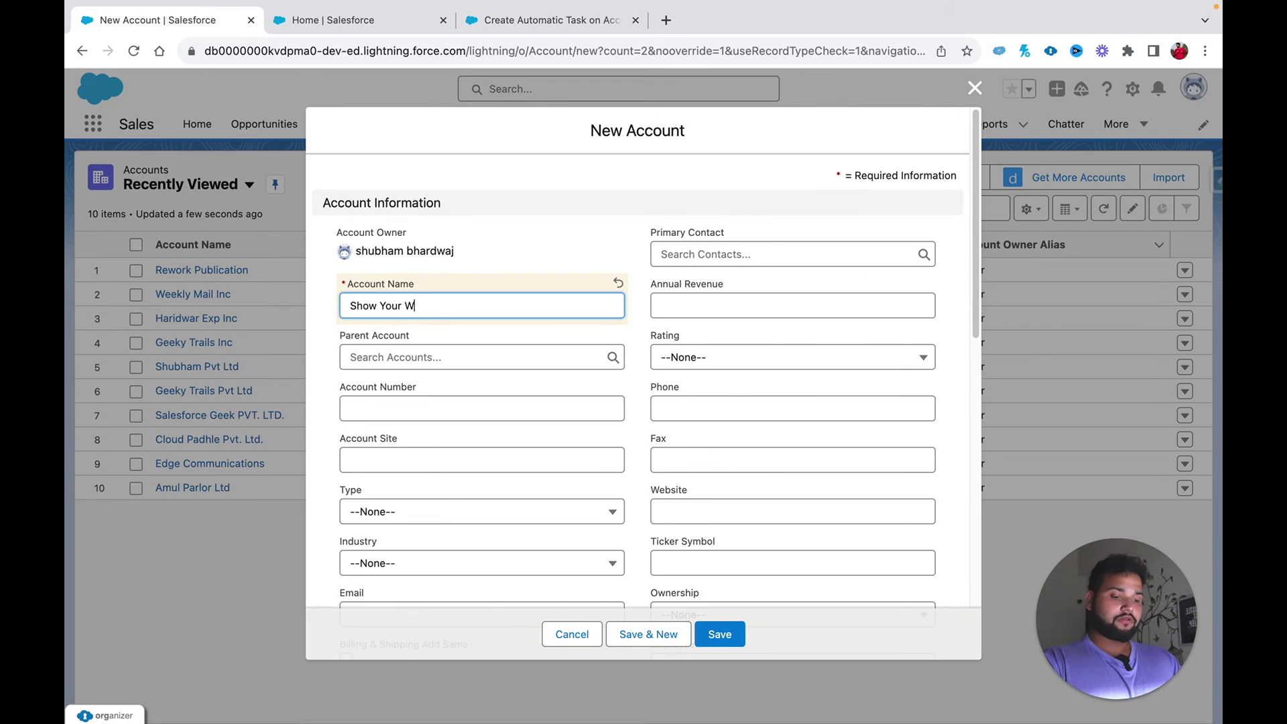
type("ork Pub")
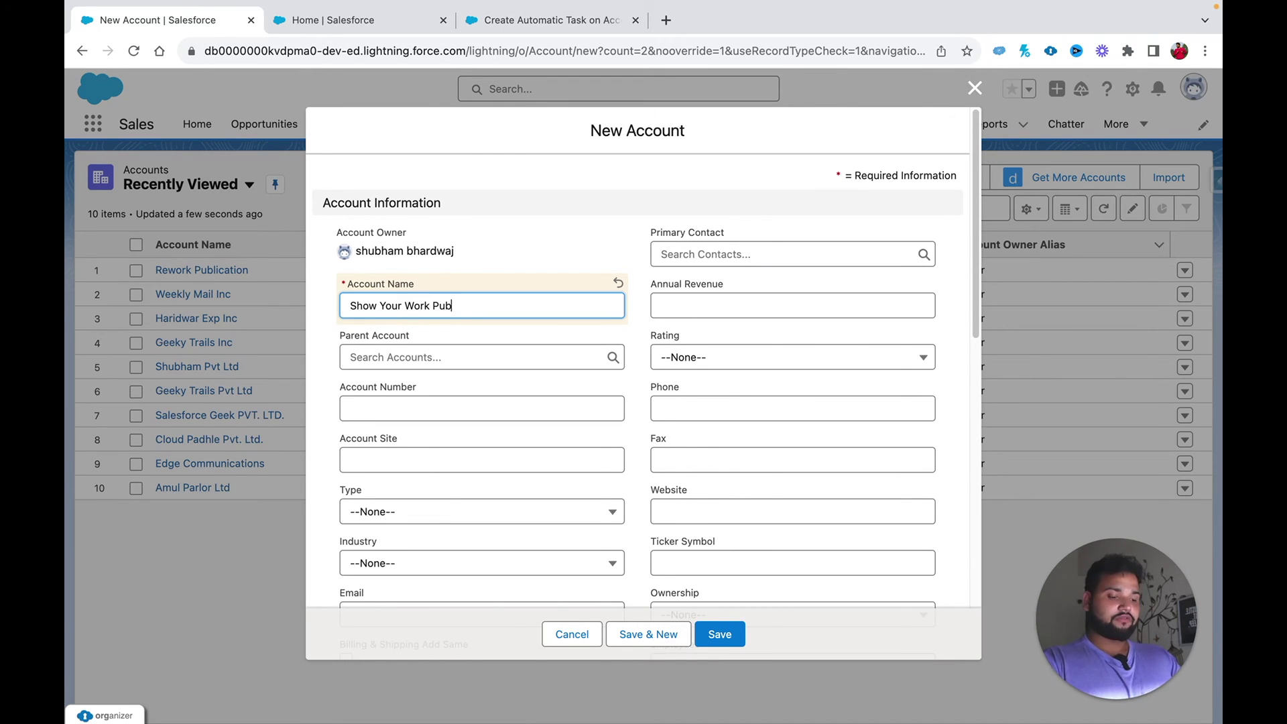
type("lication")
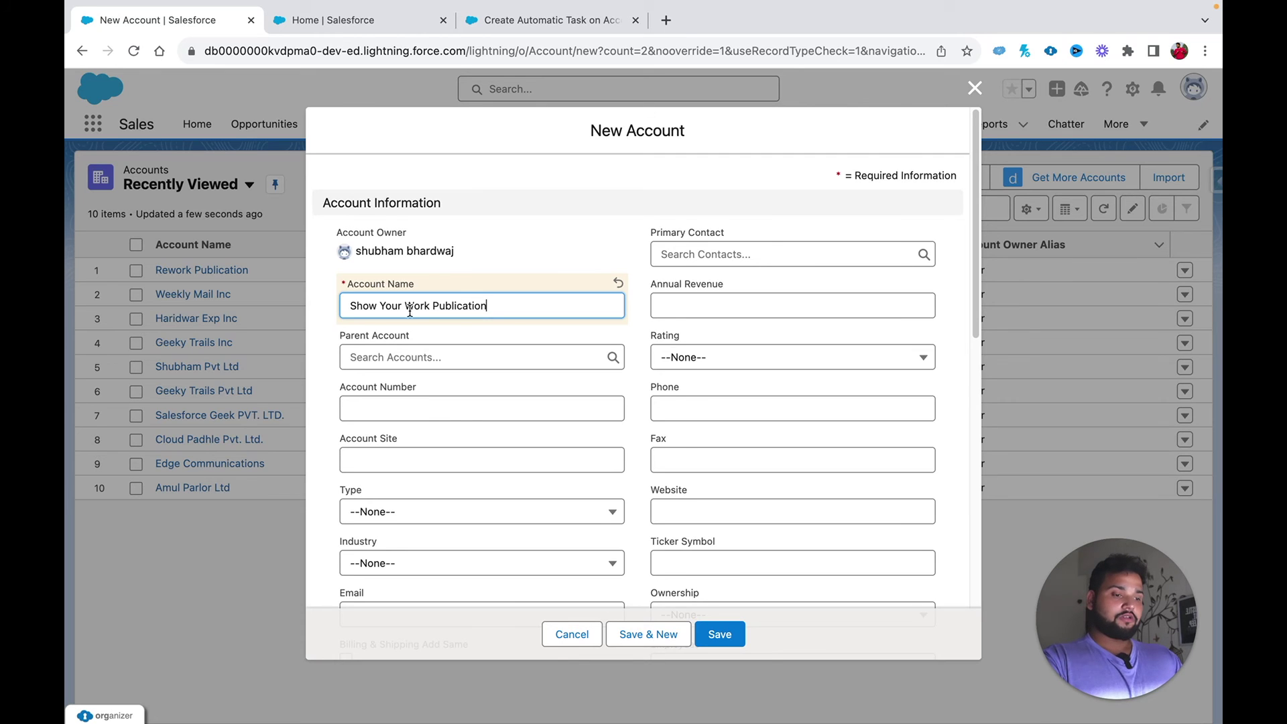
Step: Pick a recent contact as Primary Contact and set Annual Revenue to 700000
left_click(682, 255)
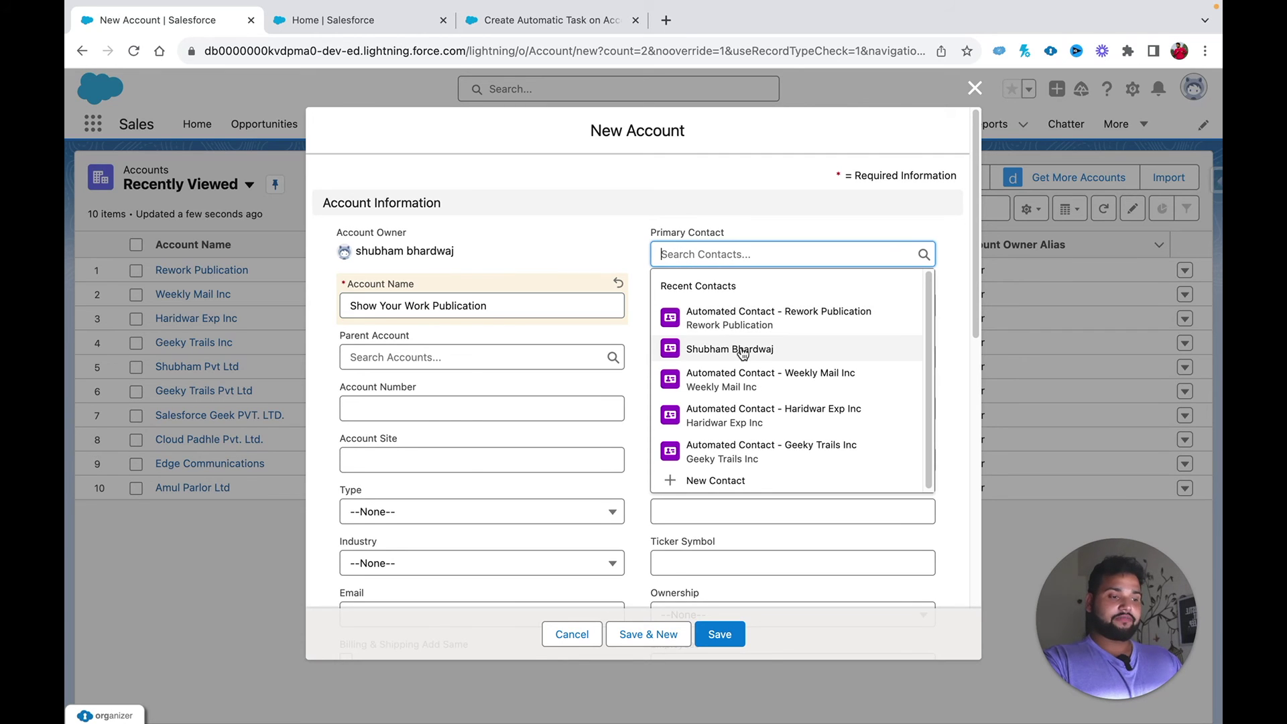
left_click(742, 348)
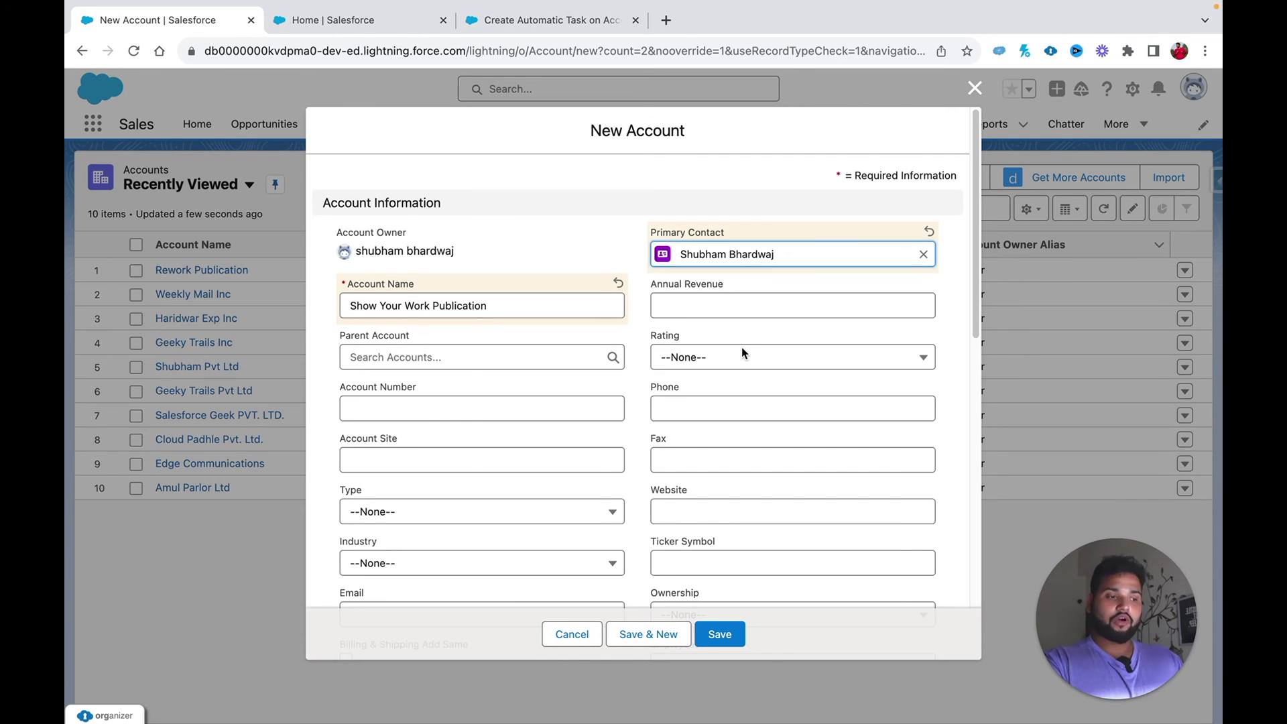
scroll(573, 250, "down", 3)
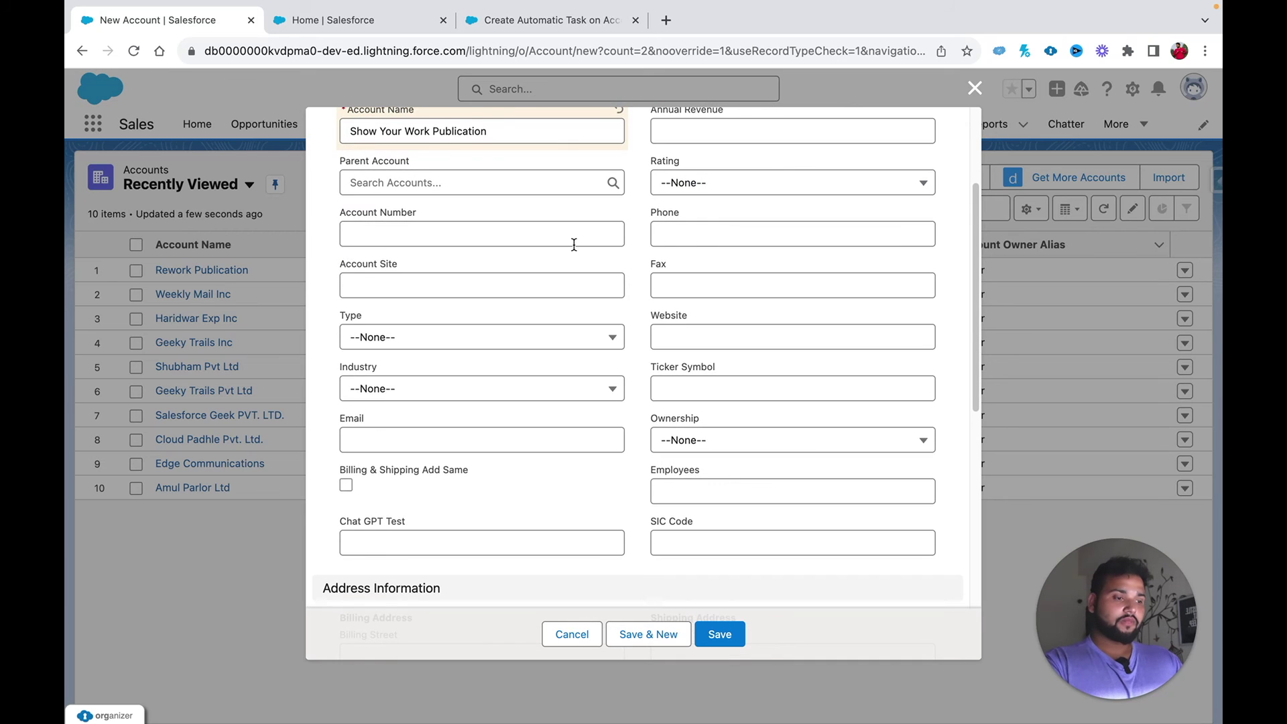
scroll(573, 248, "down", 3)
scroll(574, 245, "up", 4)
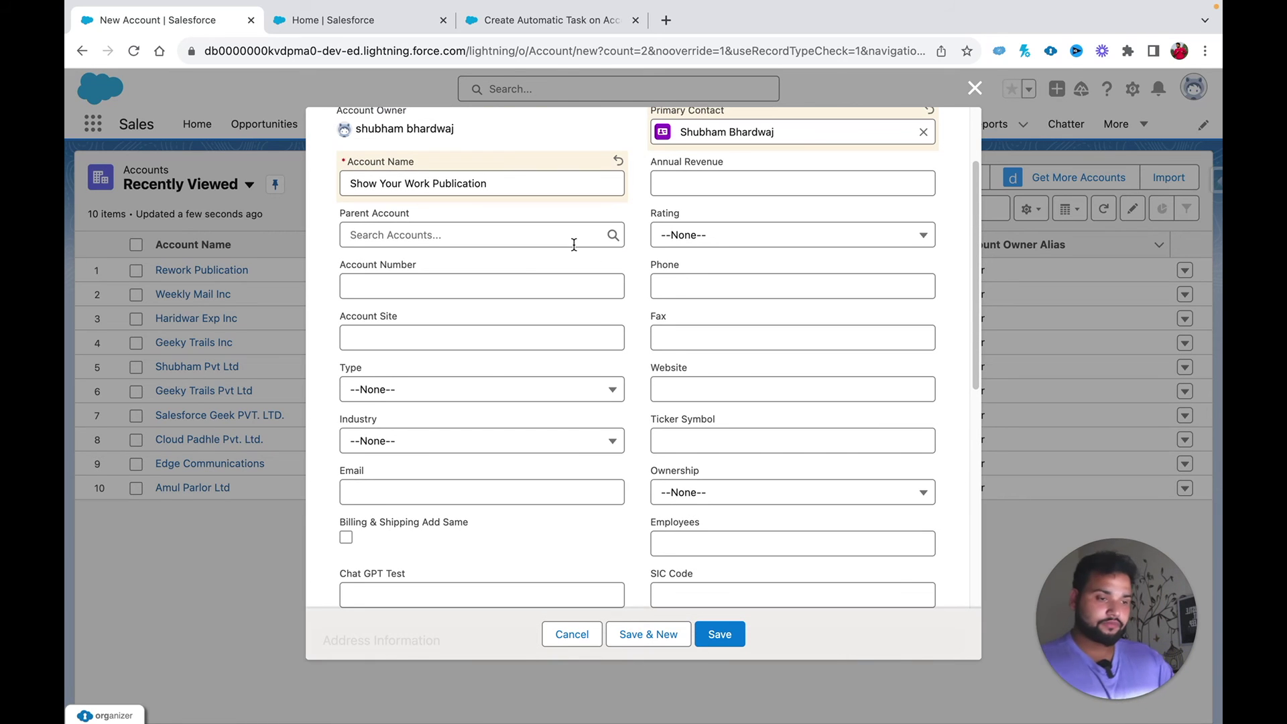
left_click(684, 187)
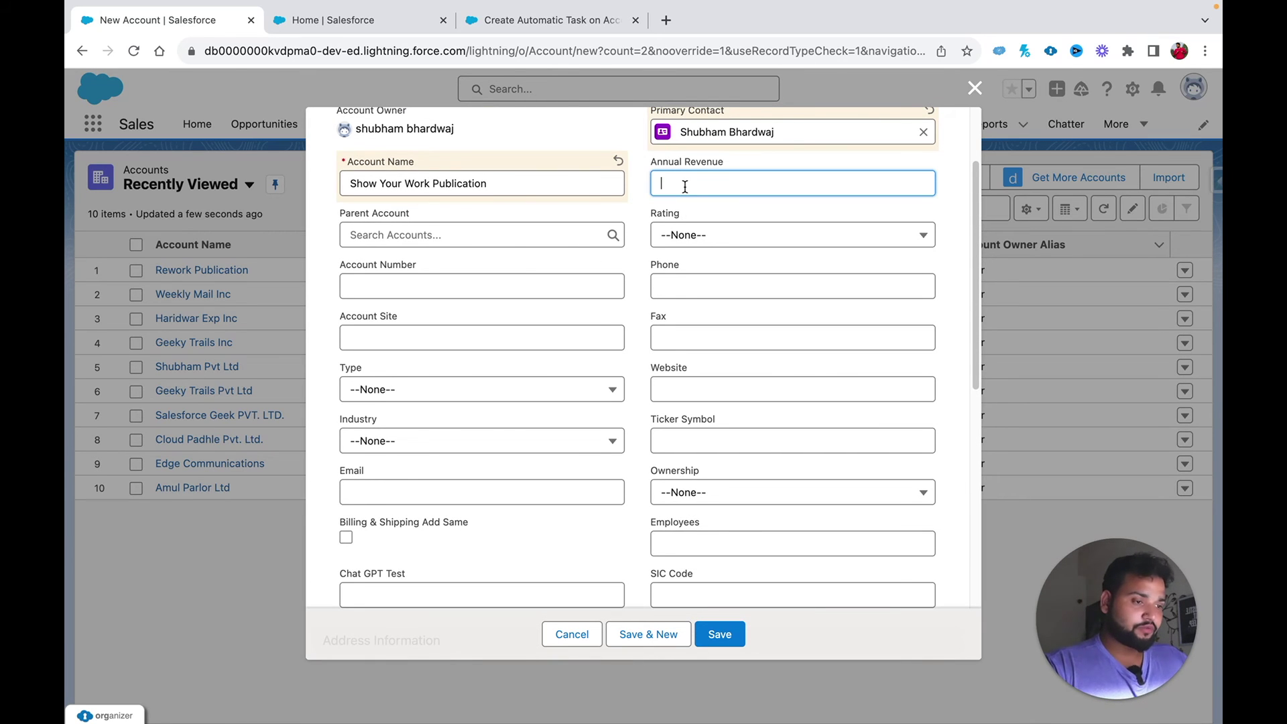
type("700000")
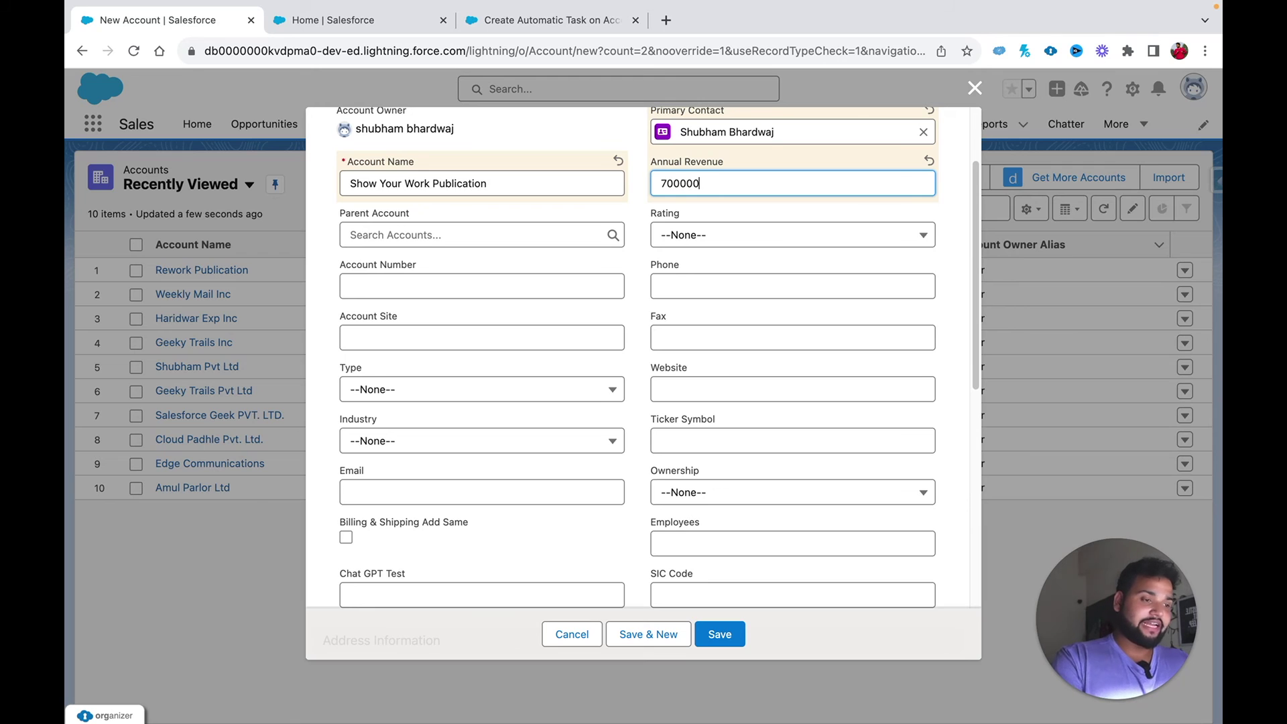
left_click(752, 221)
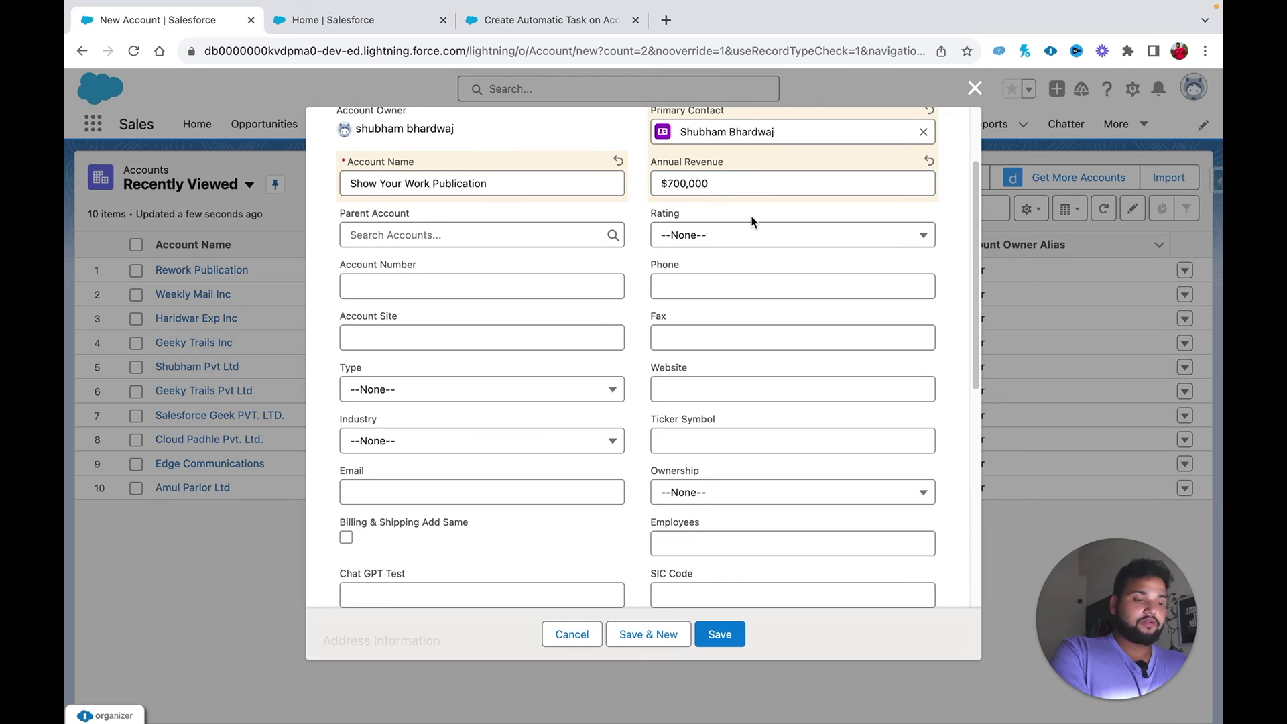
scroll(752, 221, "up", 3)
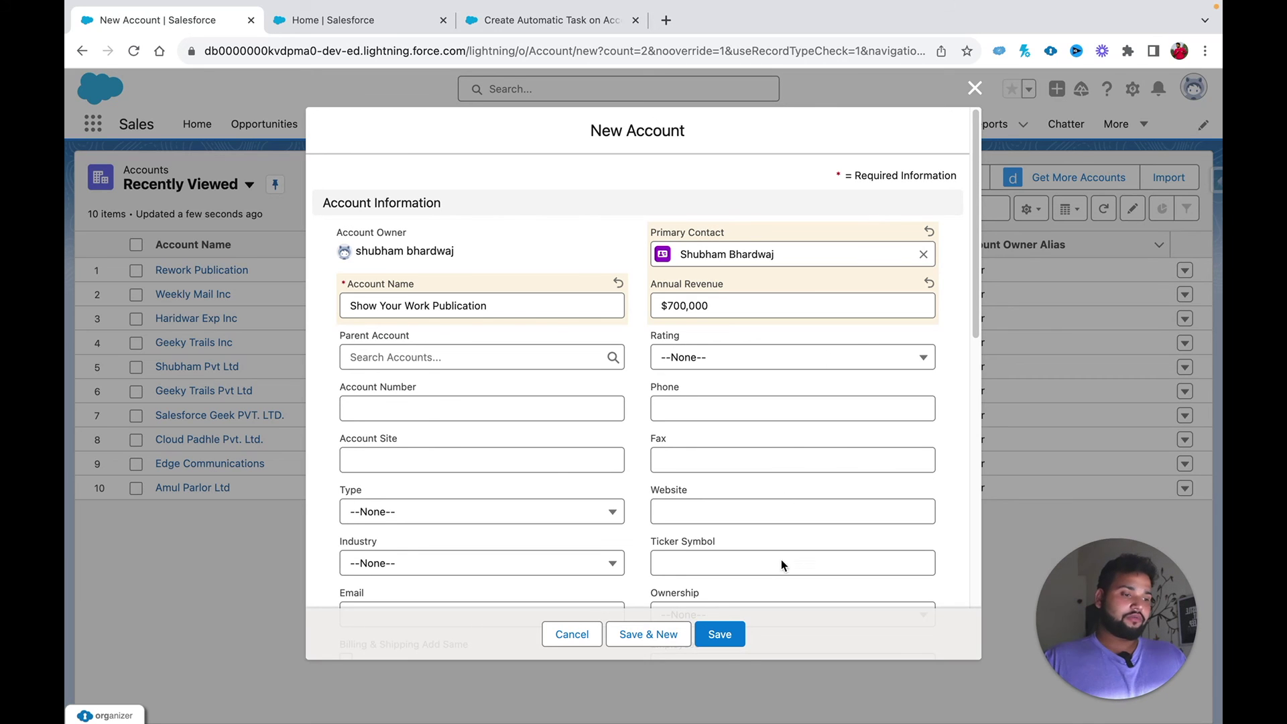
Step: Save the account, open its auto-created High Value Client task, and return to Flow Builder
left_click(726, 638)
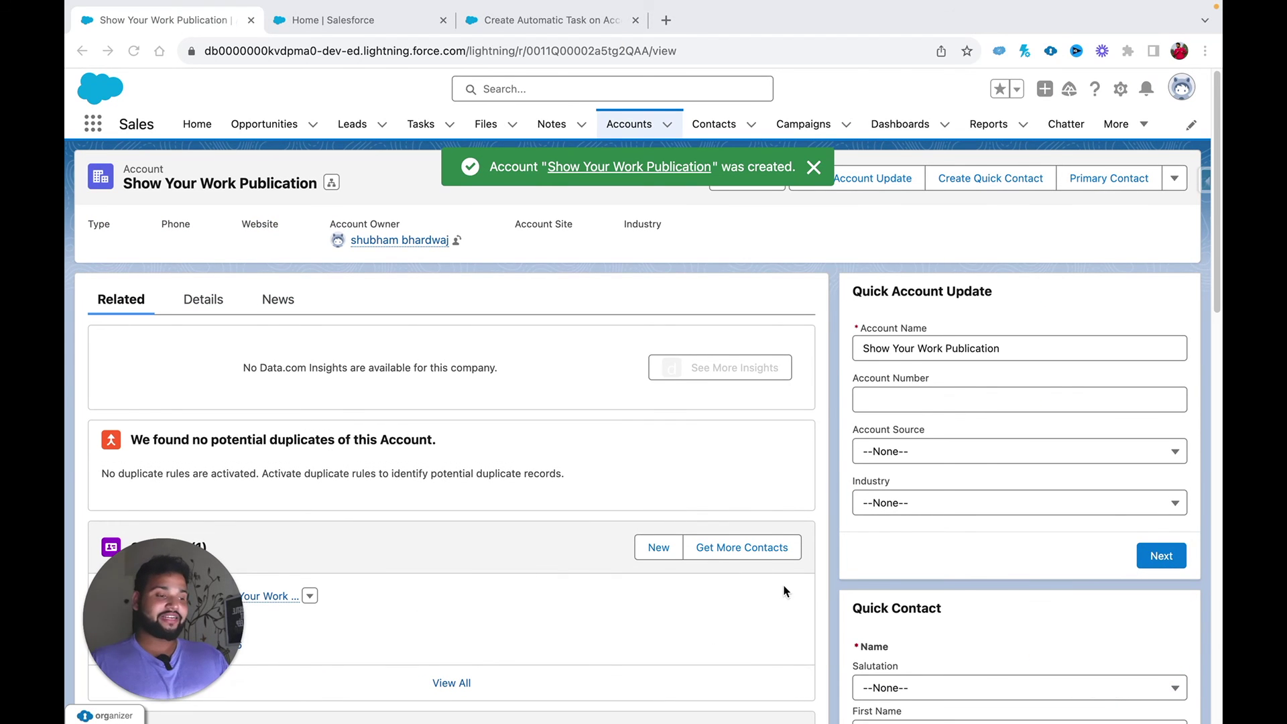
scroll(870, 534, "down", 10)
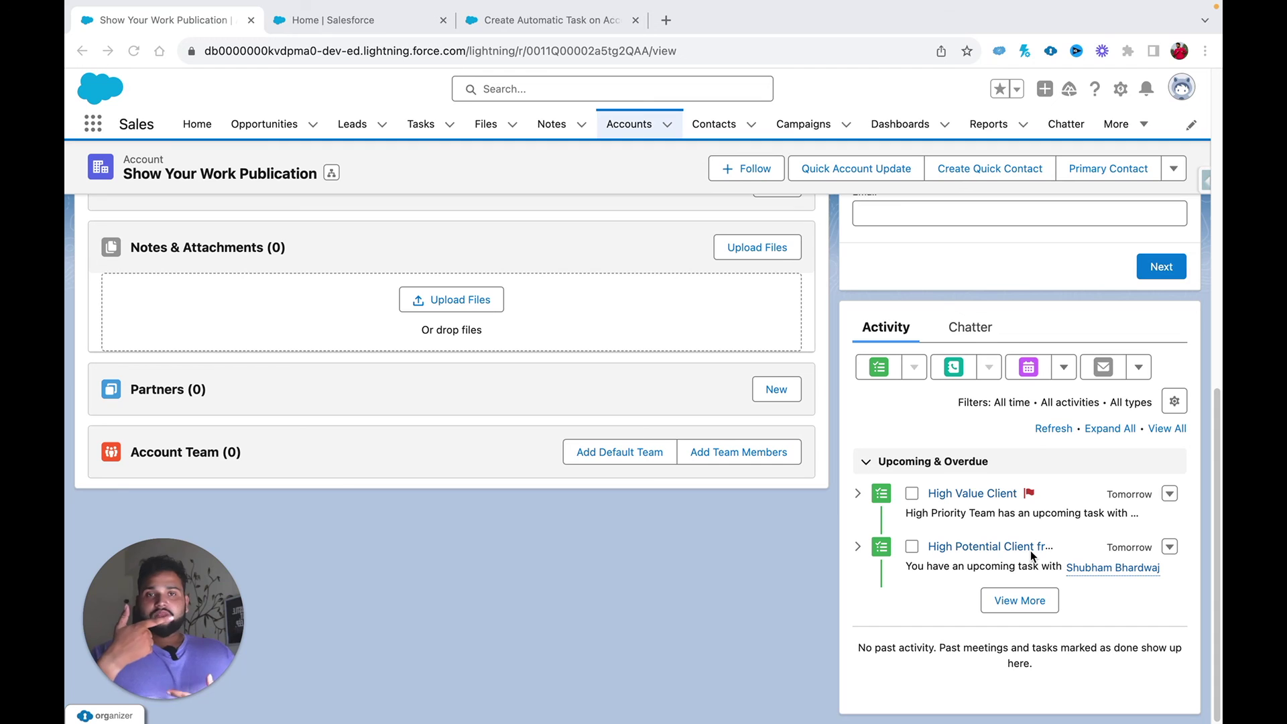
left_click(1007, 599)
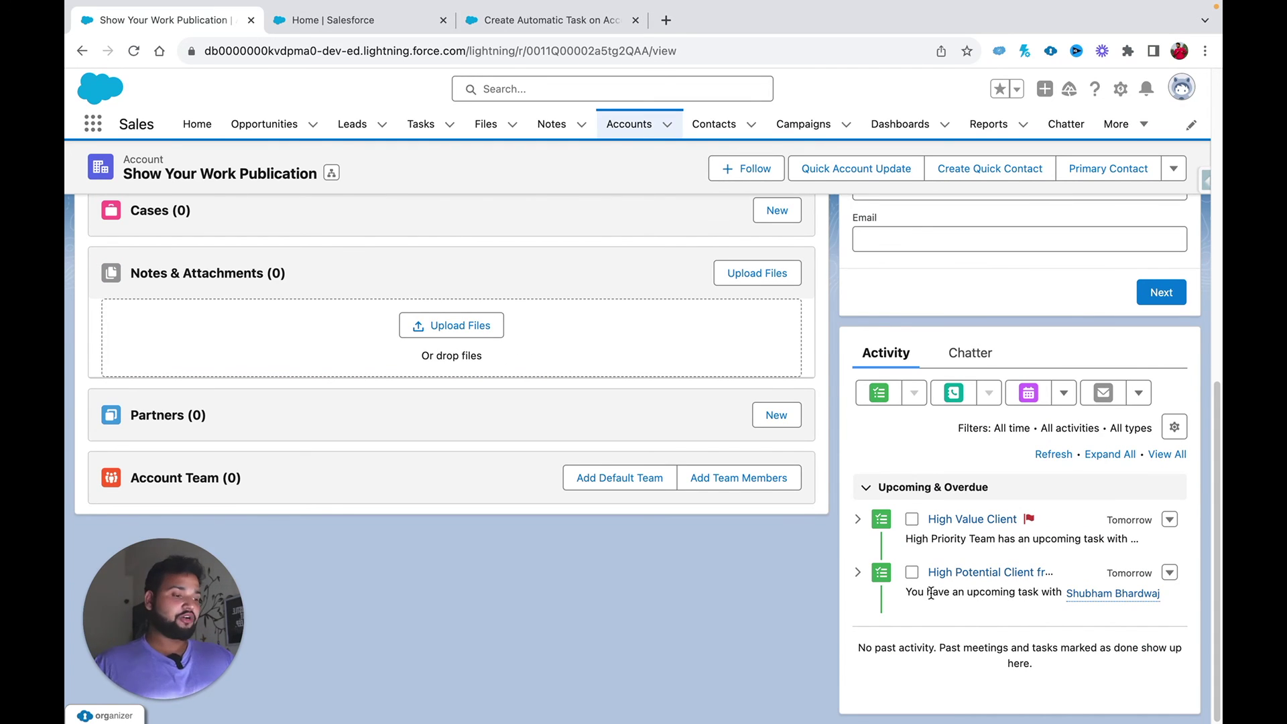
left_click(941, 520)
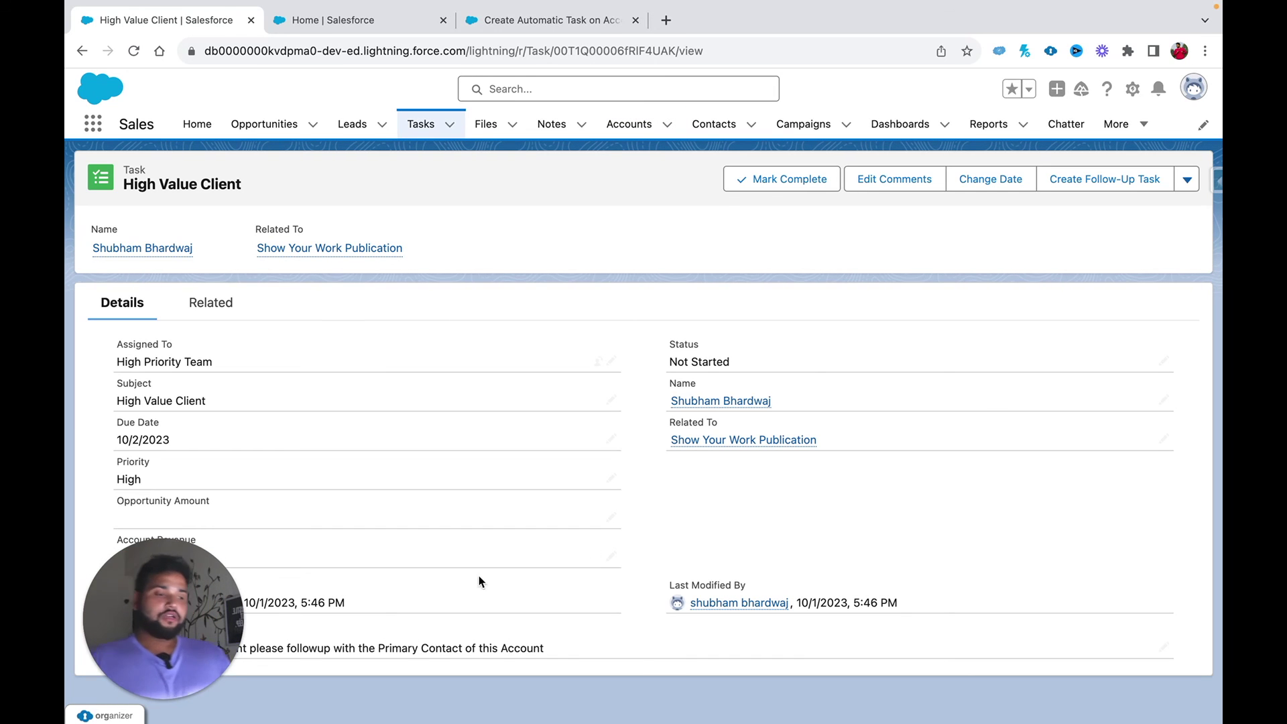
left_click_drag(221, 620, 1180, 623)
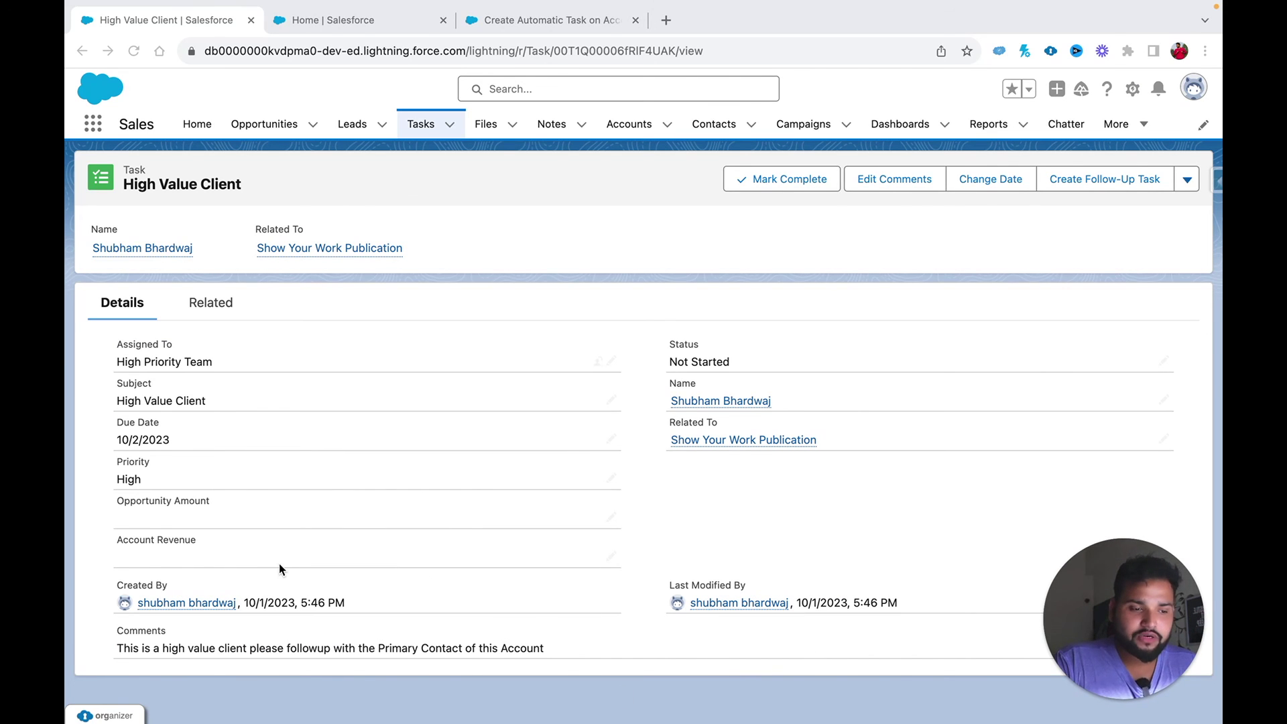
left_click(508, 19)
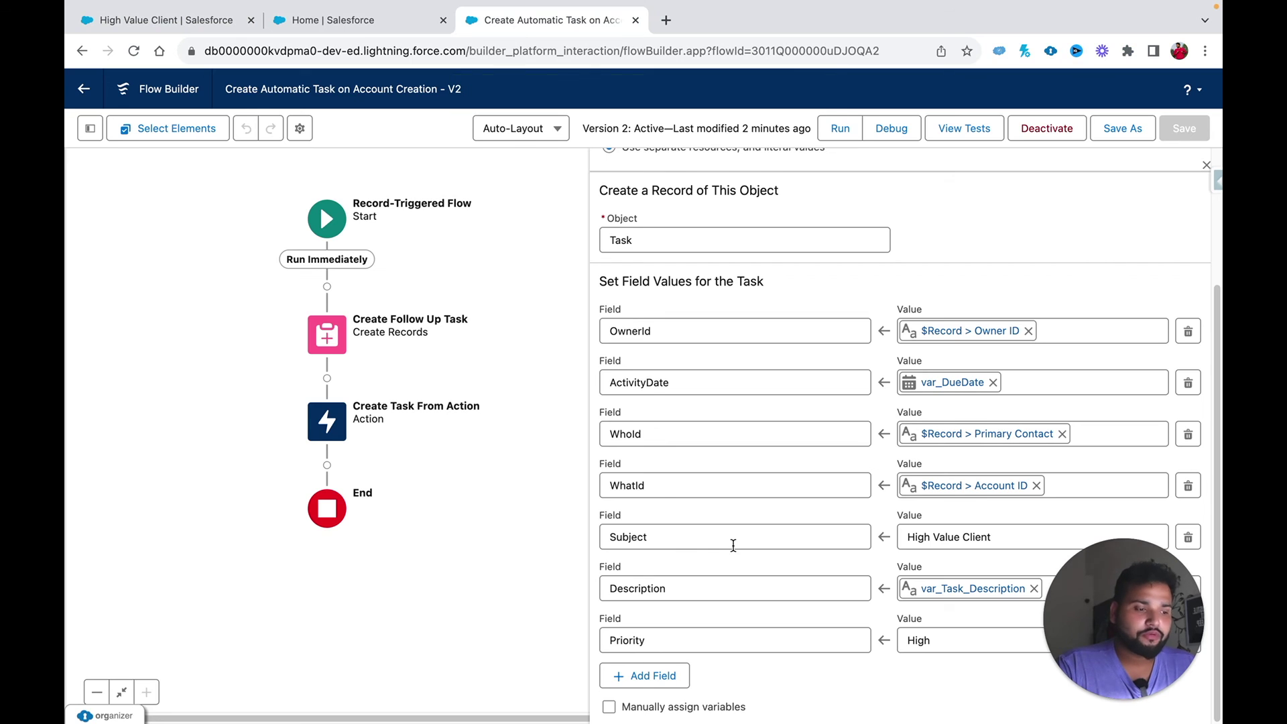
Step: Add a Task field row, search 'reve' for Account Revenue, then revisit the High Value Client task
left_click(637, 675)
left_click(636, 691)
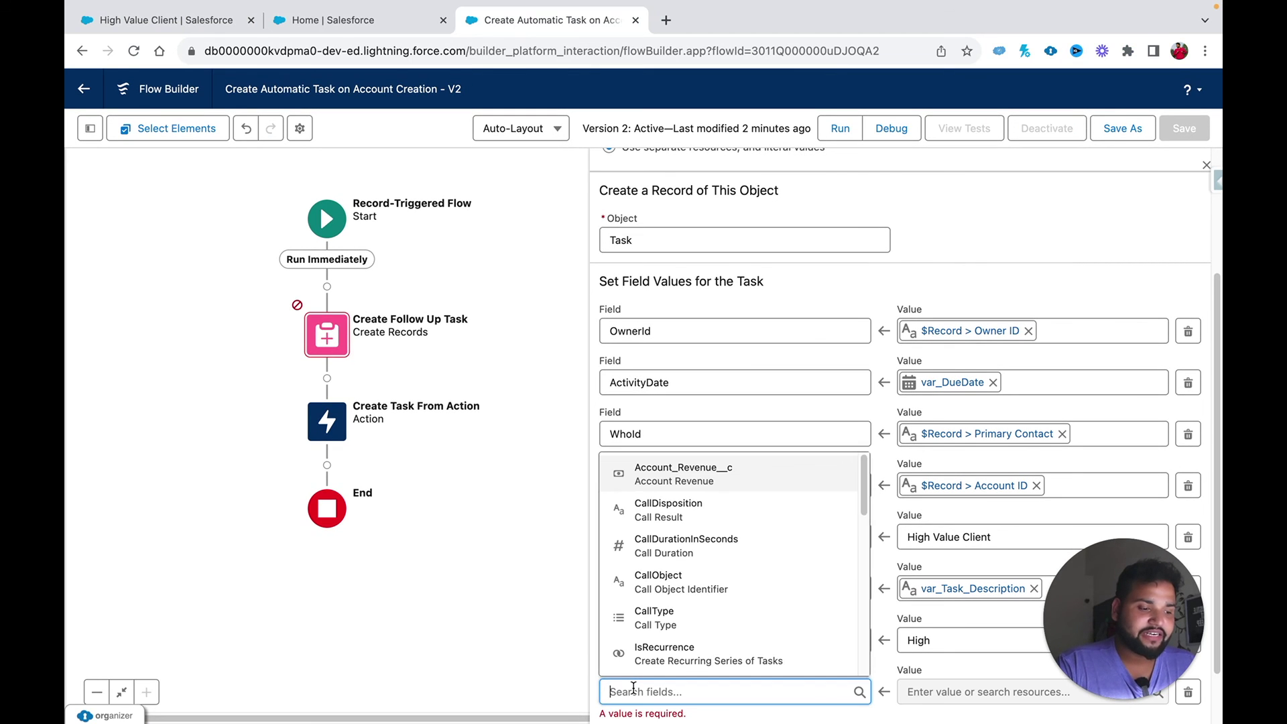
type("reve")
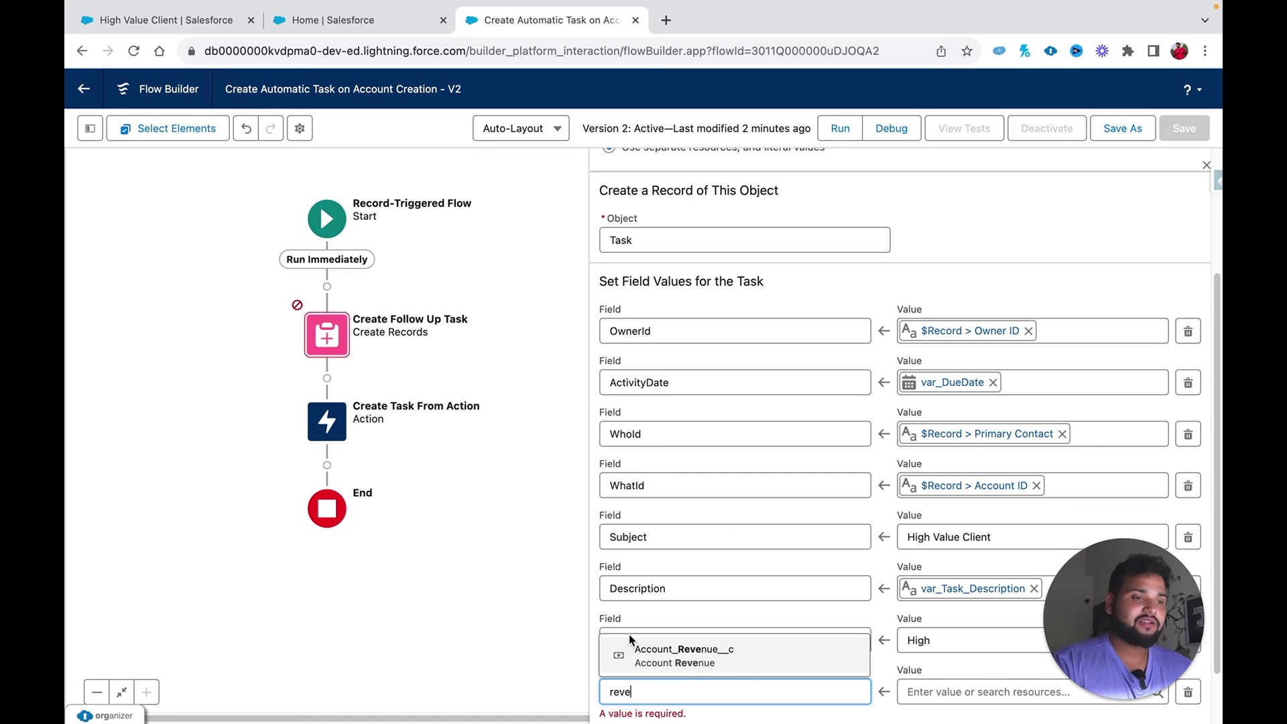
left_click(303, 22)
left_click(166, 20)
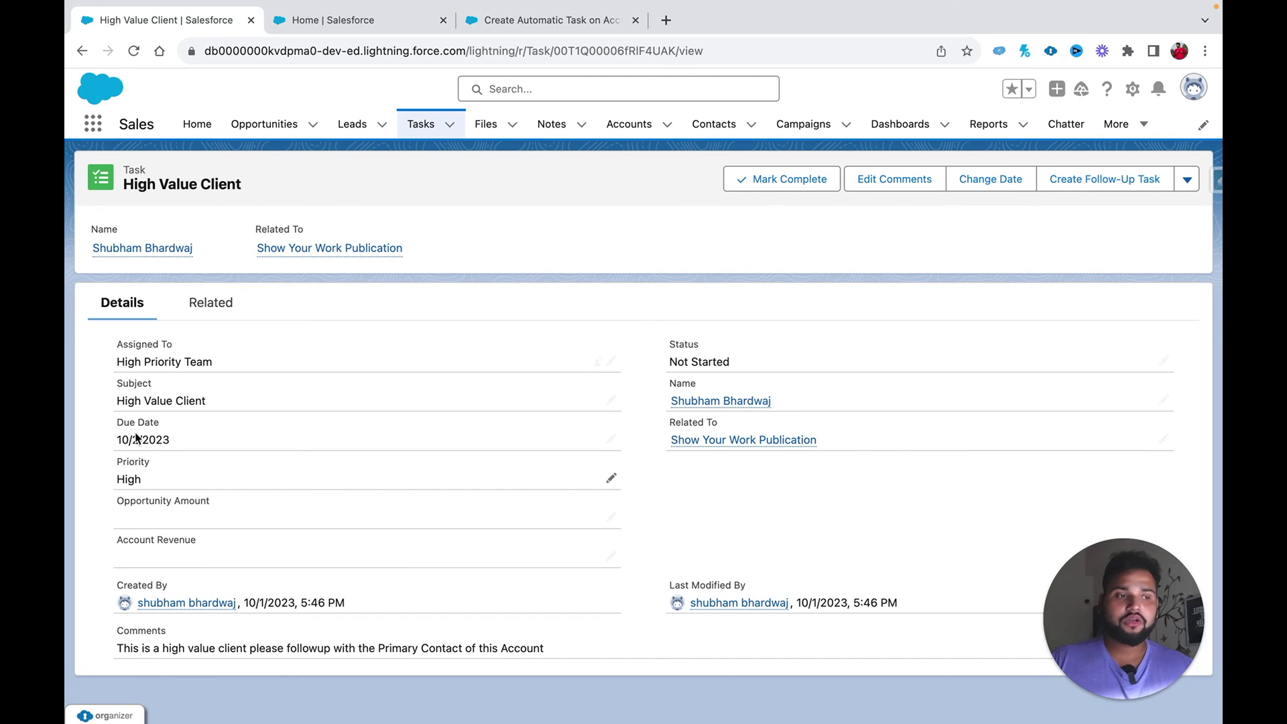
Step: Open the Show Your Work Publication account and its High Potential Client from Action task
left_click(294, 20)
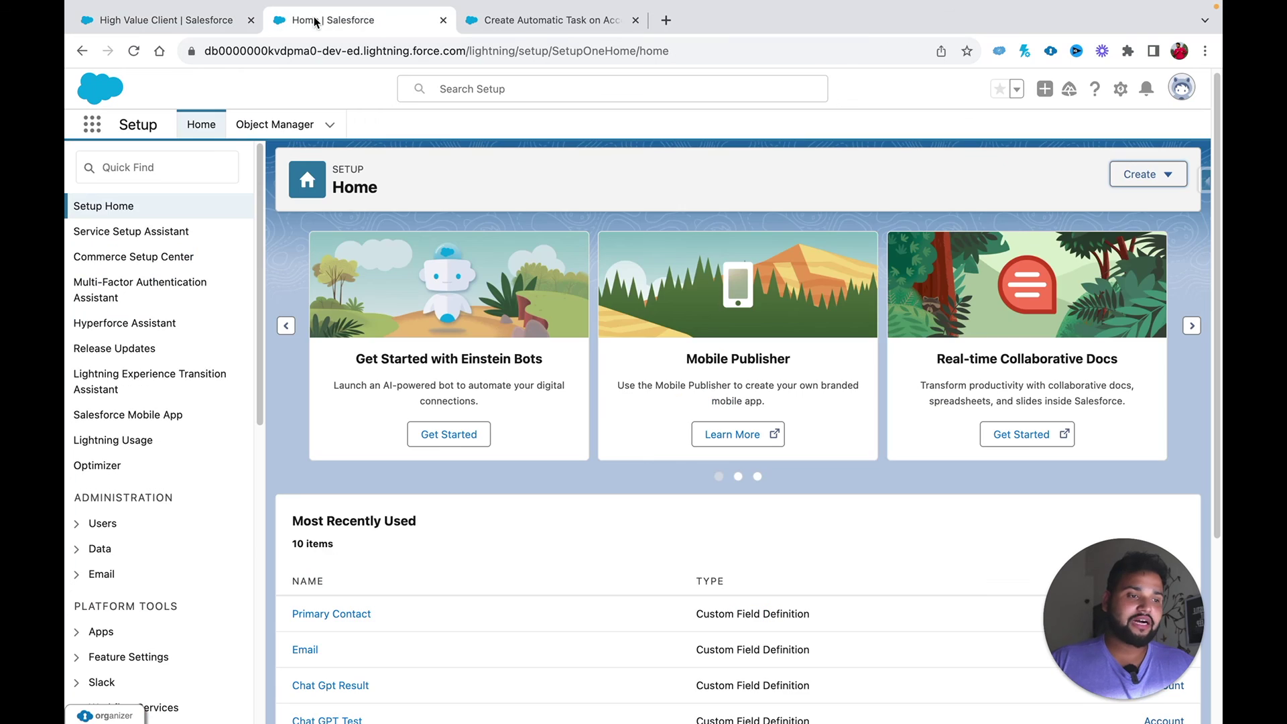
left_click(169, 21)
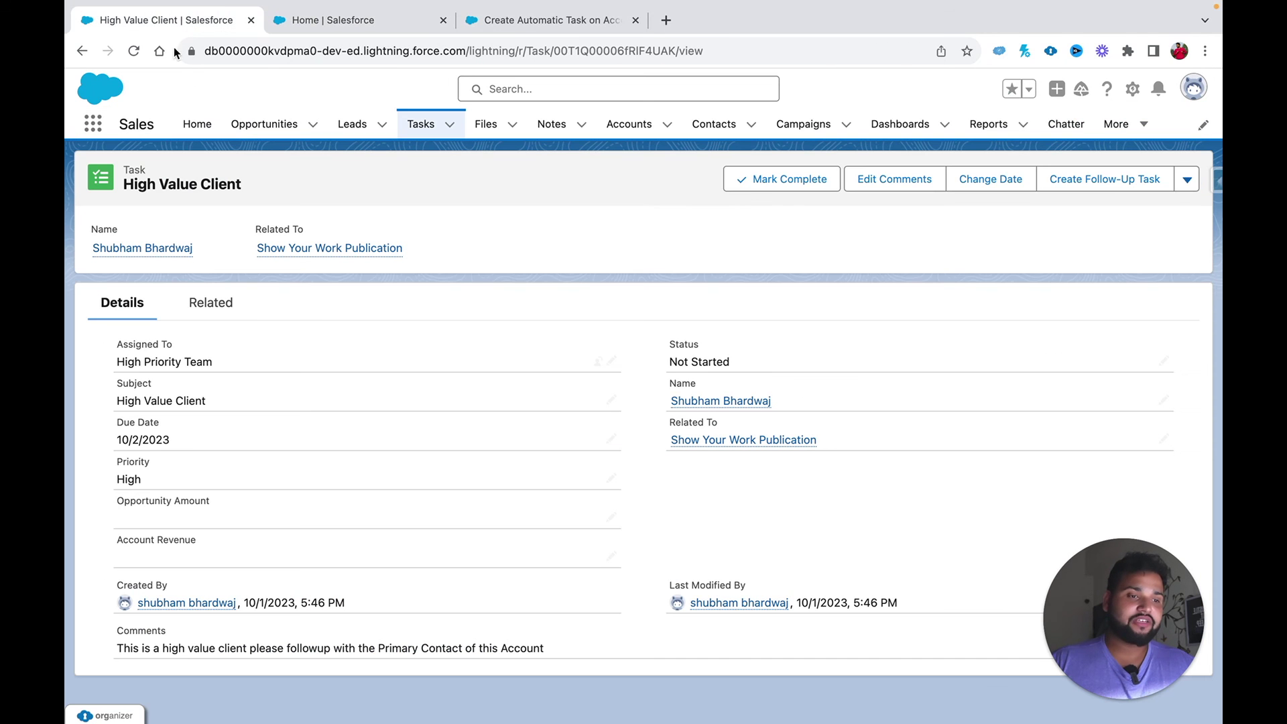
left_click(303, 249)
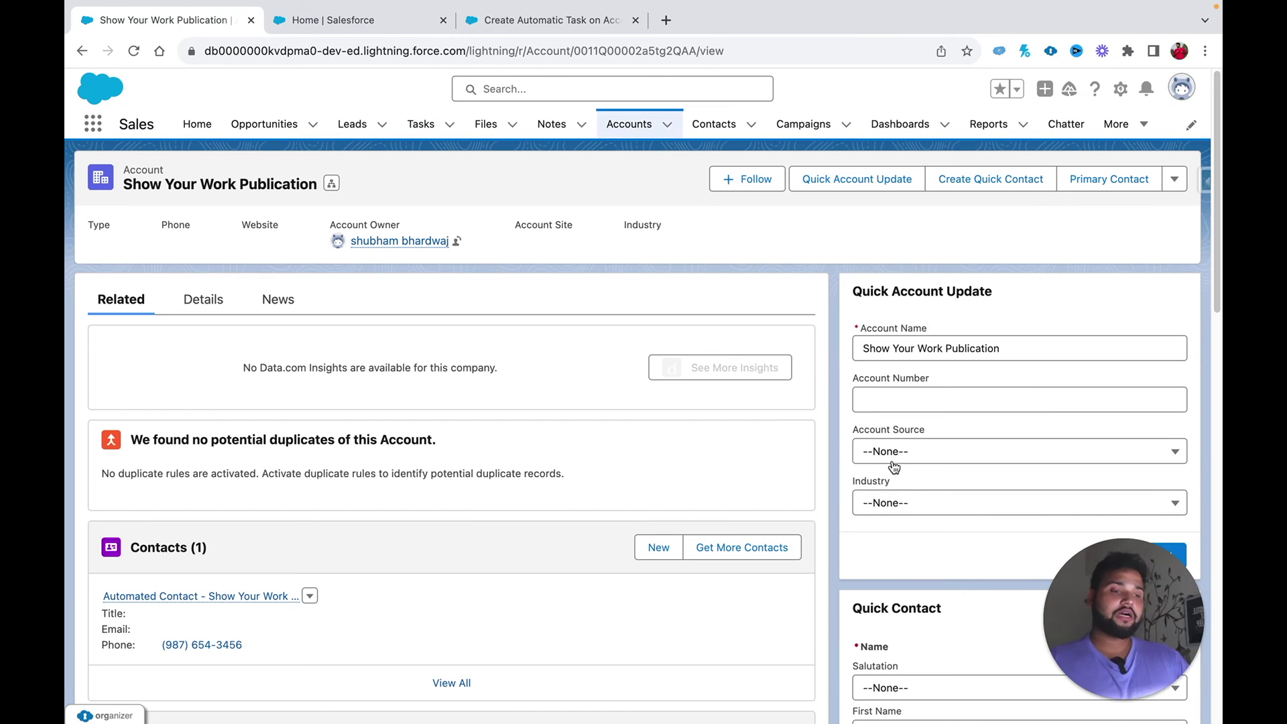
scroll(905, 477, "down", 10)
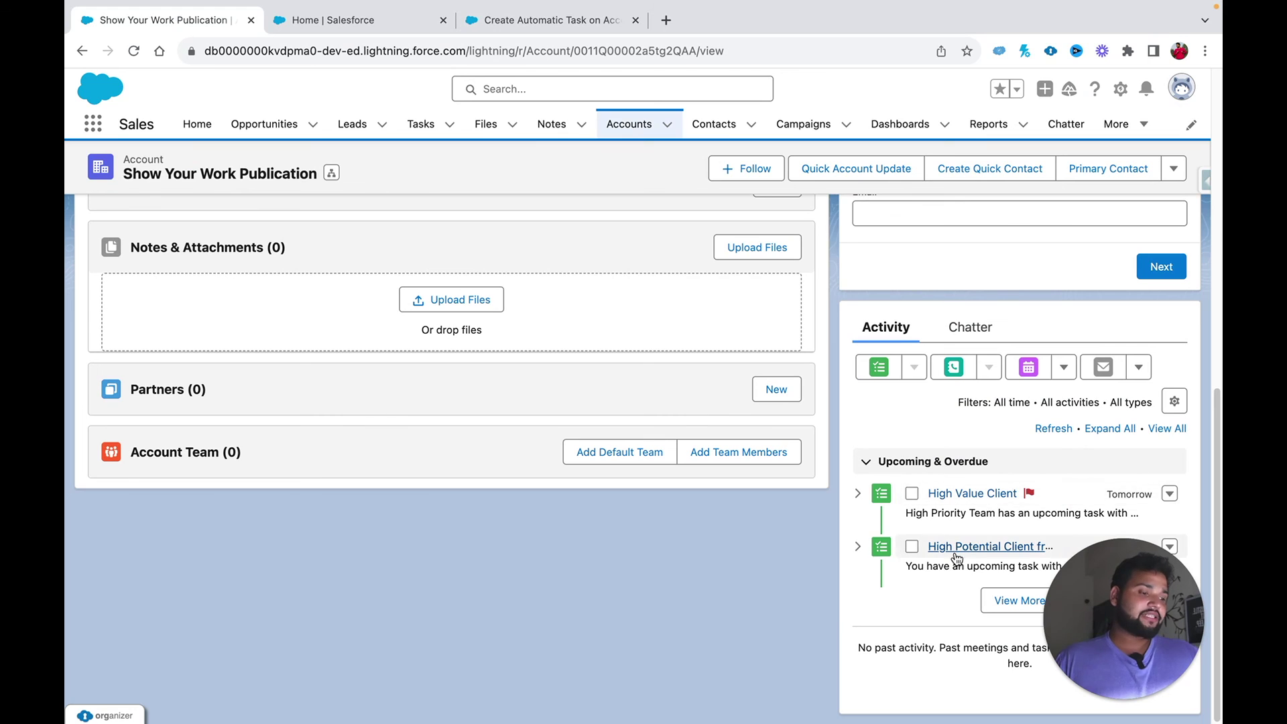
left_click(951, 547)
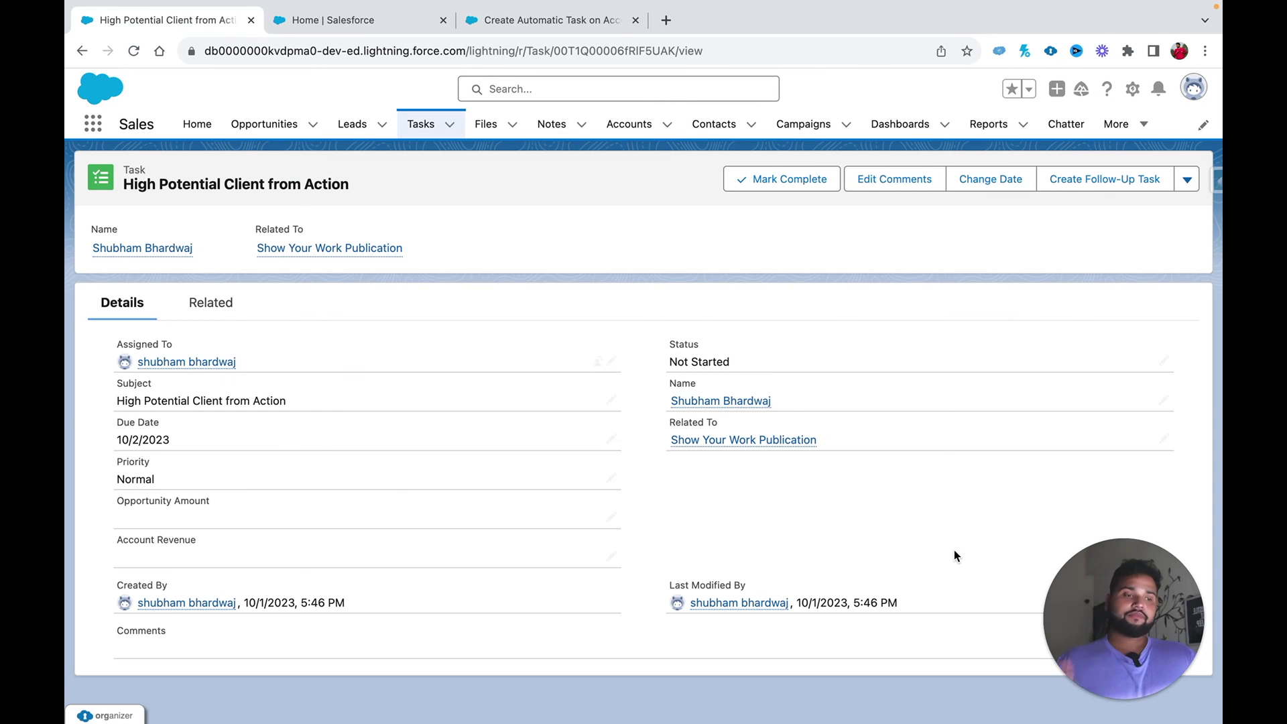